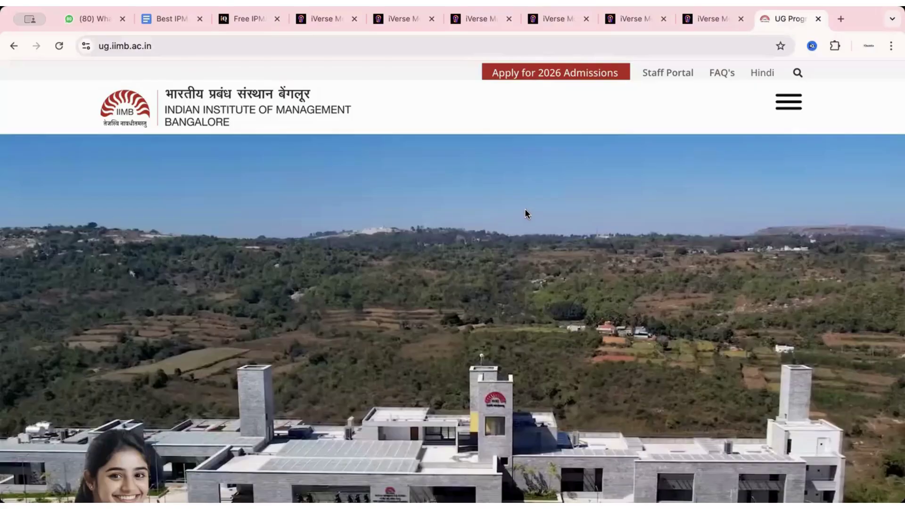
# Step: Scroll down and back up through the 2025 registration page's instructions
pyautogui.scroll(-1, 525, 212)
pyautogui.scroll(-7, 525, 213)
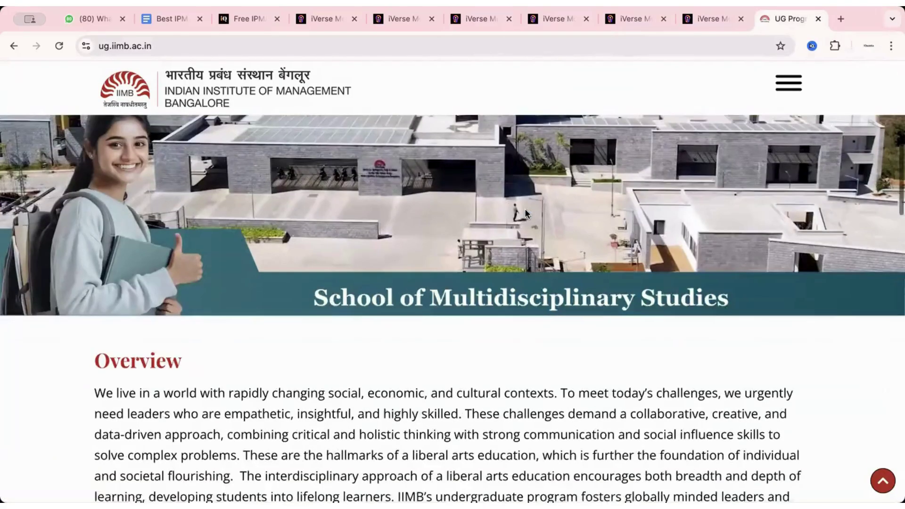
pyautogui.scroll(-8, 417, 296)
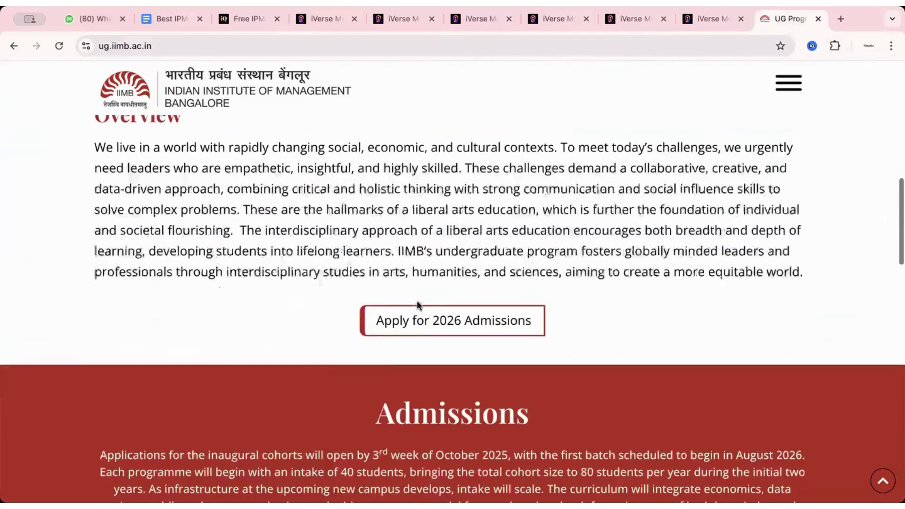
pyautogui.scroll(-7, 416, 304)
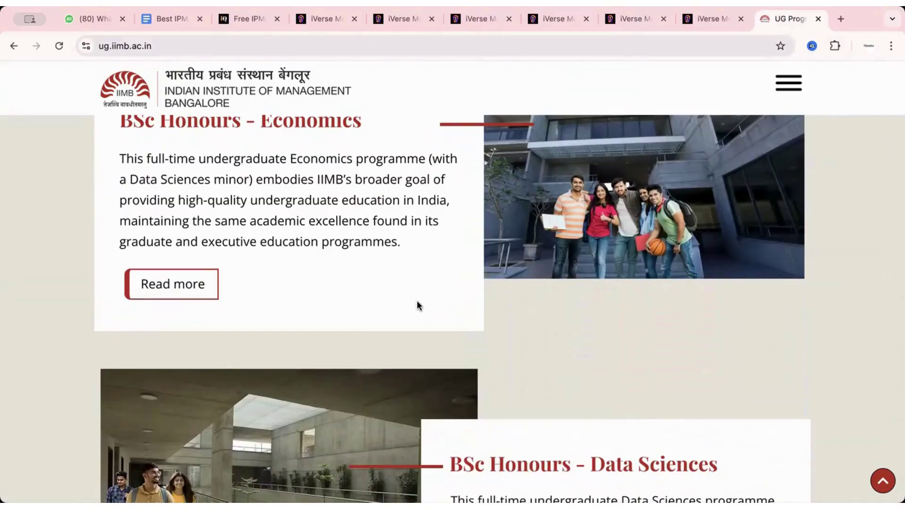
pyautogui.scroll(10, 417, 304)
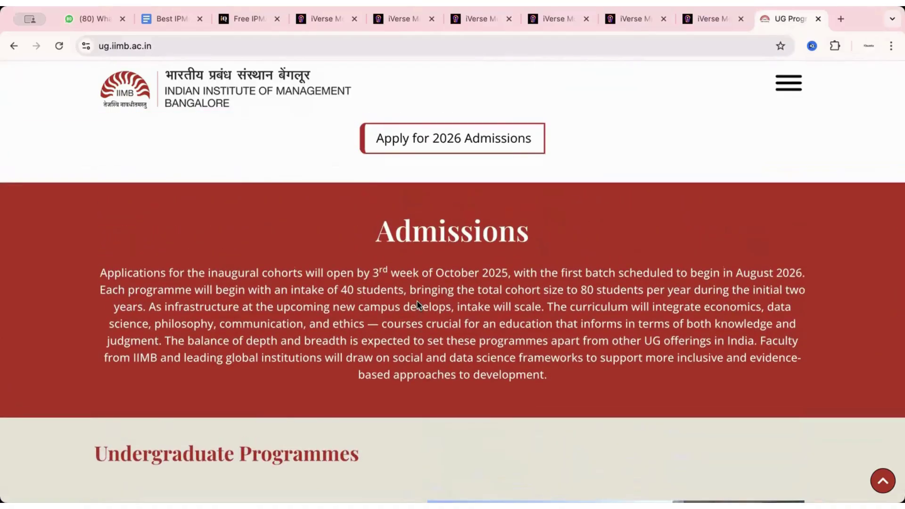
pyautogui.scroll(15, 417, 304)
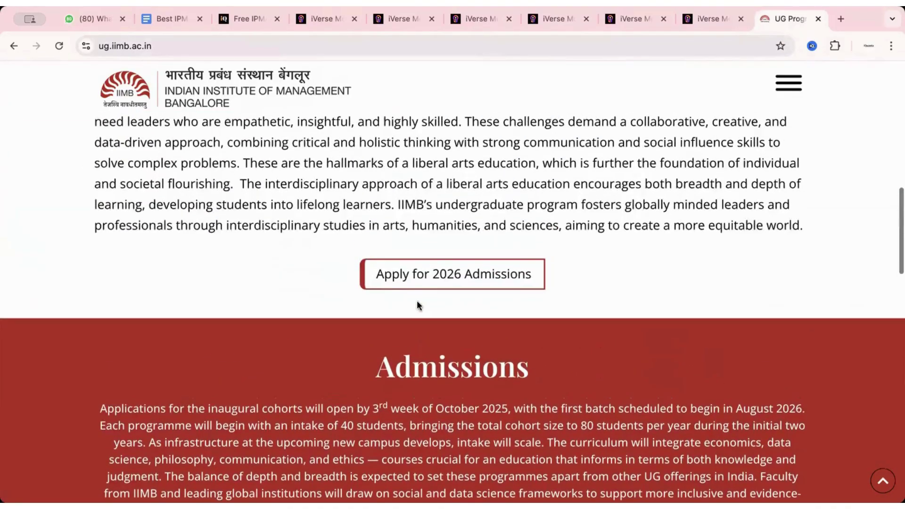
pyautogui.scroll(2, 521, 246)
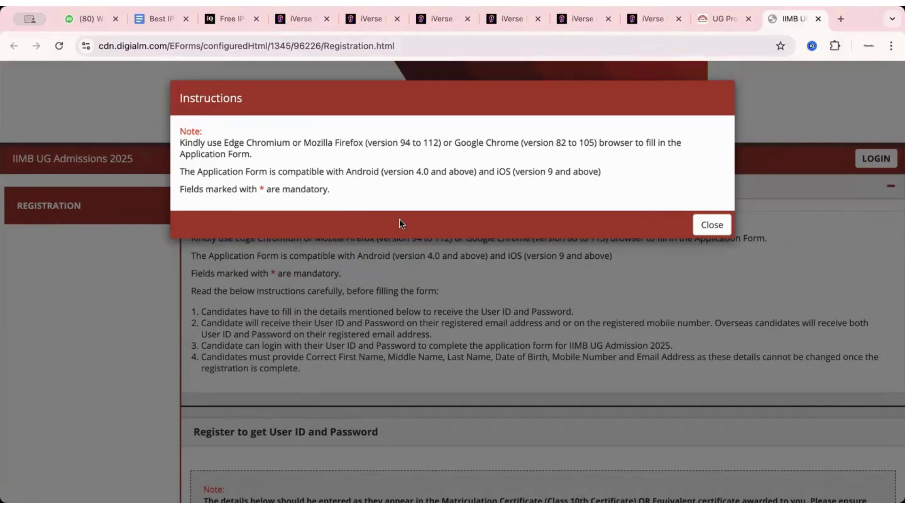
# Step: Dismiss the browser-compatibility notice and accept the personal-data consent with I Agree
pyautogui.click(714, 228)
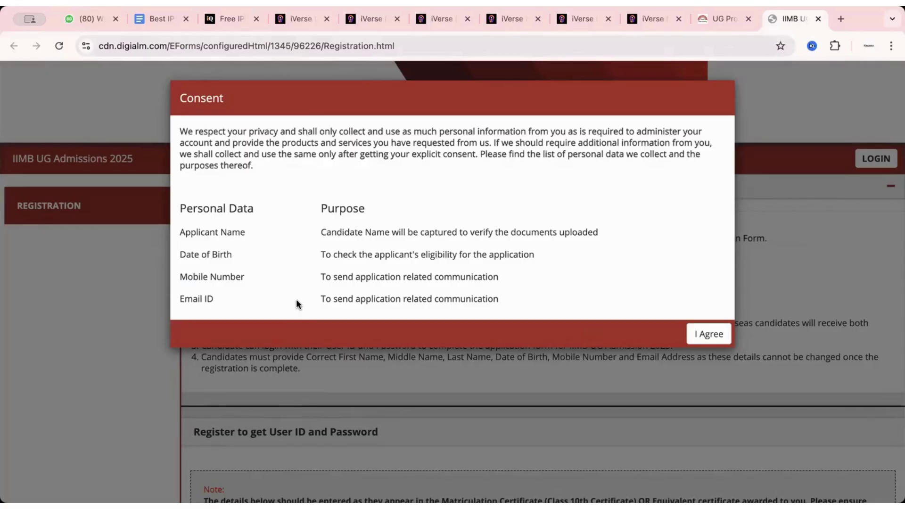
pyautogui.click(710, 334)
pyautogui.scroll(-3, 393, 322)
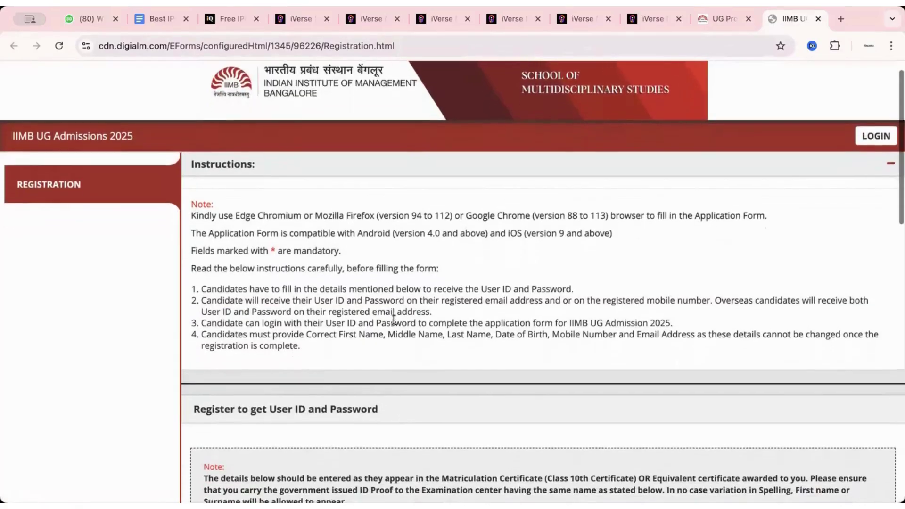
pyautogui.scroll(-1, 392, 318)
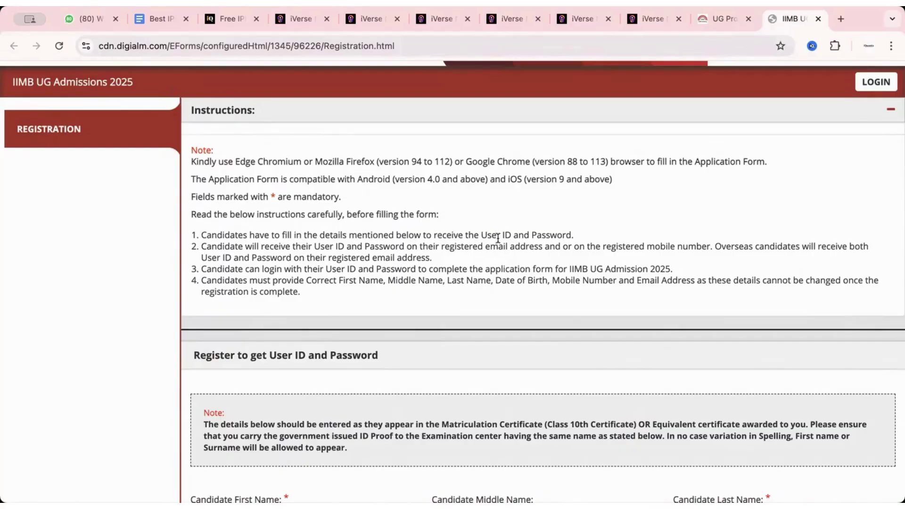
pyautogui.moveTo(480, 235); pyautogui.dragTo(570, 232)
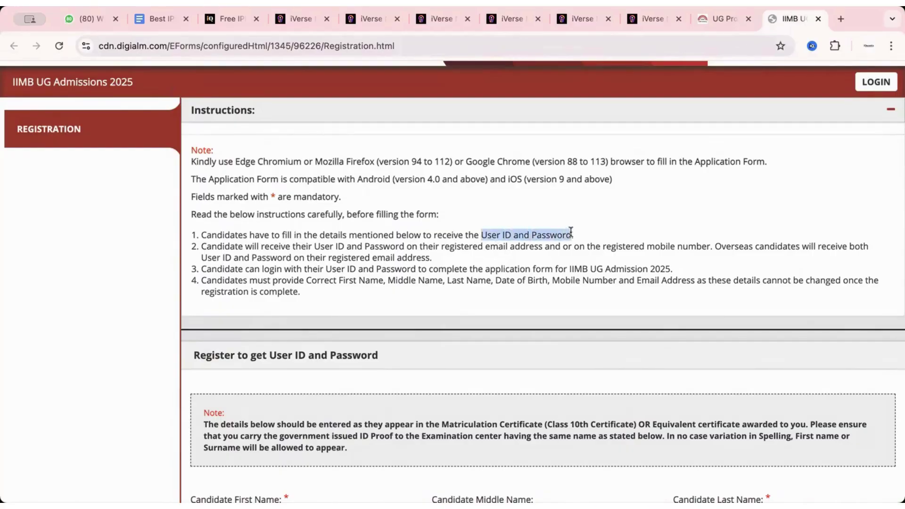
pyautogui.scroll(-1, 351, 274)
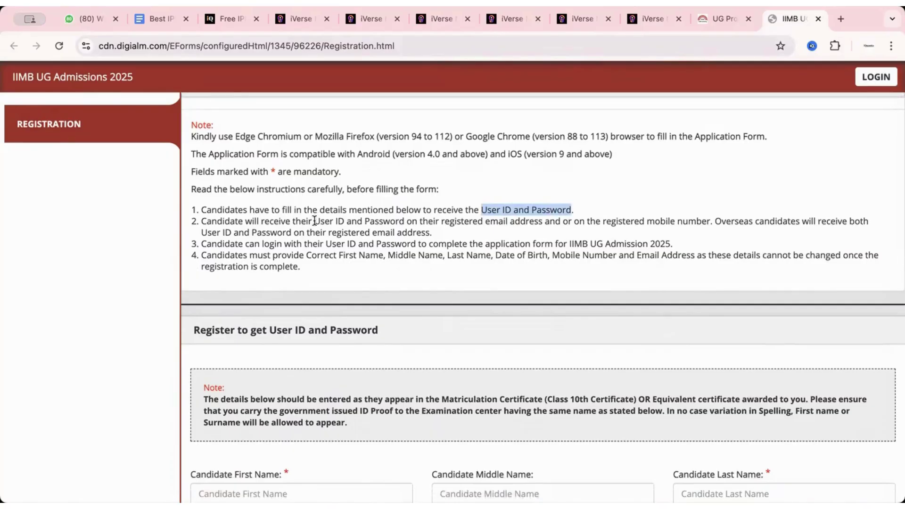
pyautogui.moveTo(315, 221); pyautogui.dragTo(542, 220)
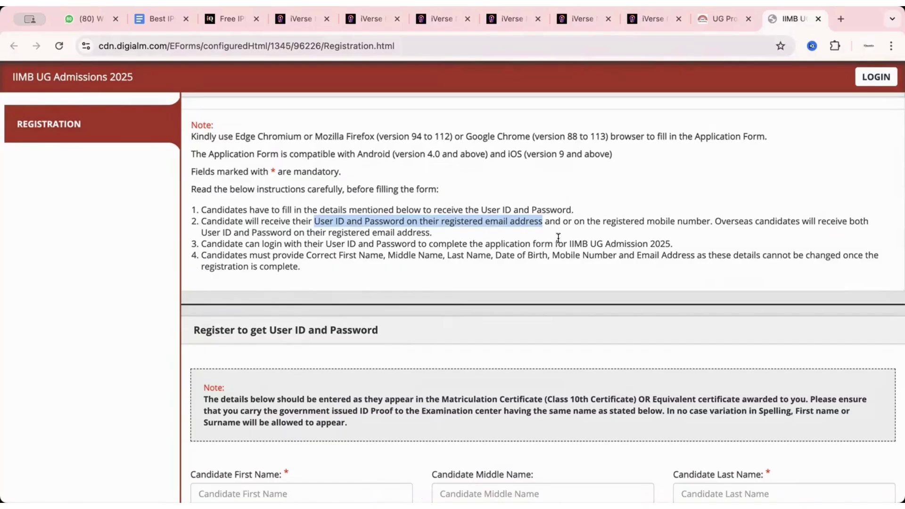
pyautogui.click(288, 239)
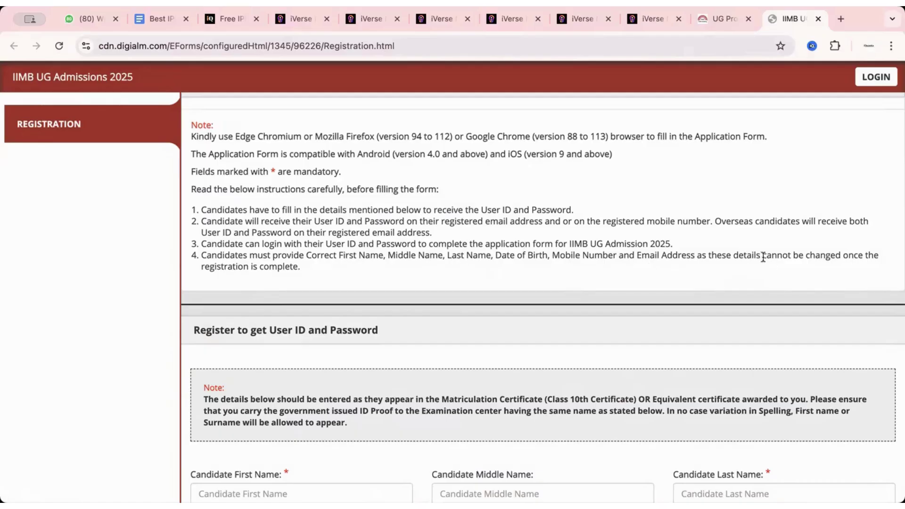
pyautogui.moveTo(739, 255); pyautogui.dragTo(860, 255)
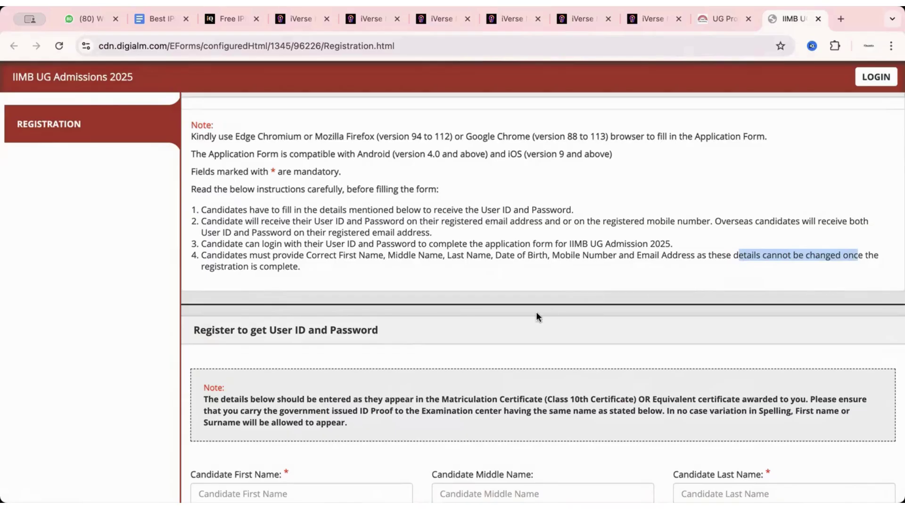
pyautogui.scroll(-2, 537, 316)
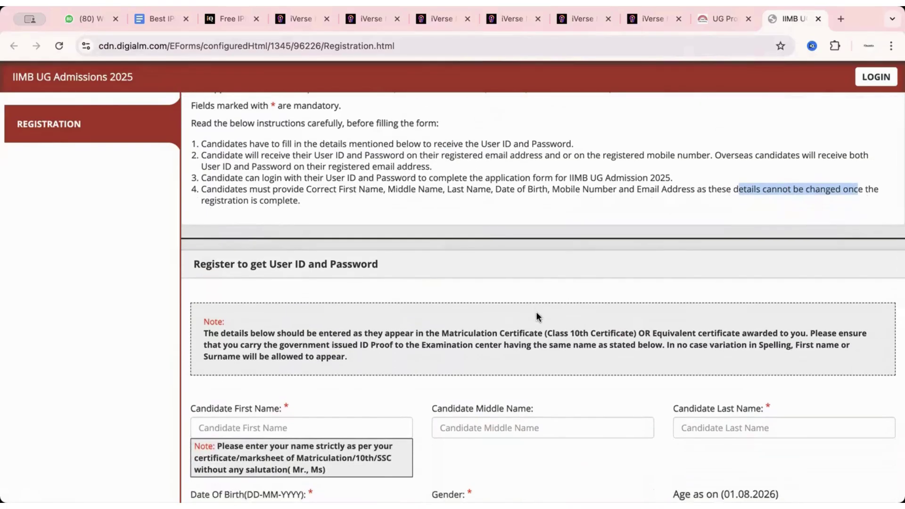
pyautogui.scroll(-1, 536, 314)
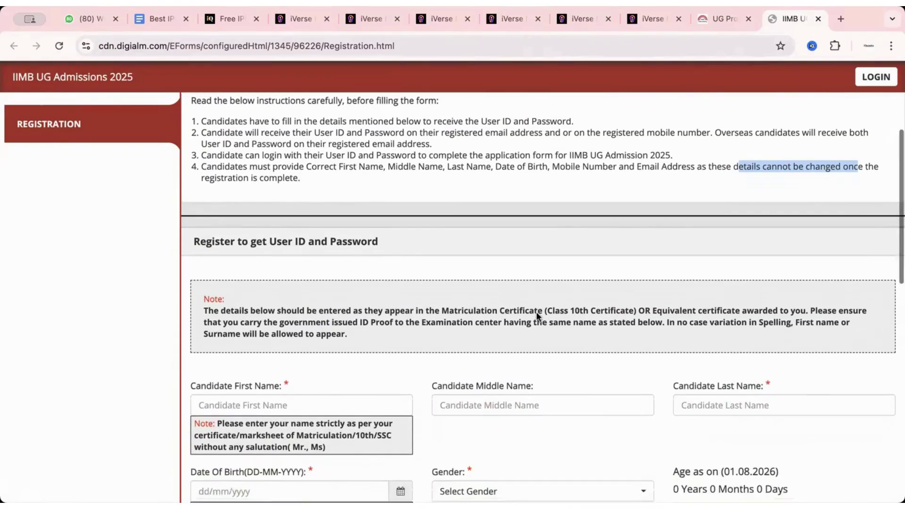
pyautogui.scroll(-3, 513, 270)
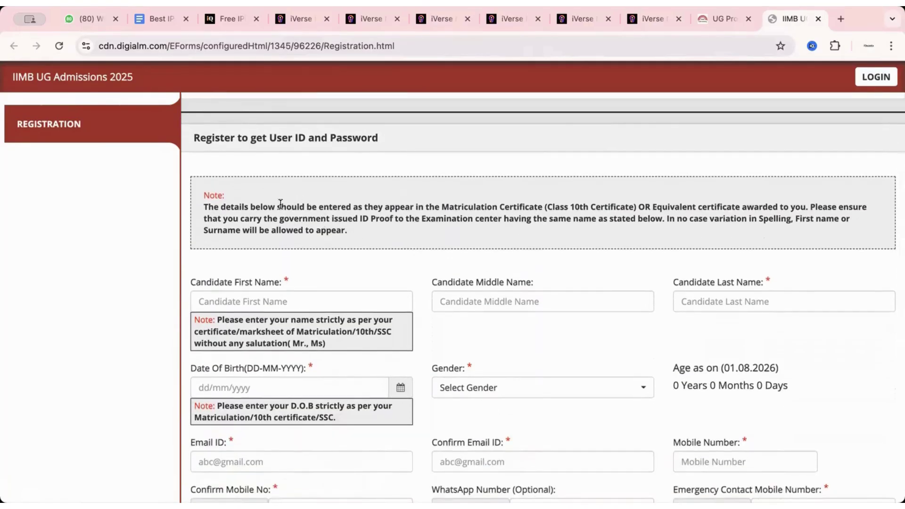
pyautogui.moveTo(278, 208); pyautogui.dragTo(542, 208)
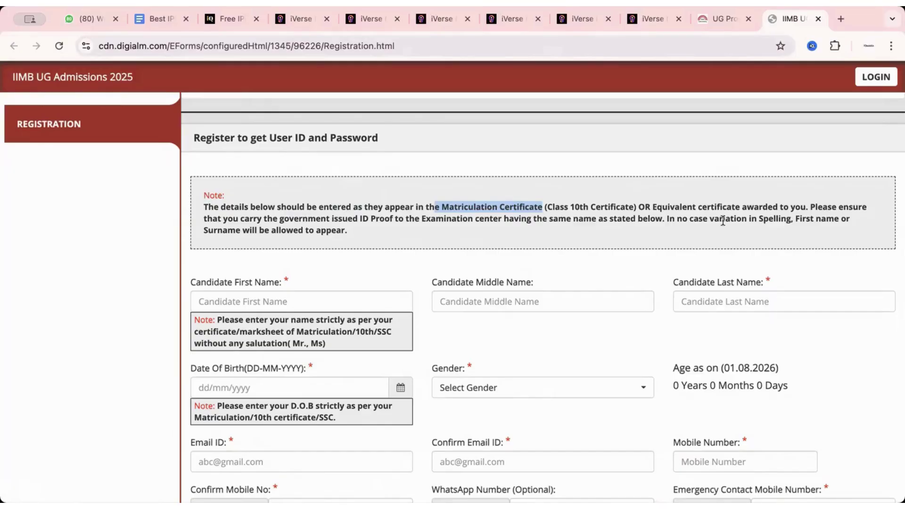
# Step: Enter the candidate's first name and surname, correcting typos and leaving Middle Name empty
pyautogui.click(351, 303)
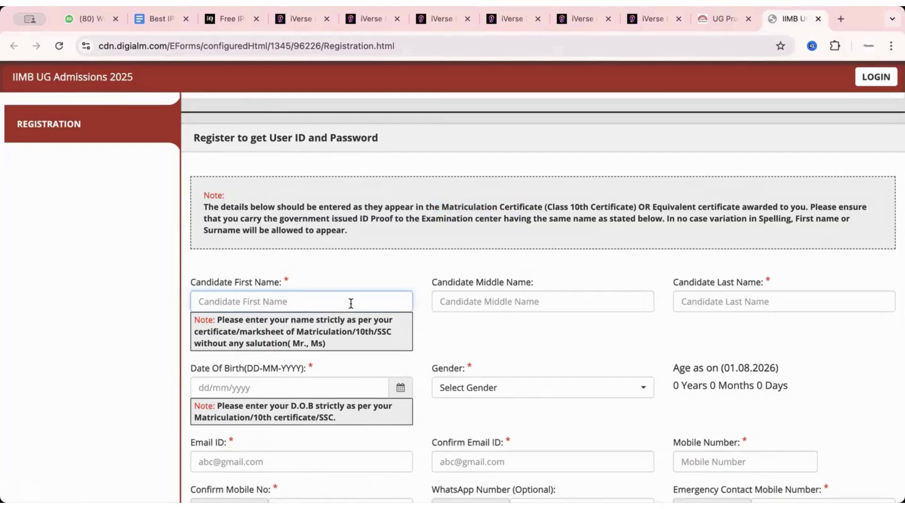
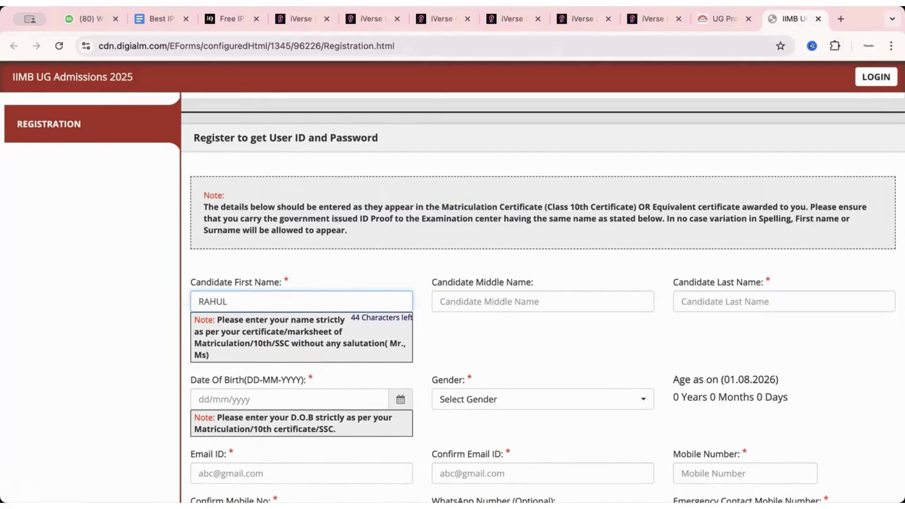
pyautogui.click(454, 303)
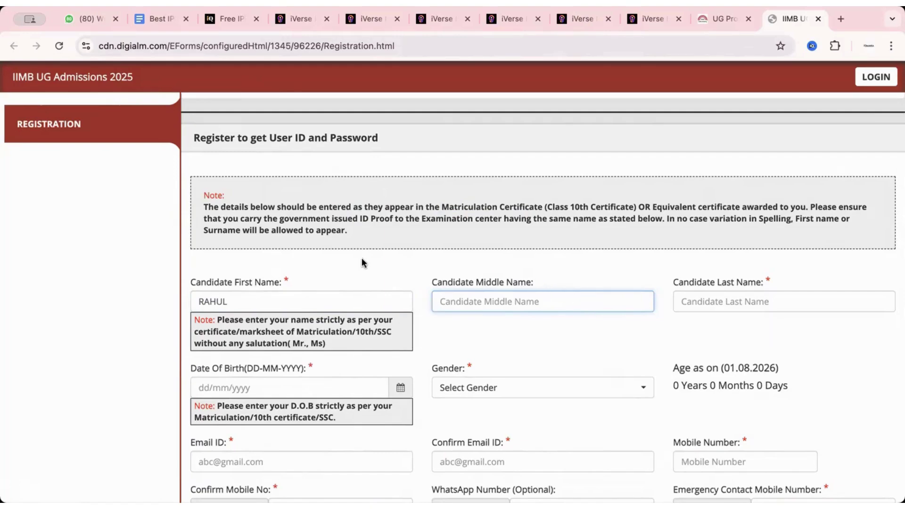
pyautogui.click(734, 306)
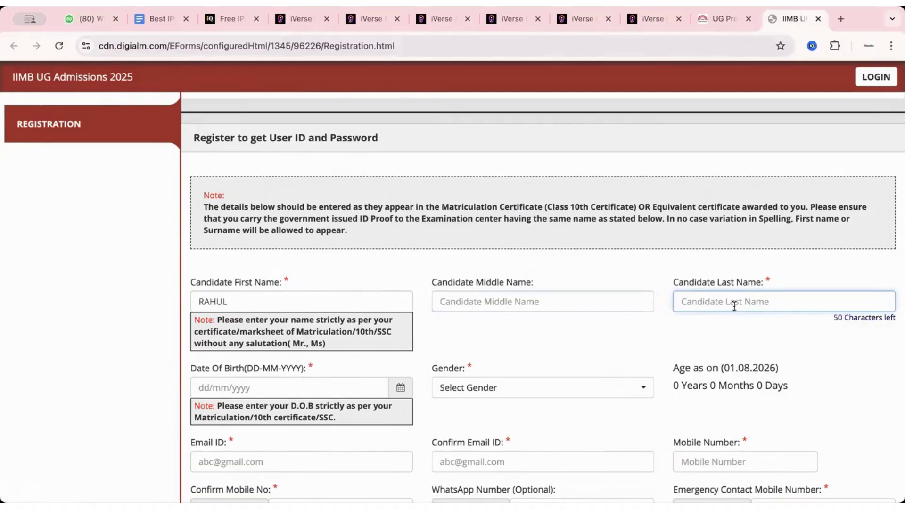
pyautogui.write('SINGH')
pyautogui.scroll(-3, 339, 322)
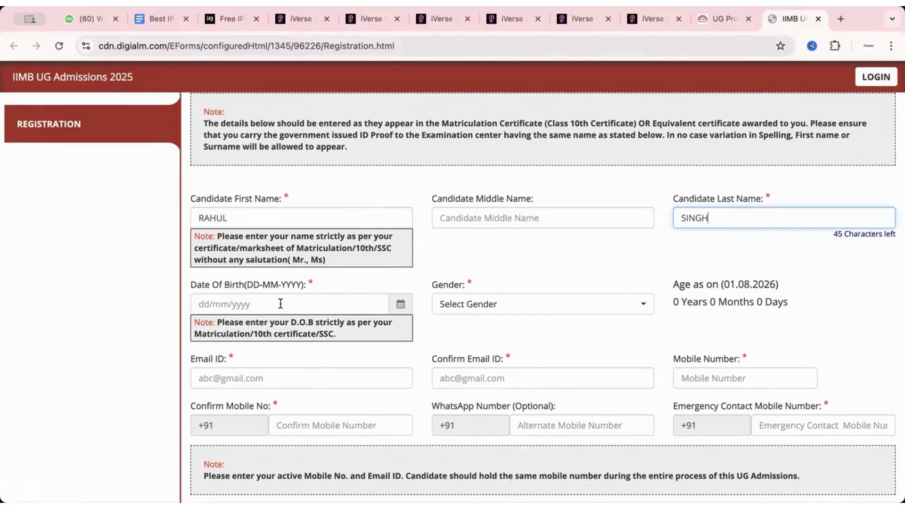
pyautogui.scroll(-1, 337, 302)
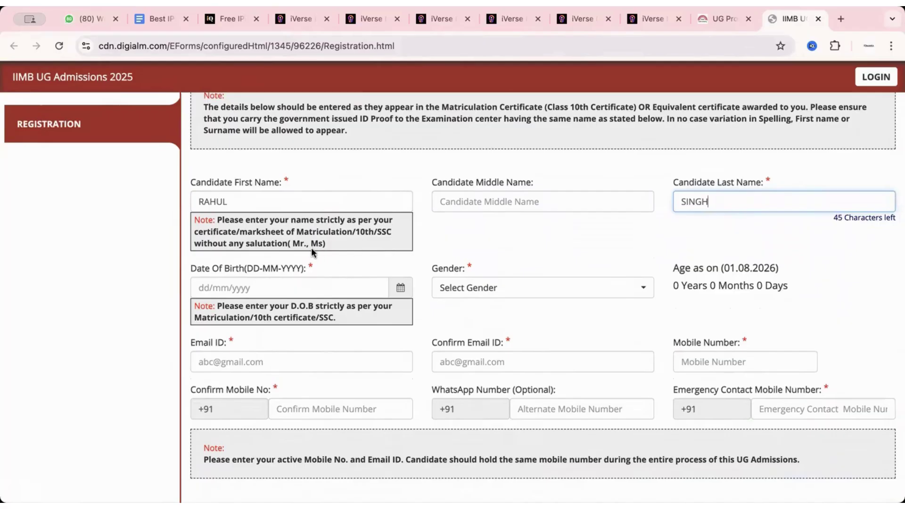
pyautogui.scroll(-1, 311, 248)
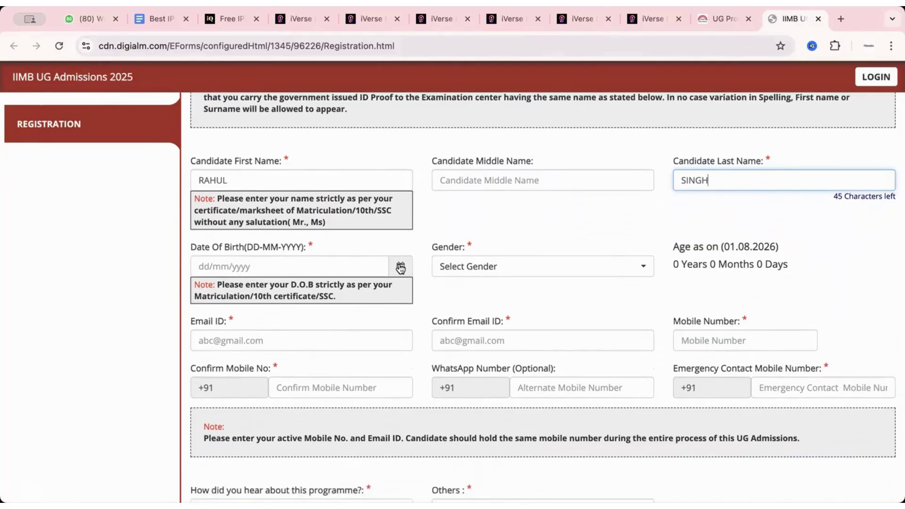
# Step: Set the date of birth to 19/07/2007 in the calendar picker
pyautogui.click(400, 268)
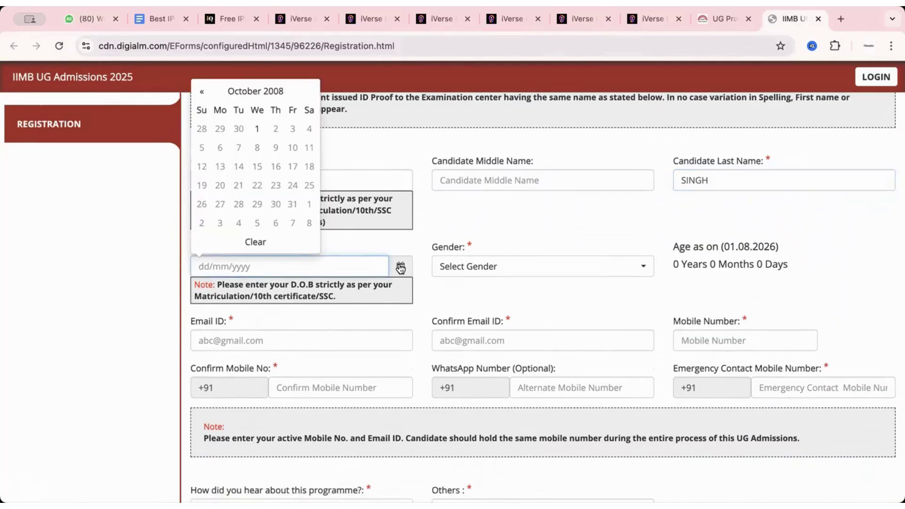
pyautogui.click(206, 92)
pyautogui.click(242, 91)
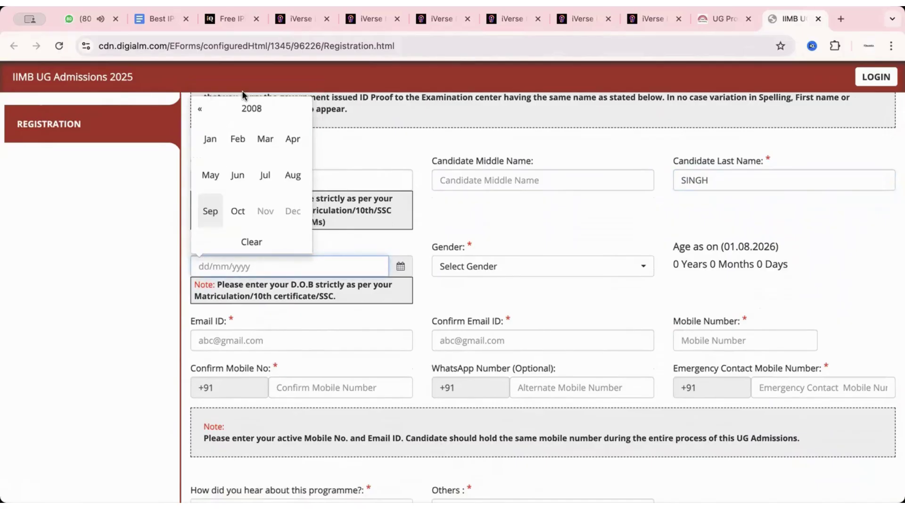
pyautogui.click(200, 110)
pyautogui.click(265, 175)
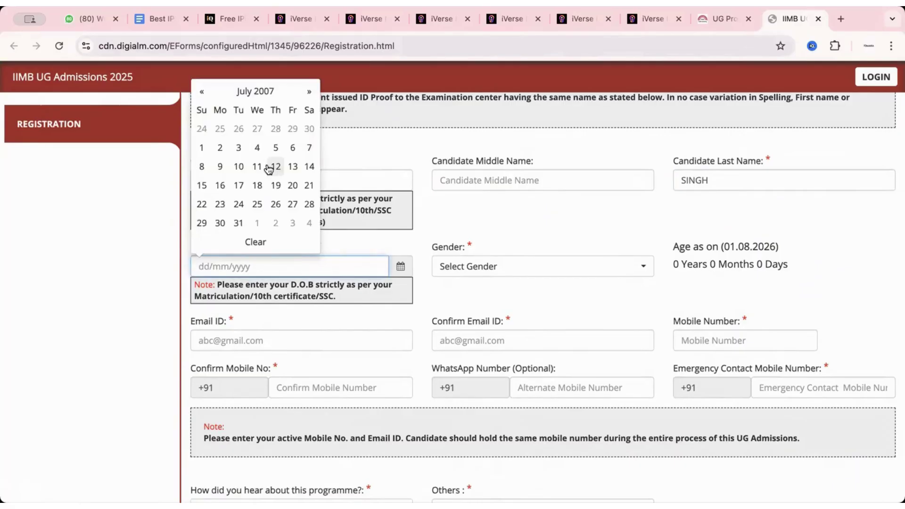
pyautogui.click(276, 185)
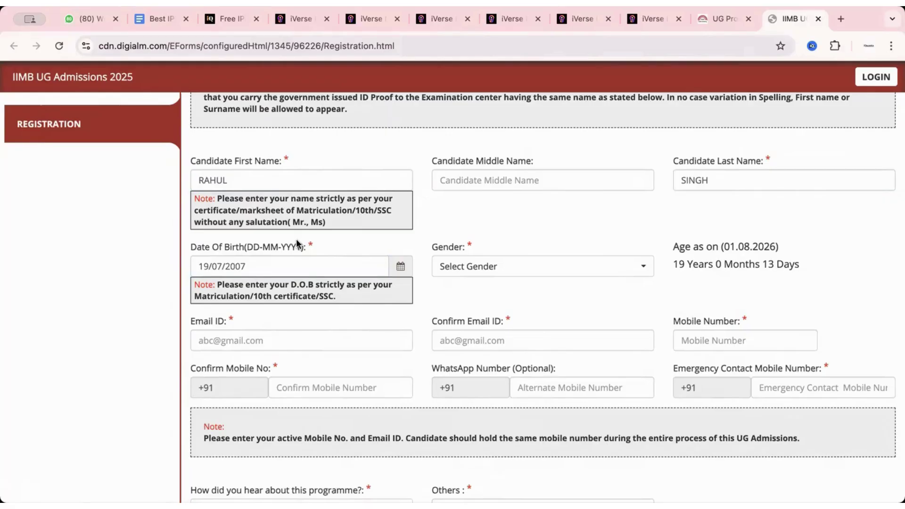
# Step: Choose Male as the candidate's gender
pyautogui.click(480, 260)
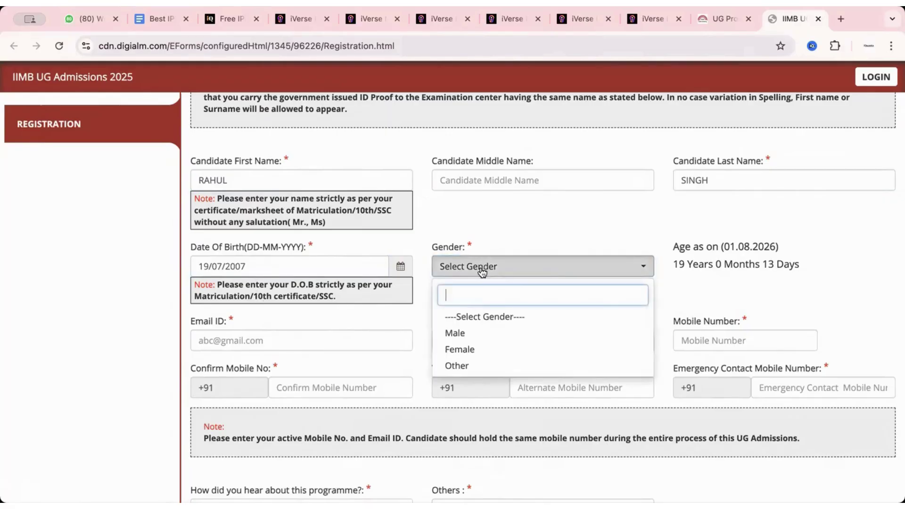
pyautogui.click(482, 334)
pyautogui.scroll(-1, 703, 282)
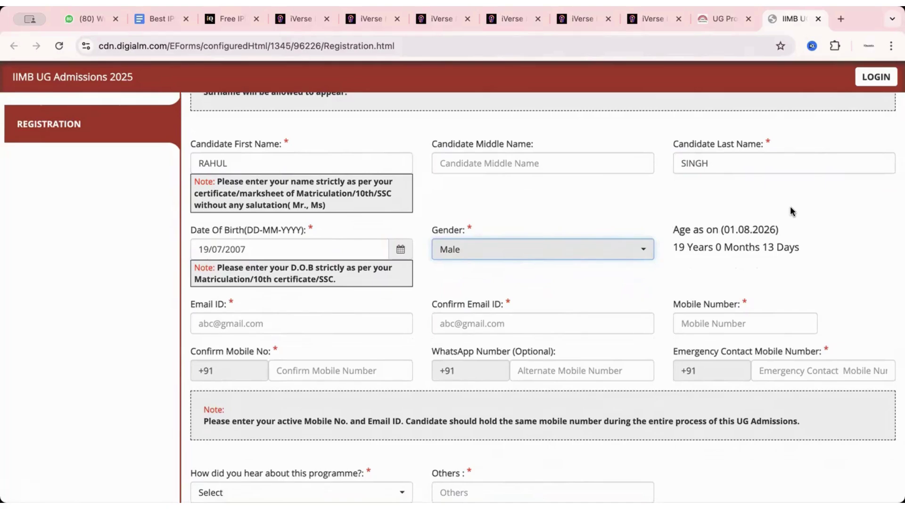
pyautogui.scroll(-1, 507, 328)
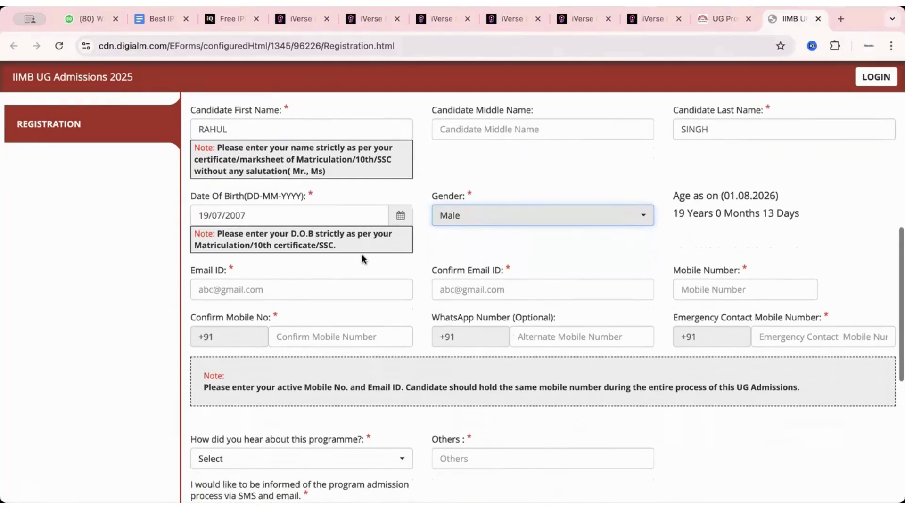
# Step: Paste the candidate's e-mail address into Email ID and retype it in Confirm Email ID
pyautogui.click(307, 288)
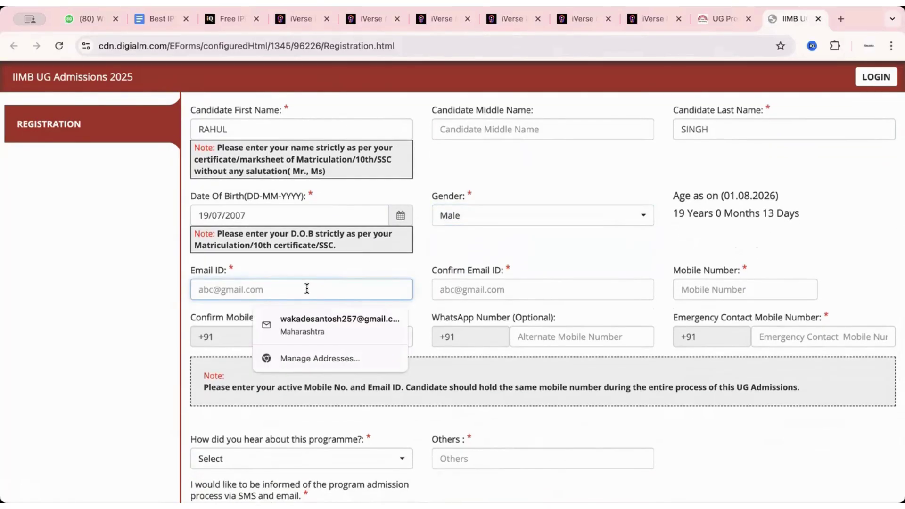
pyautogui.press('super+v')
pyautogui.click(460, 289)
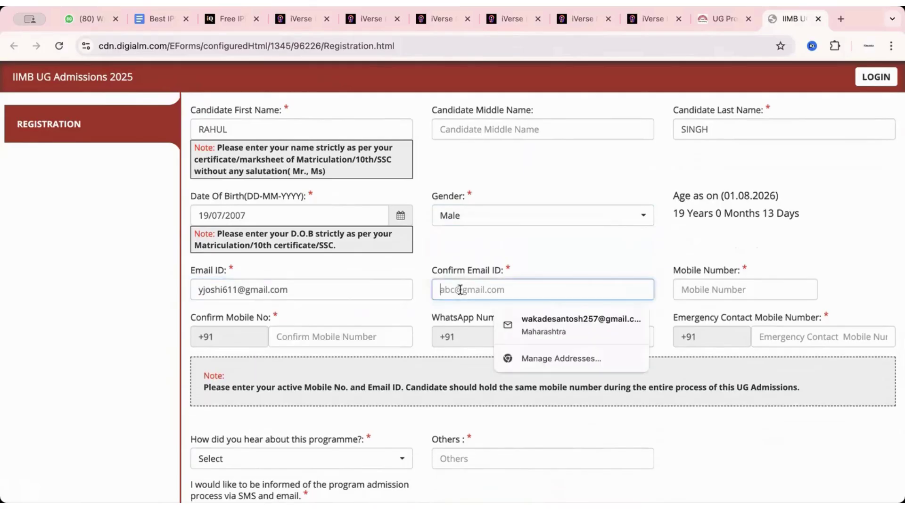
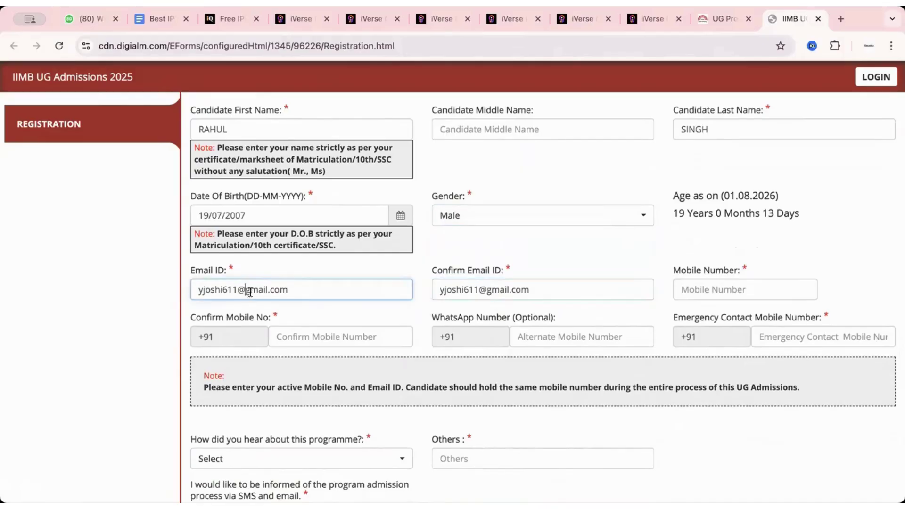
# Step: Enter the candidate's phone number in Mobile, Confirm Mobile and WhatsApp Number fields
pyautogui.click(697, 285)
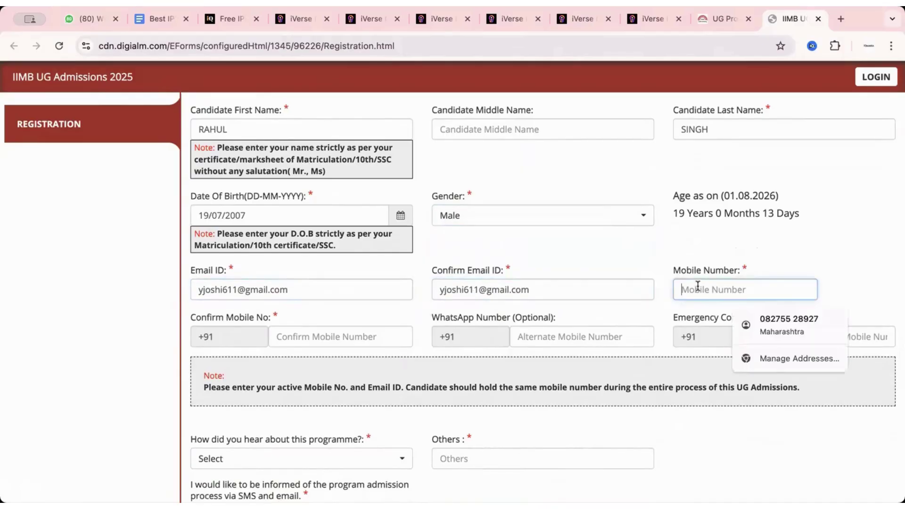
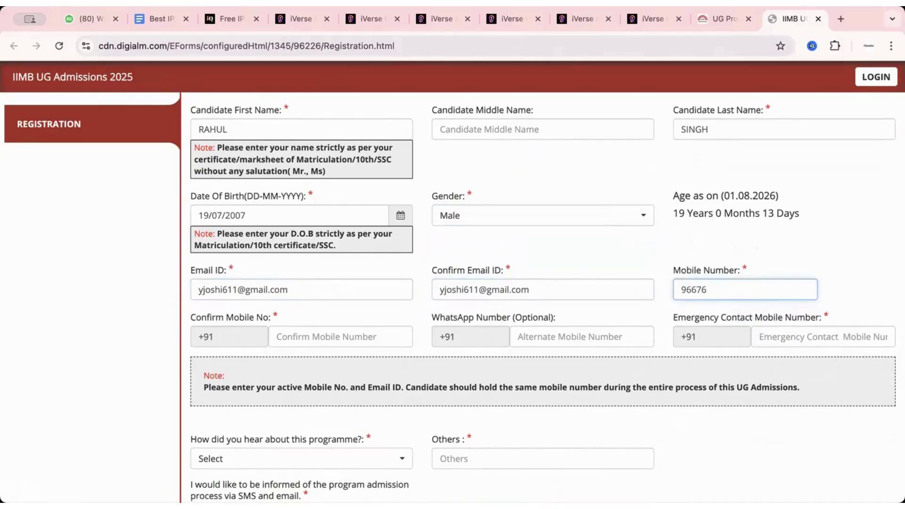
pyautogui.scroll(-2, 519, 296)
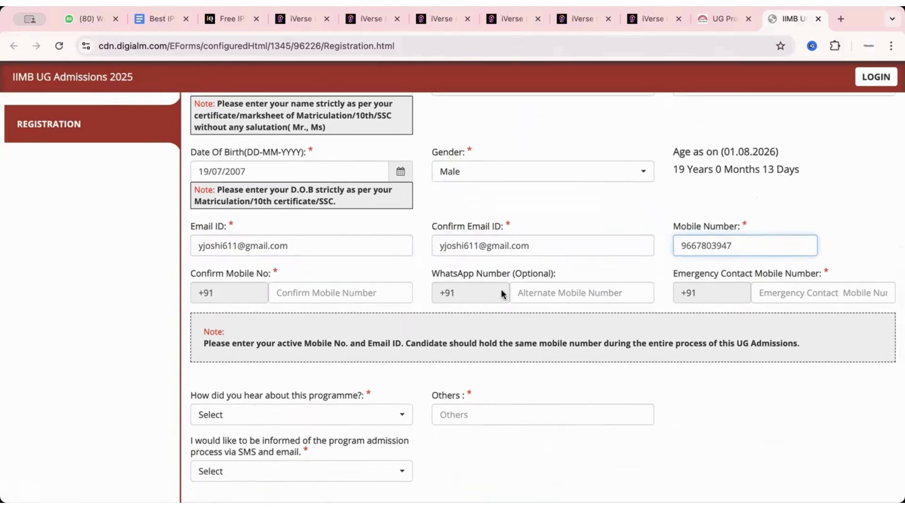
pyautogui.click(356, 293)
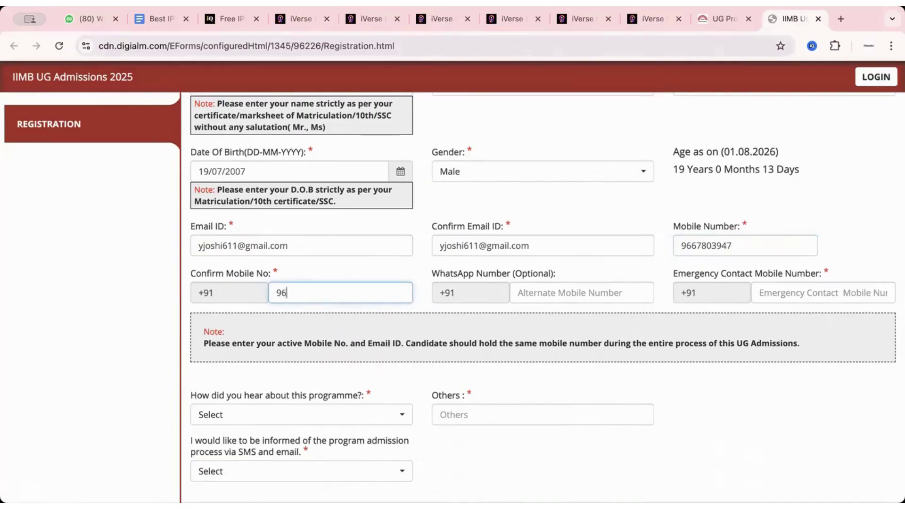
pyautogui.click(536, 294)
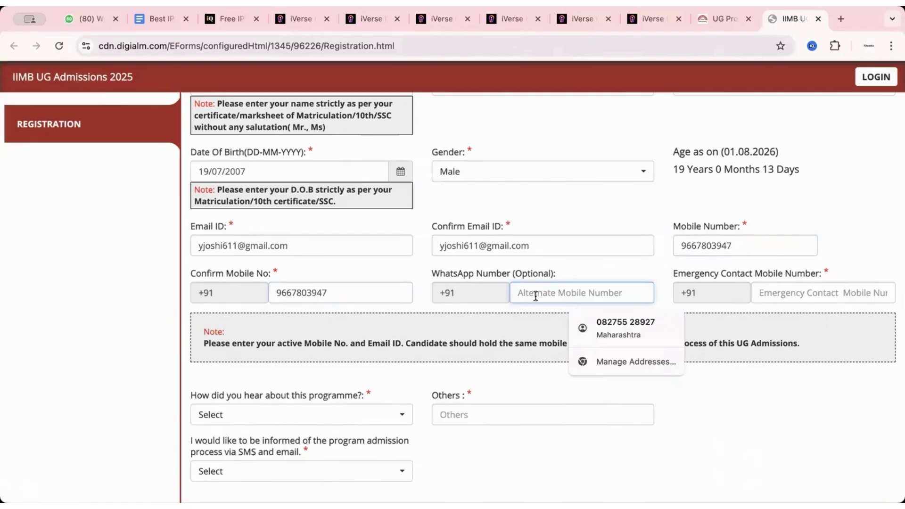
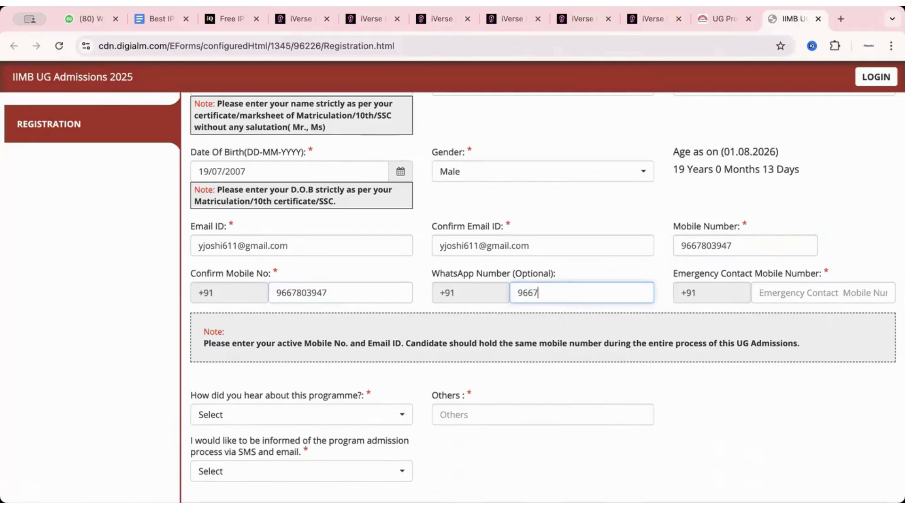
pyautogui.click(773, 296)
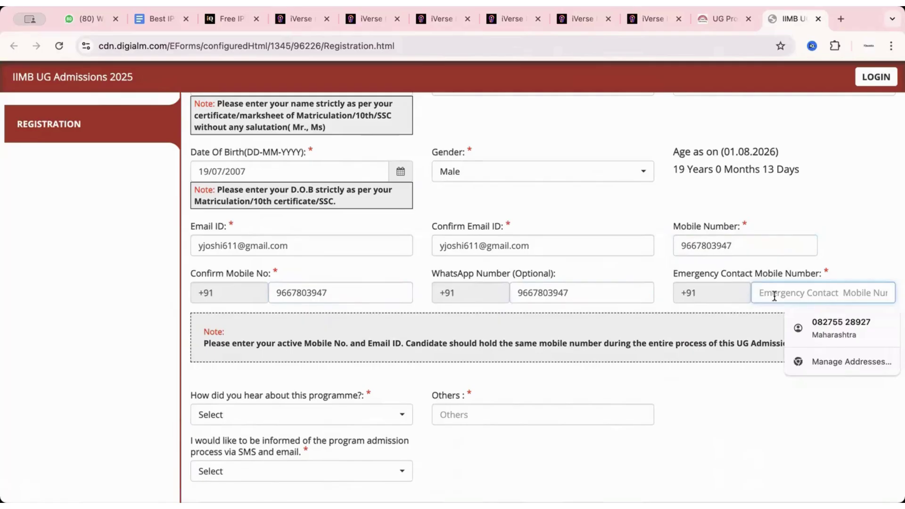
# Step: Enter the emergency contact number, choose Newspaper as the source and Yes for SMS/email updates
pyautogui.scroll(-2, 297, 313)
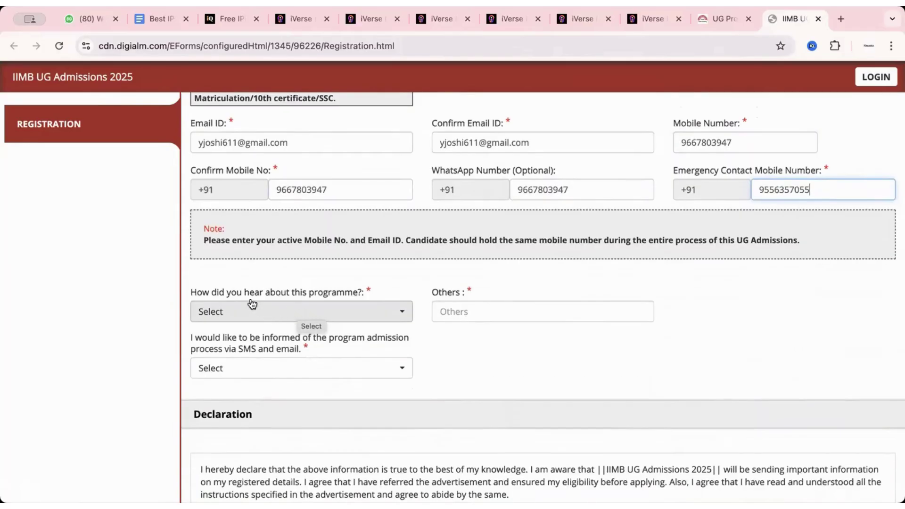
pyautogui.click(281, 312)
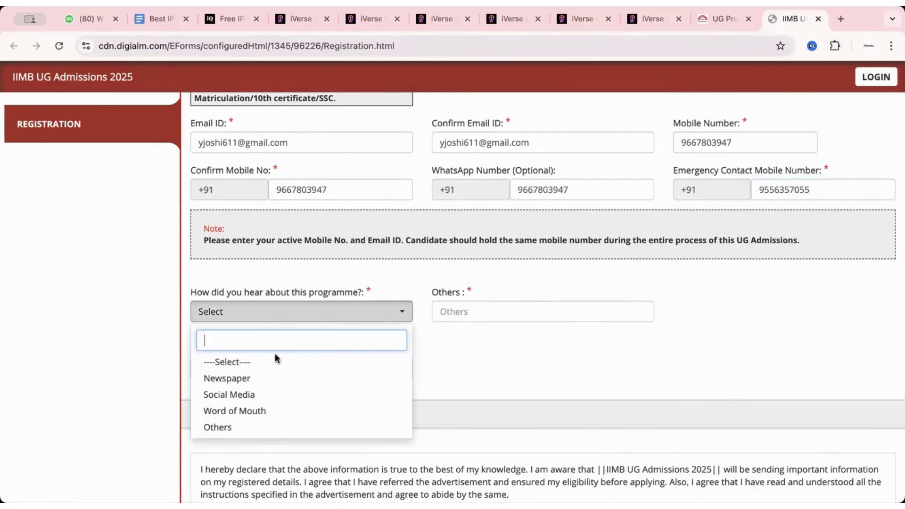
pyautogui.click(238, 377)
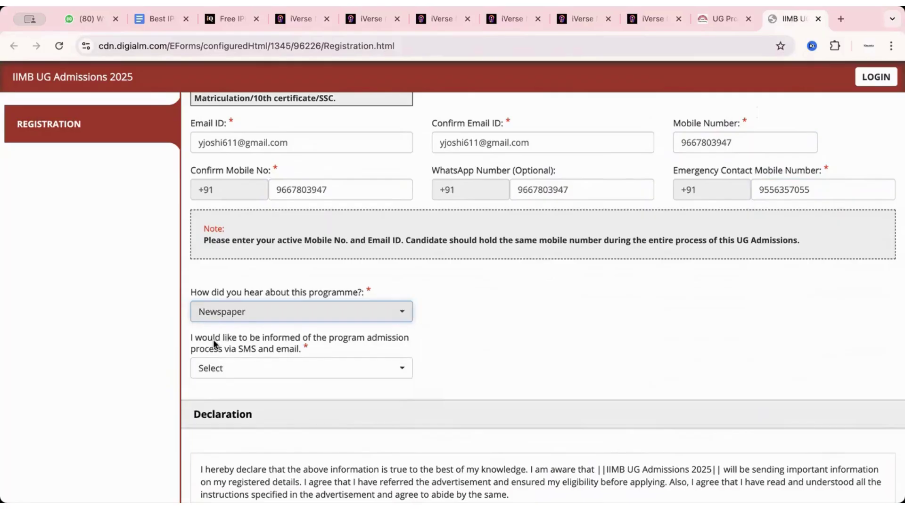
pyautogui.scroll(-1, 363, 346)
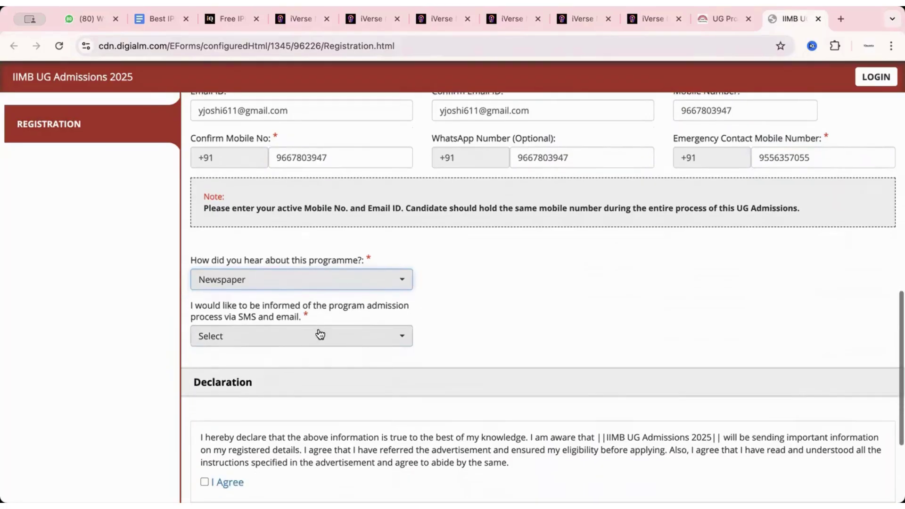
pyautogui.click(257, 342)
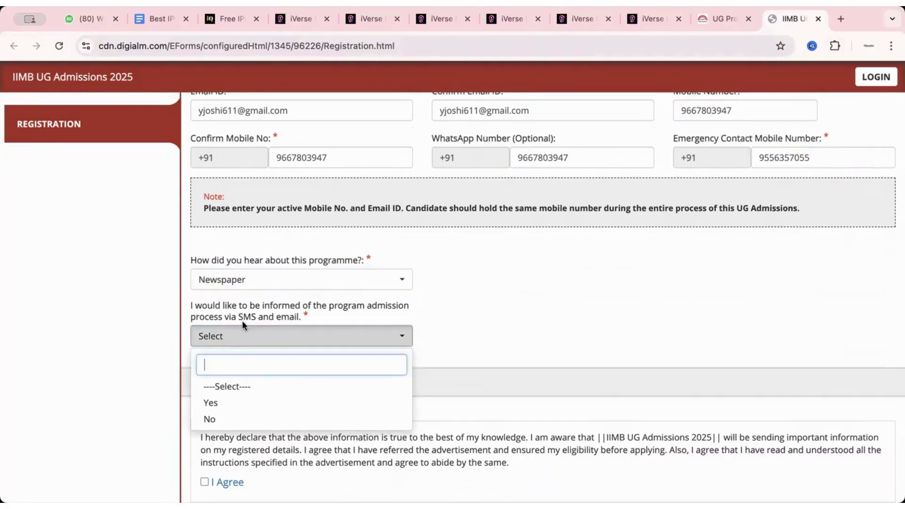
pyautogui.click(234, 402)
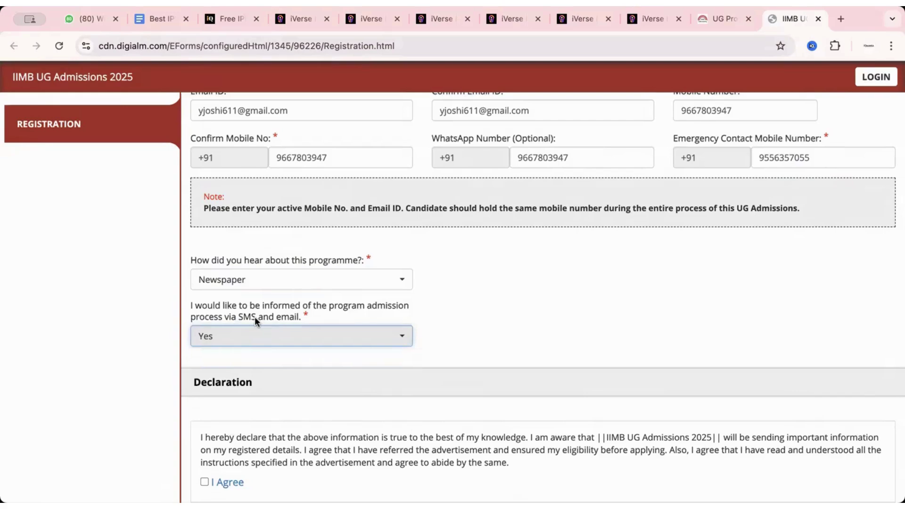
# Step: Tick the I Agree declaration and scroll to the end of the form
pyautogui.scroll(-3, 549, 340)
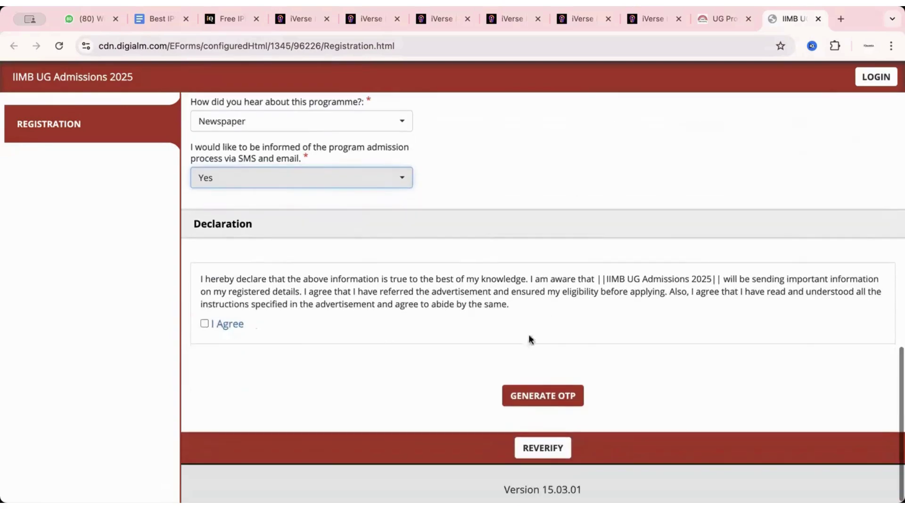
pyautogui.click(205, 323)
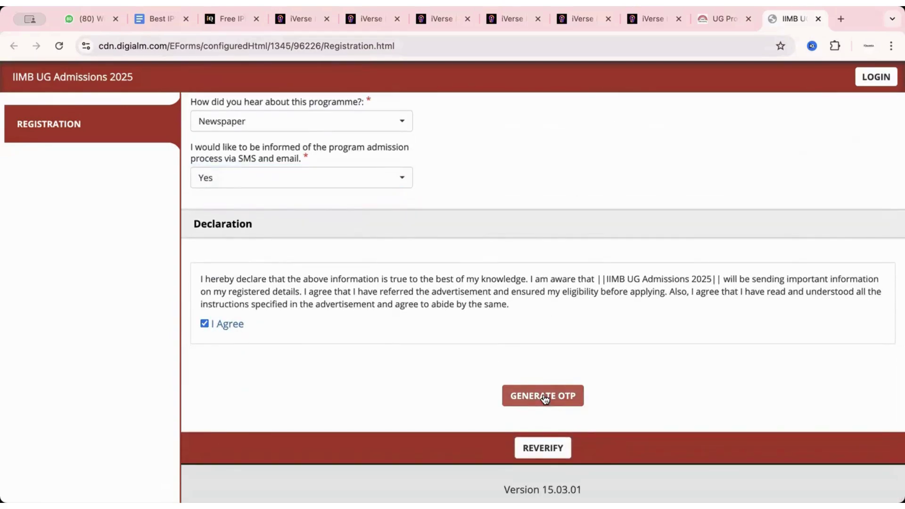
pyautogui.scroll(10, 517, 287)
pyautogui.scroll(-10, 516, 282)
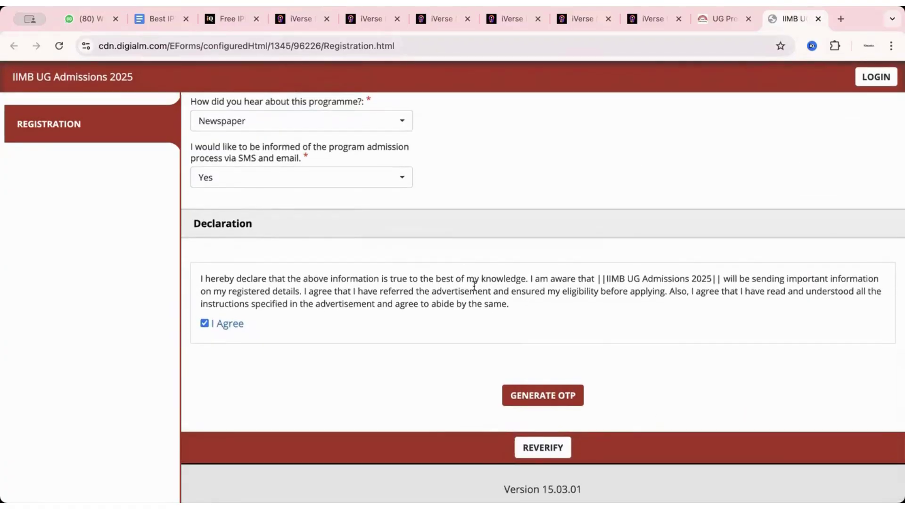
pyautogui.scroll(15, 473, 285)
pyautogui.scroll(-6, 473, 286)
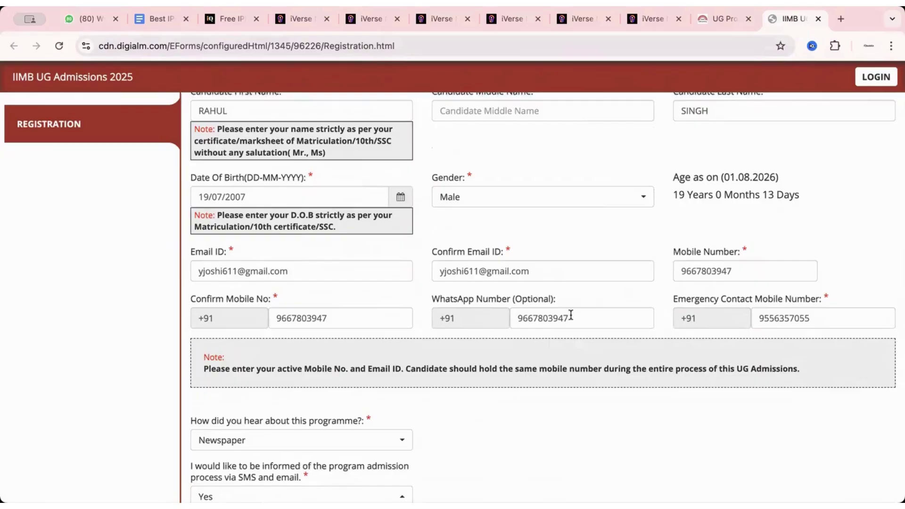
pyautogui.scroll(-1, 569, 314)
pyautogui.scroll(-6, 573, 369)
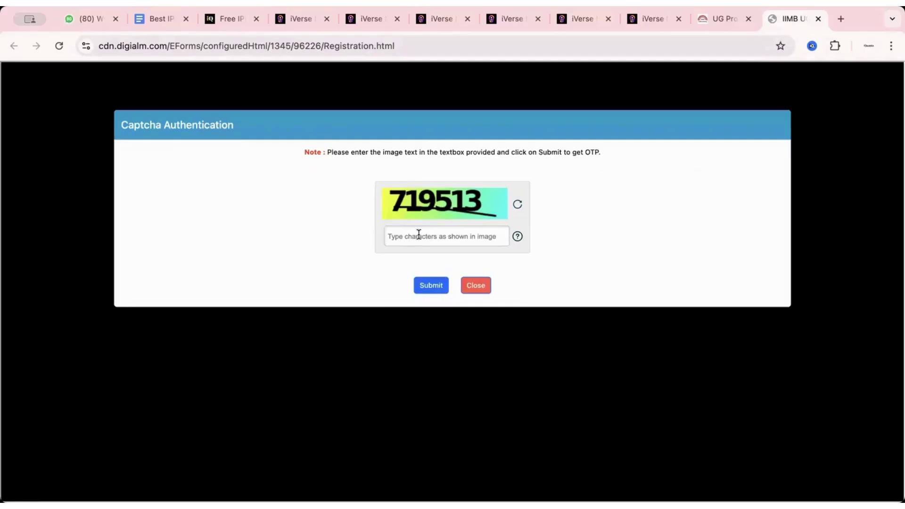
# Step: Enter the captcha characters, submit to request an OTP, and dismiss the OTP-sent alert
pyautogui.click(418, 235)
pyautogui.write('719')
pyautogui.write('513')
pyautogui.click(435, 284)
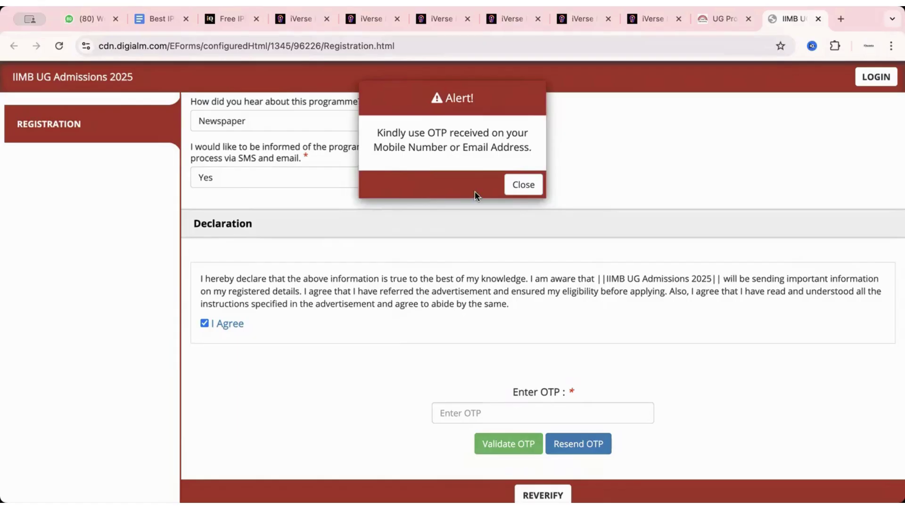
pyautogui.click(521, 184)
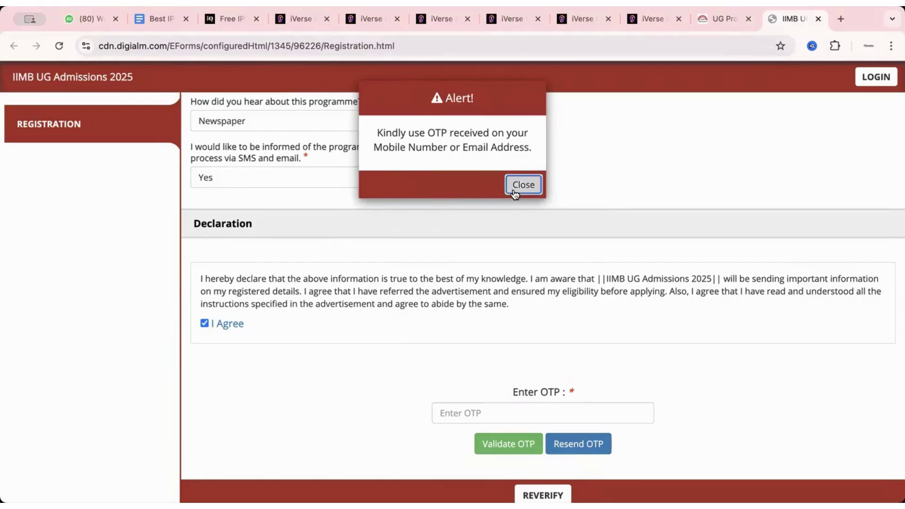
# Step: Enter the received OTP and validate it
pyautogui.click(467, 415)
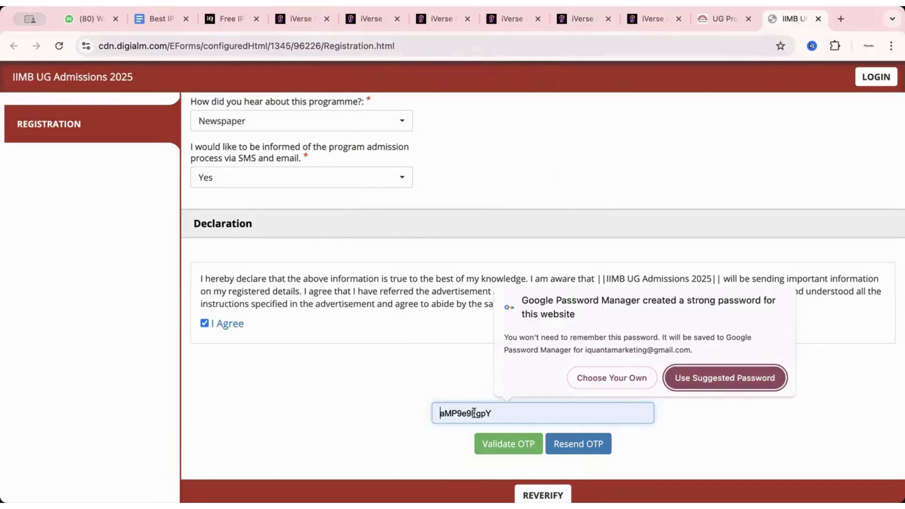
pyautogui.write('1234')
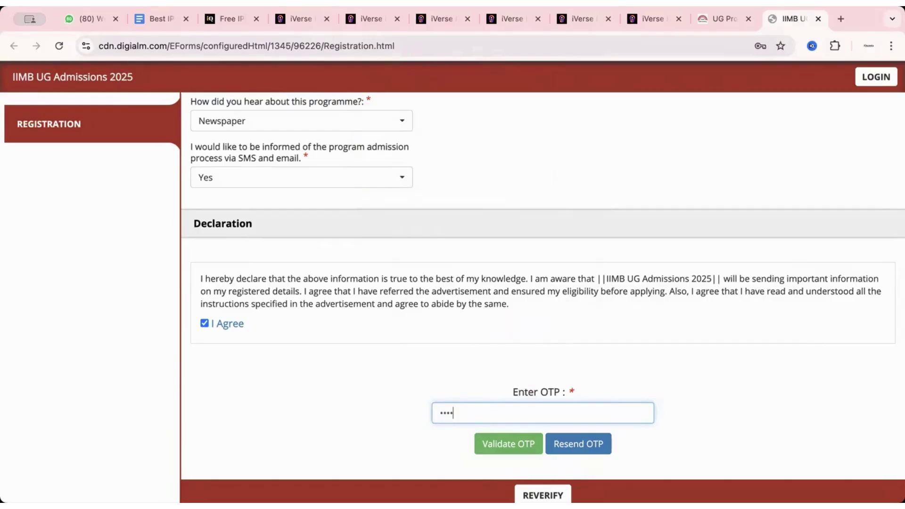
pyautogui.write('56')
pyautogui.click(505, 444)
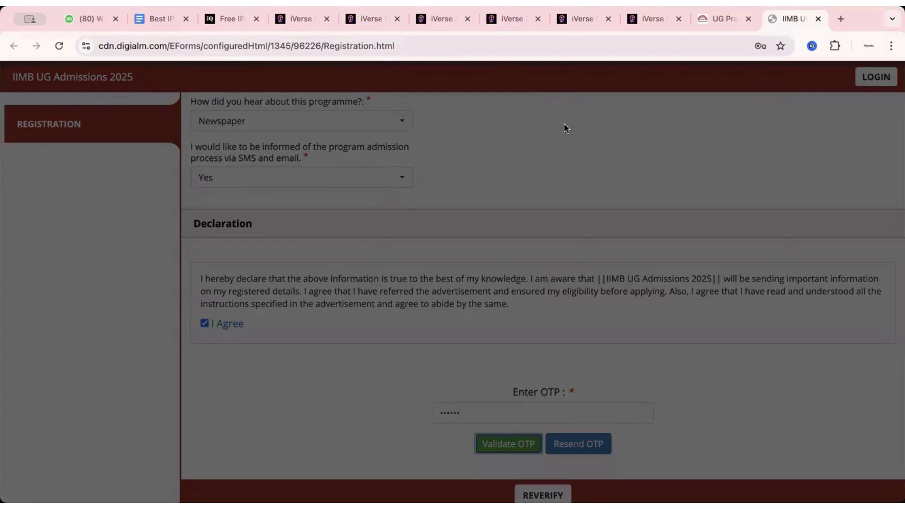
pyautogui.scroll(5, 629, 302)
# Step: Enter the captcha characters and run REVERIFY on the registration values
pyautogui.scroll(-7, 629, 302)
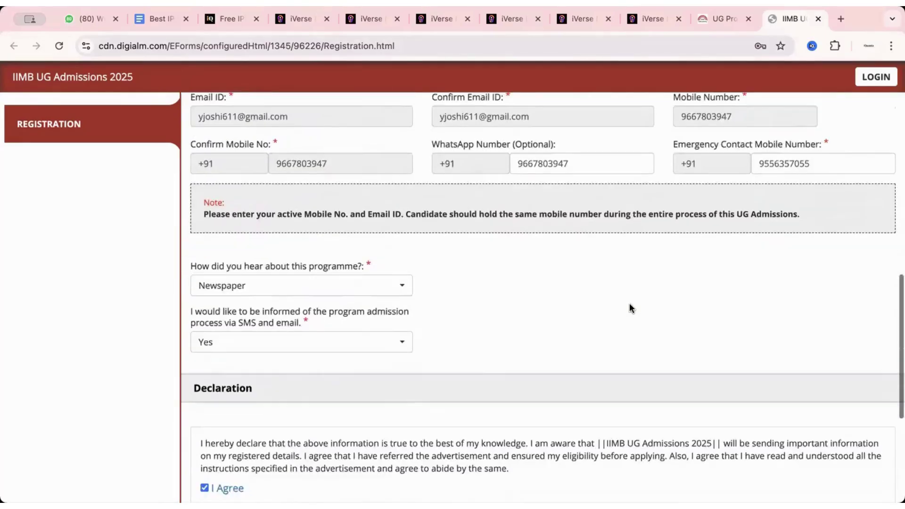
pyautogui.click(511, 398)
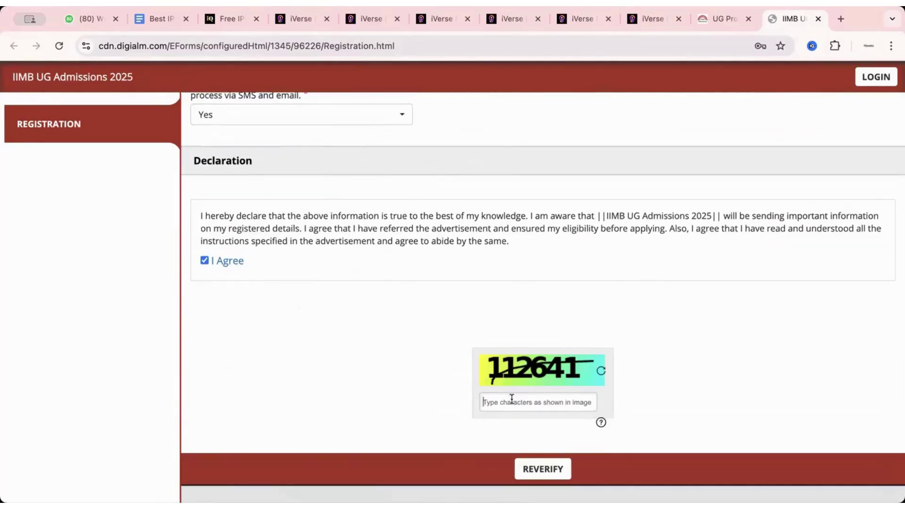
pyautogui.write('112641')
pyautogui.click(542, 469)
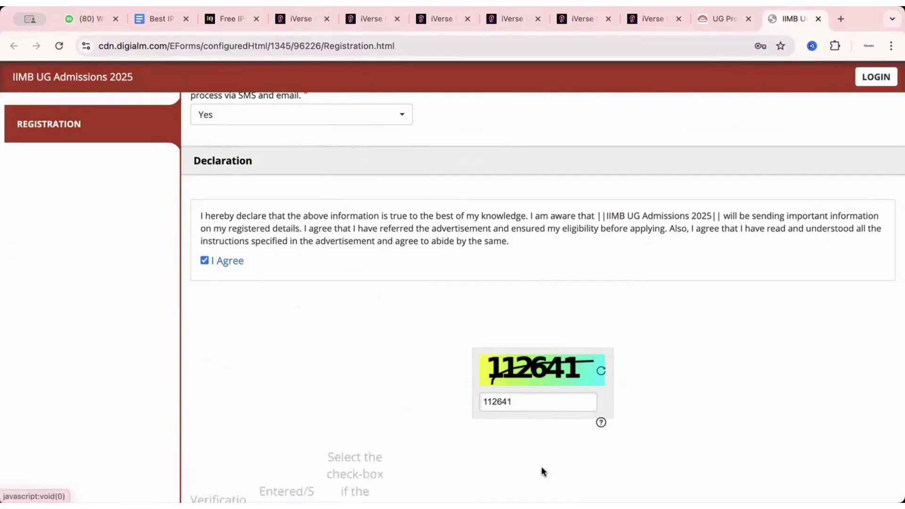
pyautogui.scroll(-5, 541, 466)
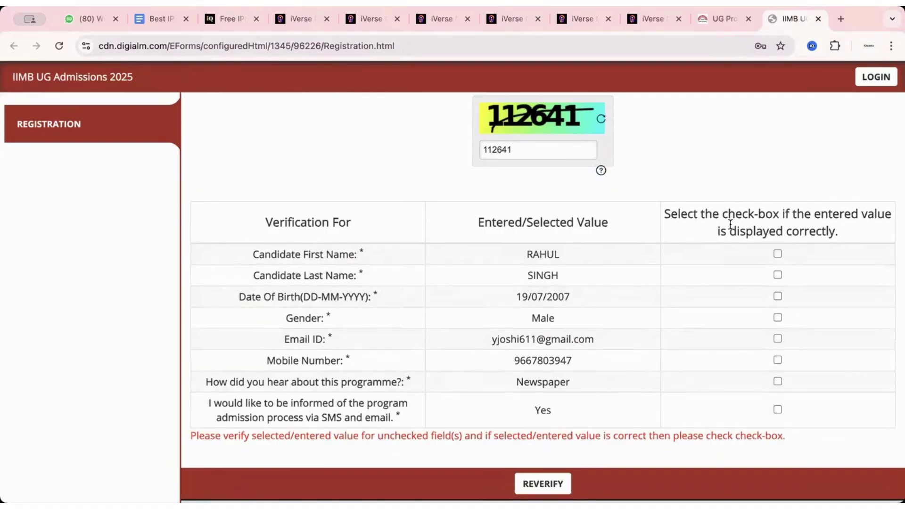
# Step: Tick all eight verification rows, from first name to SMS/email updates, and click SUBMIT
pyautogui.click(777, 255)
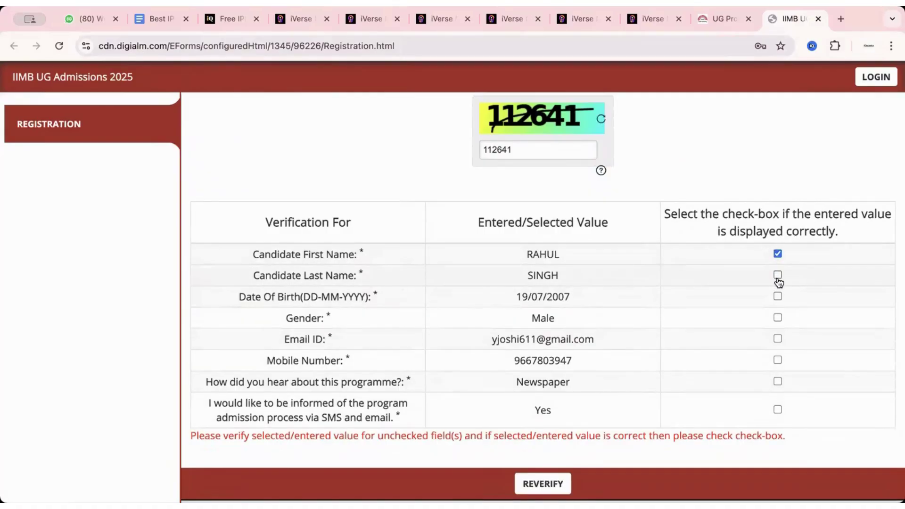
pyautogui.click(777, 275)
pyautogui.click(777, 296)
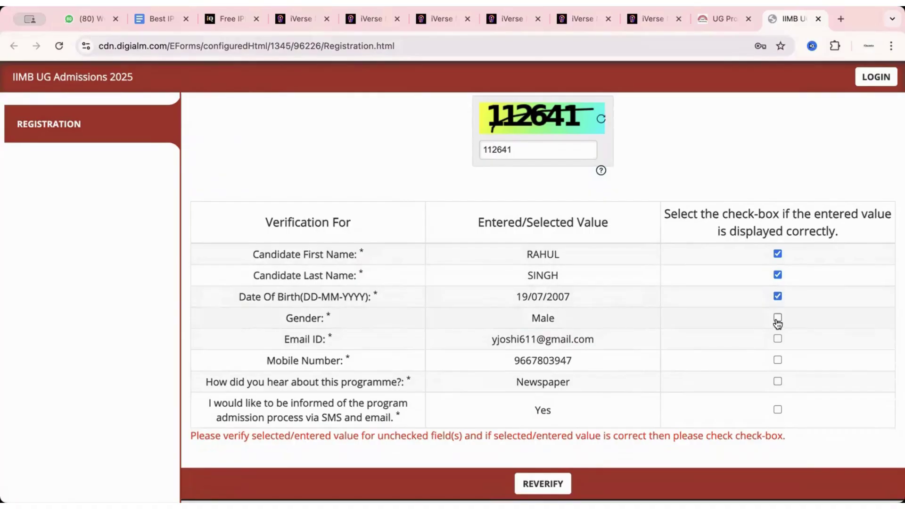
pyautogui.click(777, 318)
pyautogui.click(777, 339)
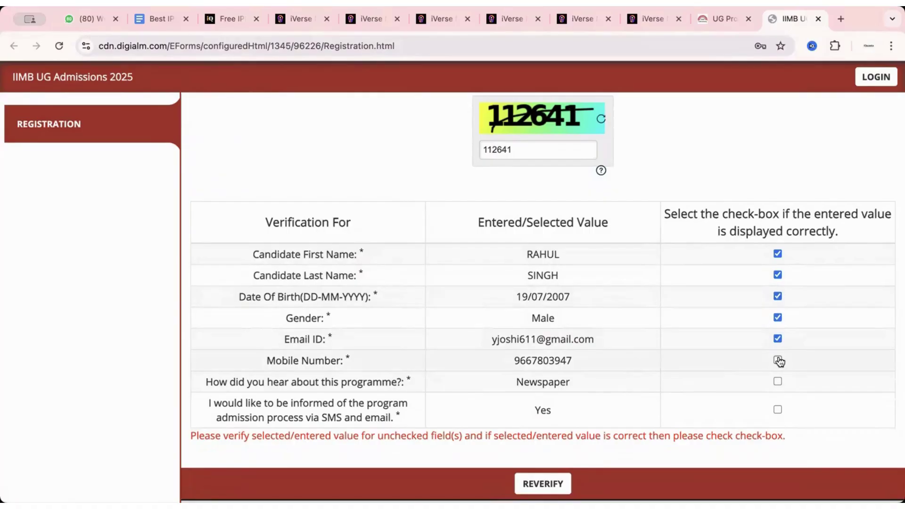
pyautogui.click(777, 360)
pyautogui.click(777, 381)
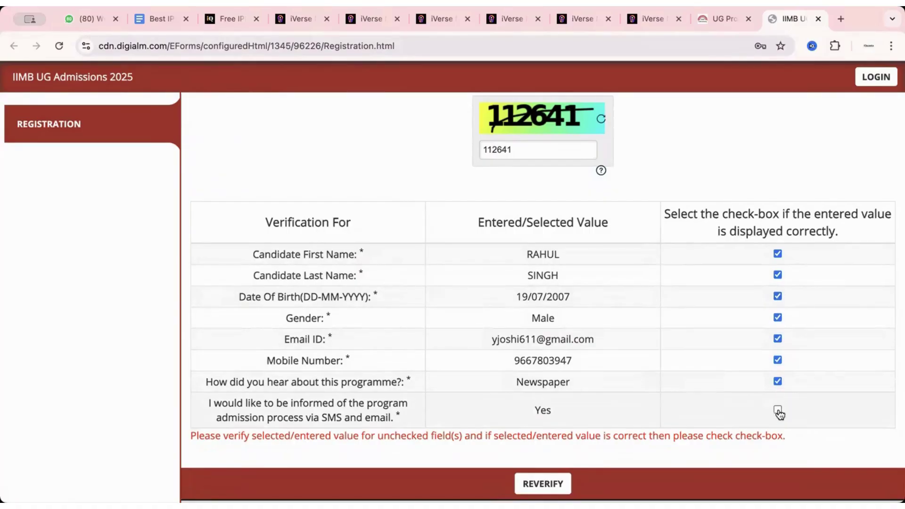
pyautogui.click(777, 409)
pyautogui.scroll(-1, 768, 405)
pyautogui.scroll(1, 768, 408)
pyautogui.click(534, 448)
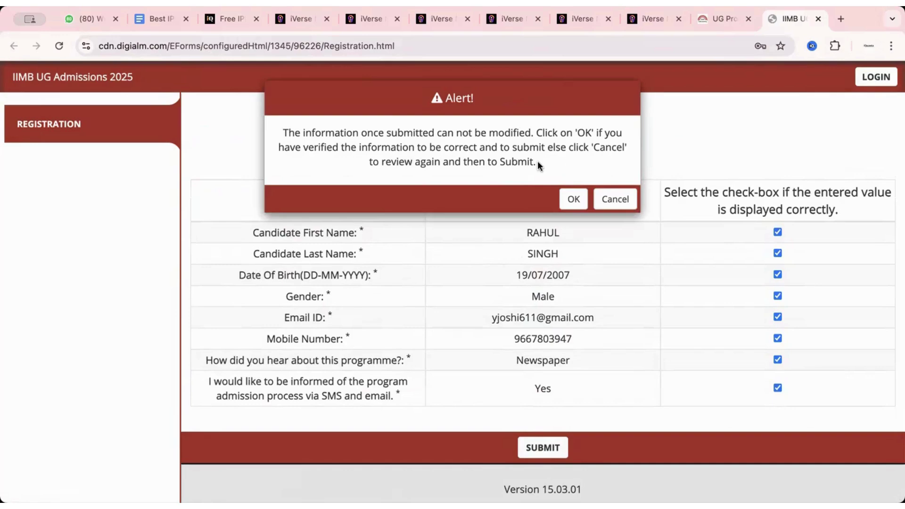
# Step: Confirm final submission, close the registration-number note, and open the full application form
pyautogui.click(572, 199)
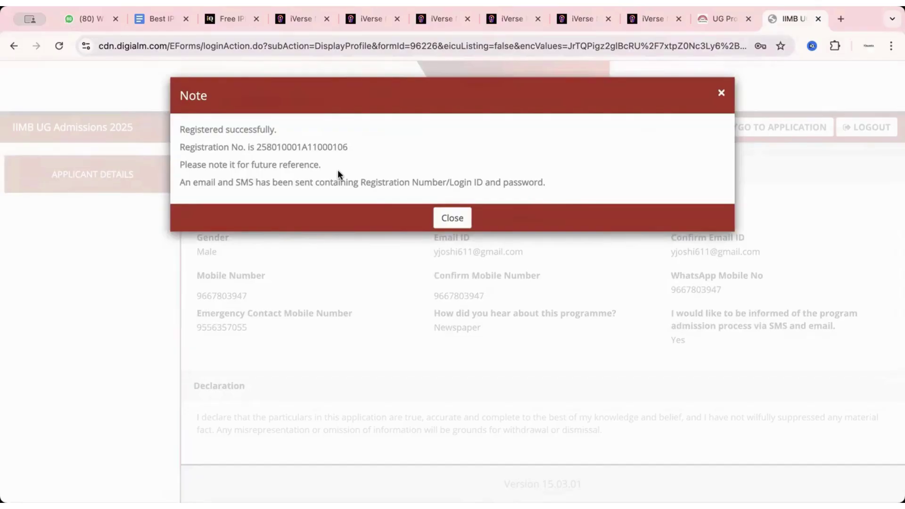
pyautogui.click(440, 217)
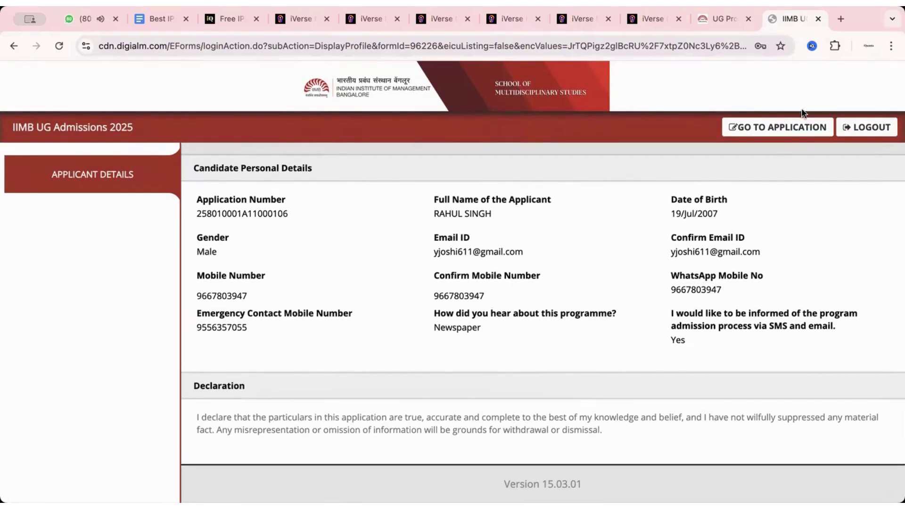
pyautogui.click(778, 127)
# Step: Open the full application form and dismiss the browser compatibility instructions
pyautogui.click(767, 129)
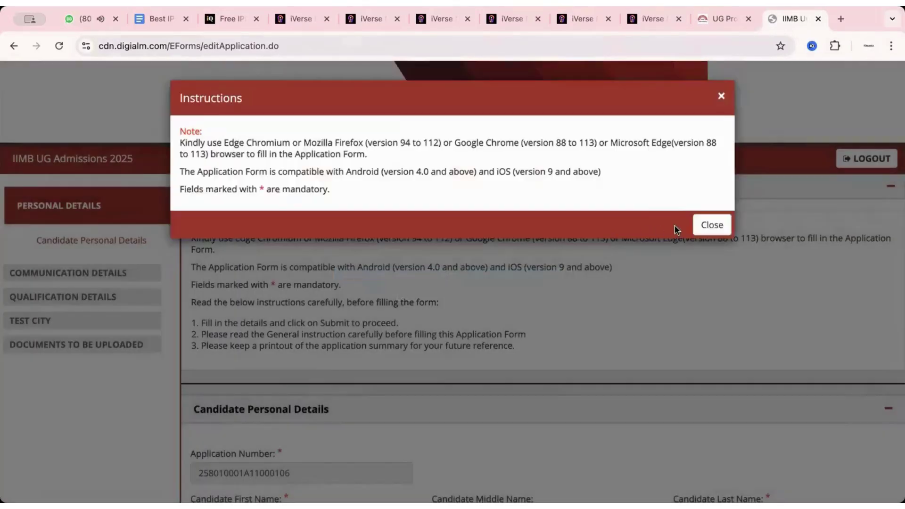
pyautogui.click(707, 223)
pyautogui.scroll(-3, 511, 319)
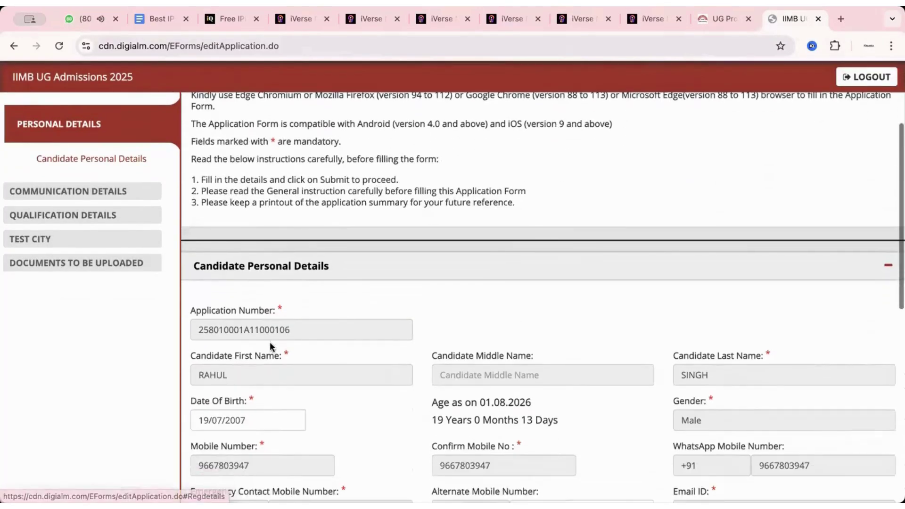
pyautogui.scroll(-2, 290, 347)
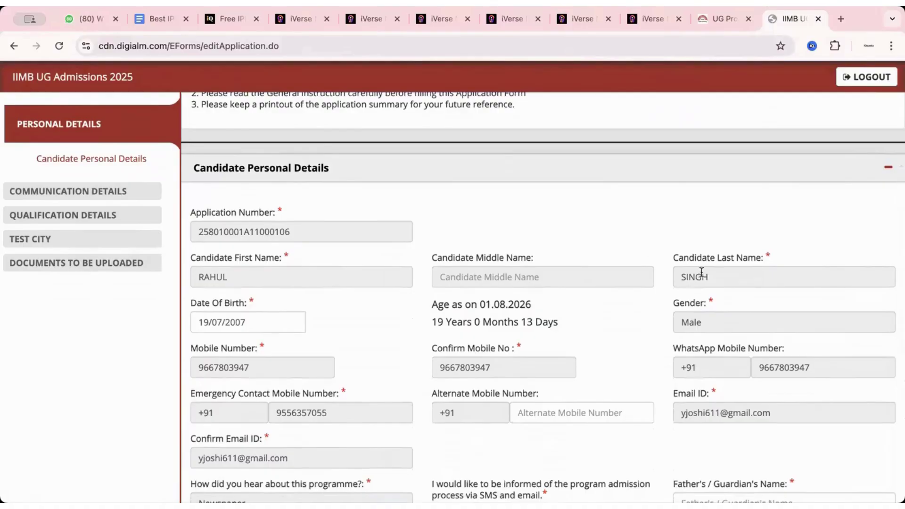
pyautogui.scroll(-2, 481, 313)
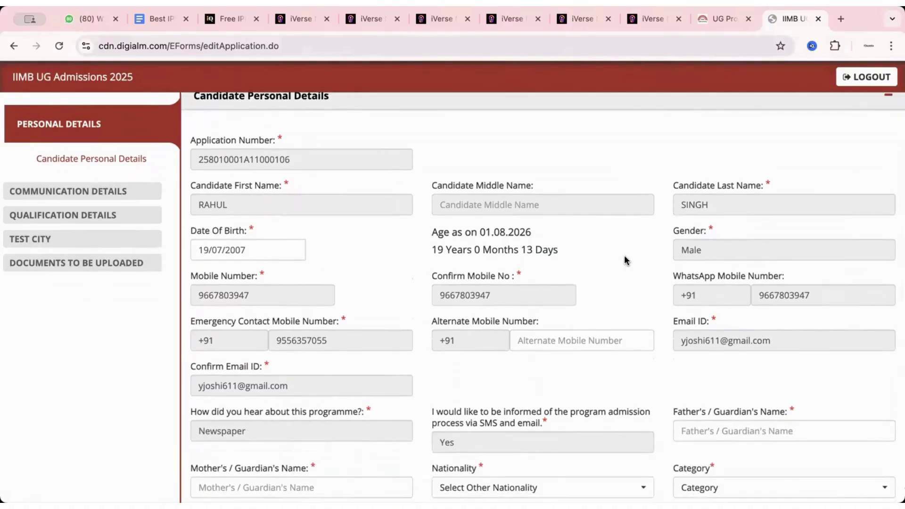
pyautogui.scroll(-3, 453, 319)
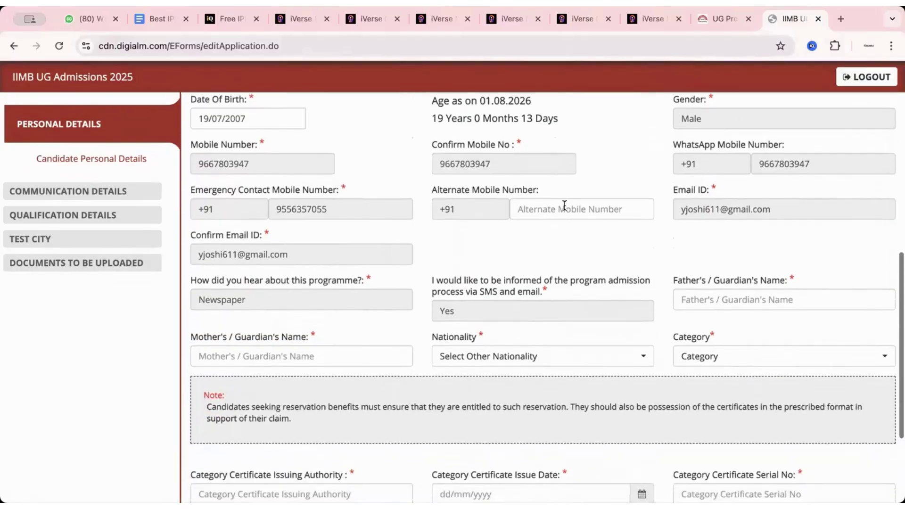
# Step: Enter the alternate mobile number and the father's and mother's names
pyautogui.click(564, 206)
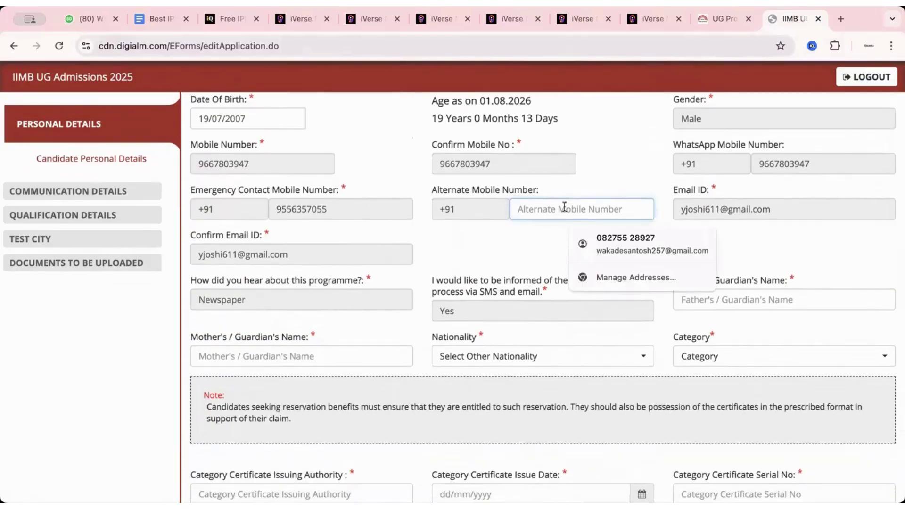
pyautogui.scroll(-1, 561, 240)
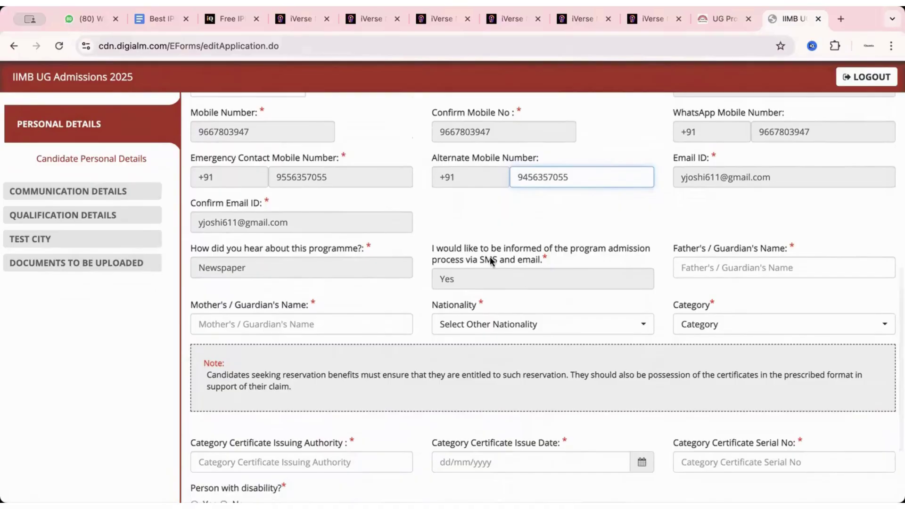
pyautogui.click(685, 267)
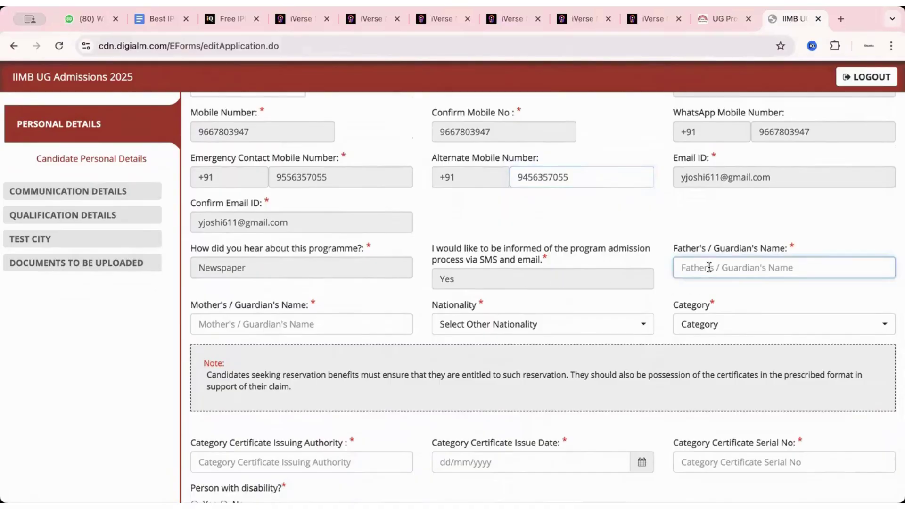
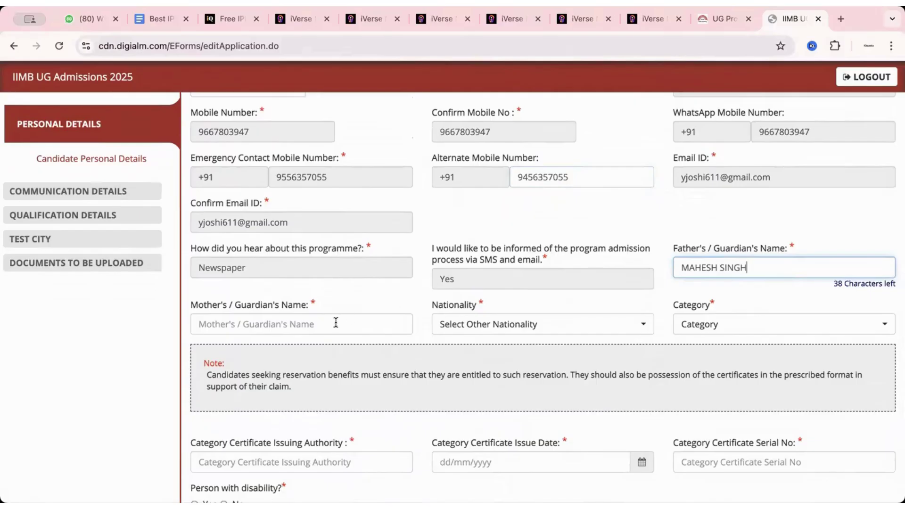
pyautogui.click(336, 322)
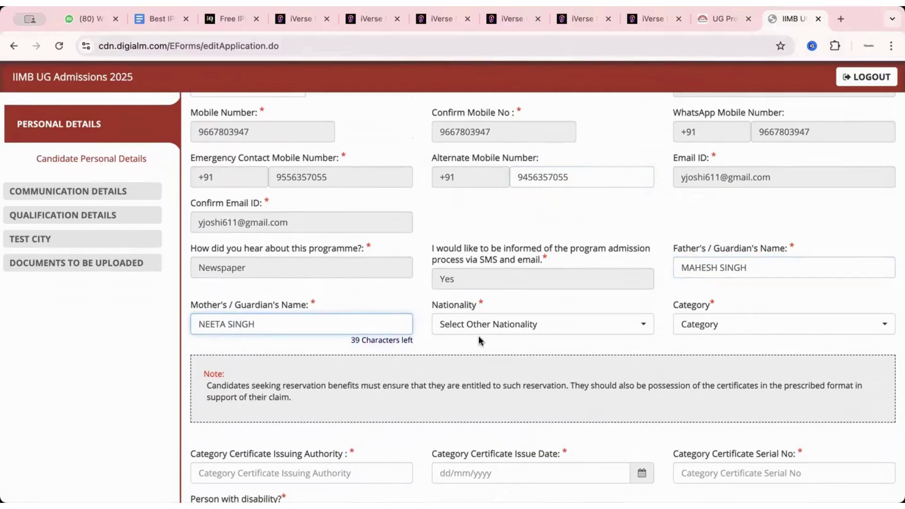
# Step: Set nationality Indian, category General (UR), disability No, and save the personal details
pyautogui.click(480, 325)
pyautogui.click(480, 389)
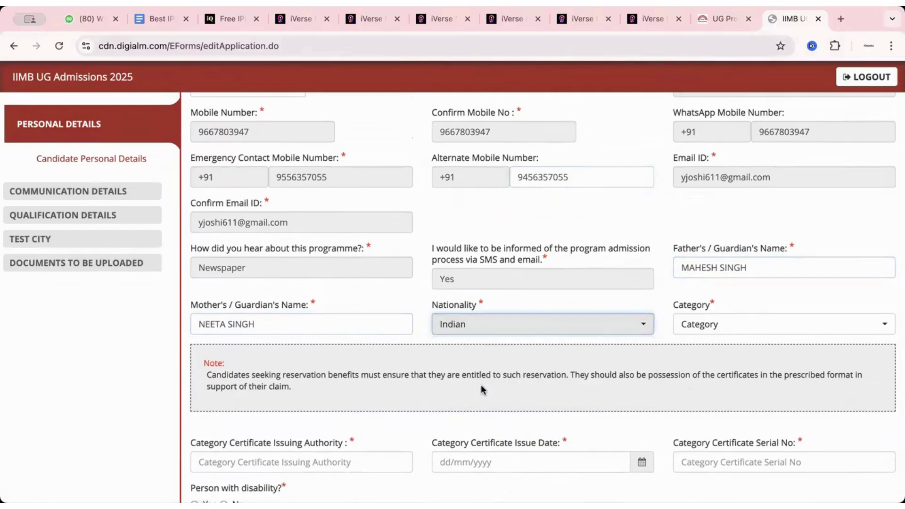
pyautogui.click(694, 325)
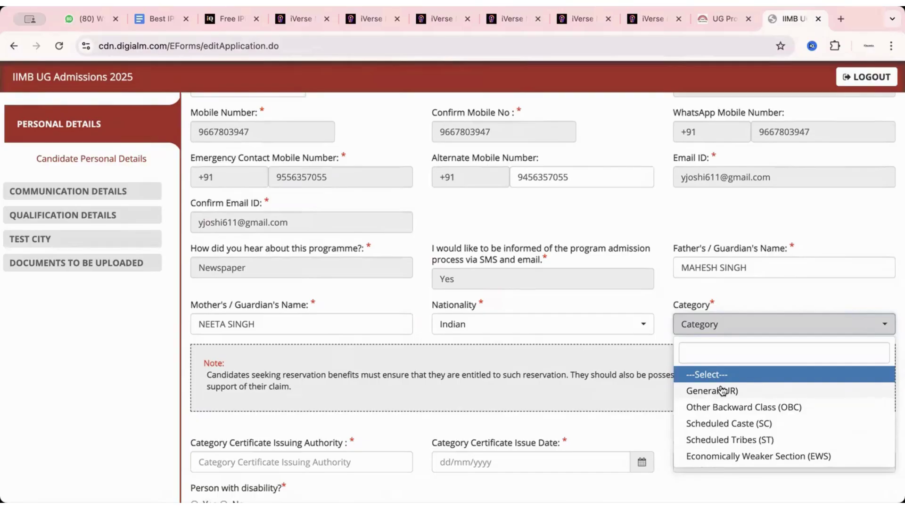
pyautogui.click(723, 390)
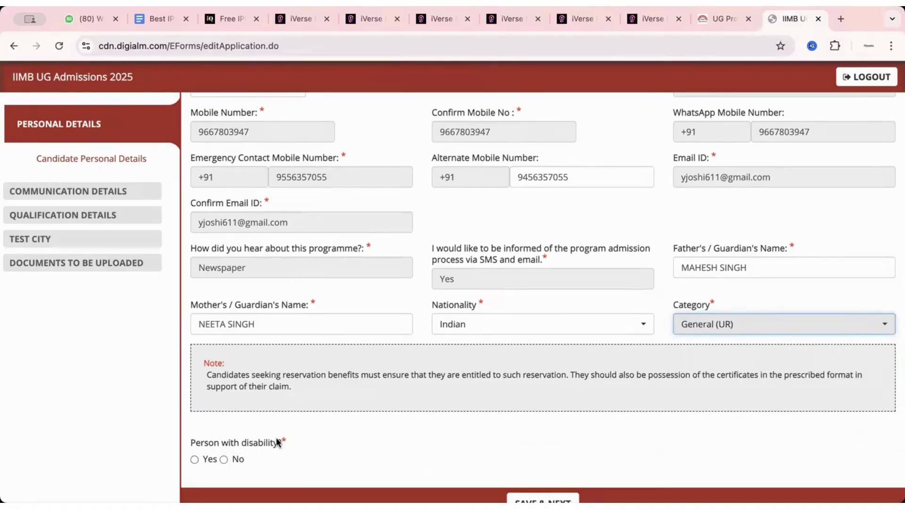
pyautogui.scroll(-3, 277, 442)
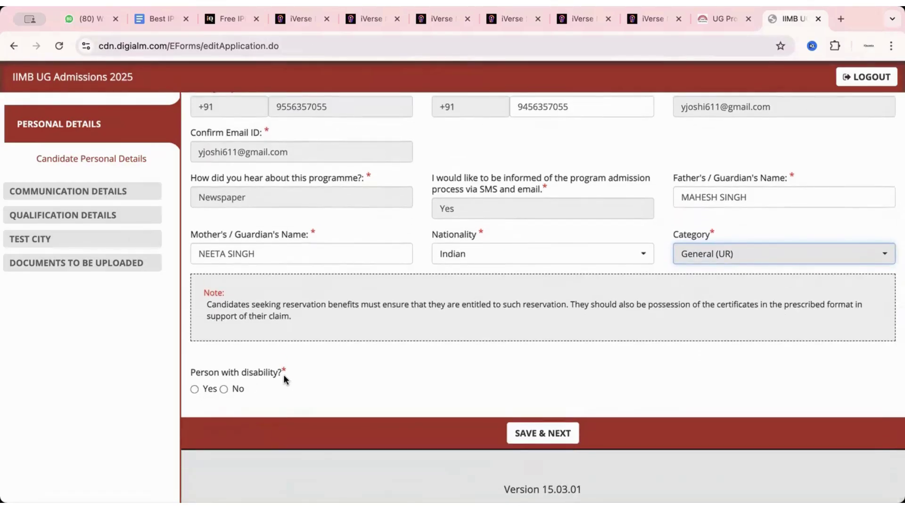
pyautogui.click(223, 388)
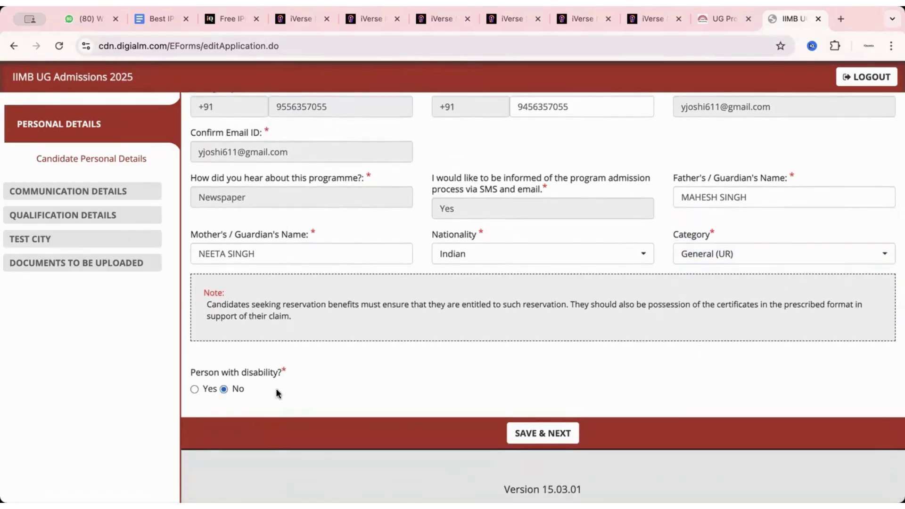
pyautogui.scroll(5, 490, 397)
pyautogui.scroll(10, 490, 397)
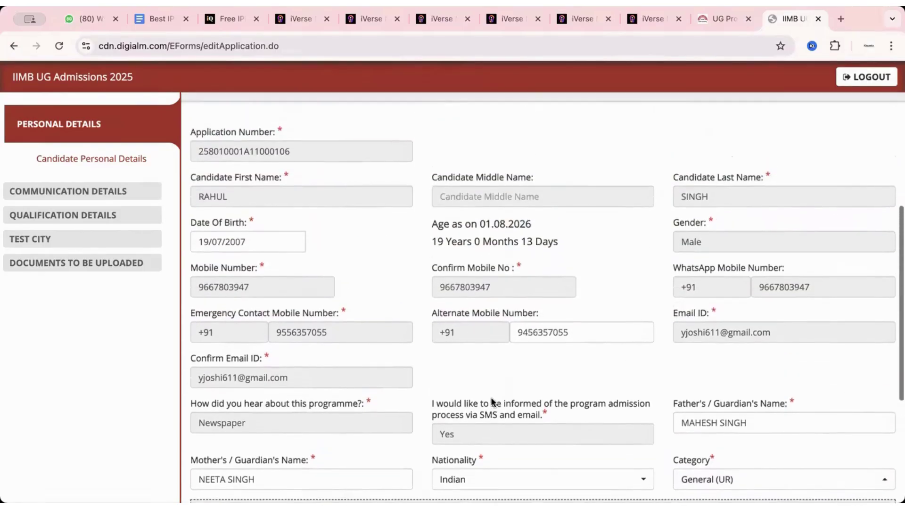
pyautogui.scroll(-12, 491, 397)
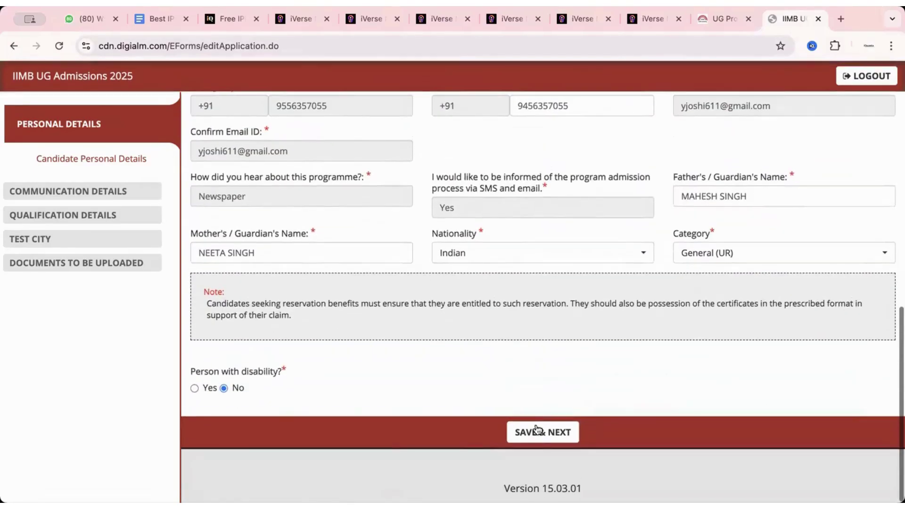
pyautogui.click(536, 430)
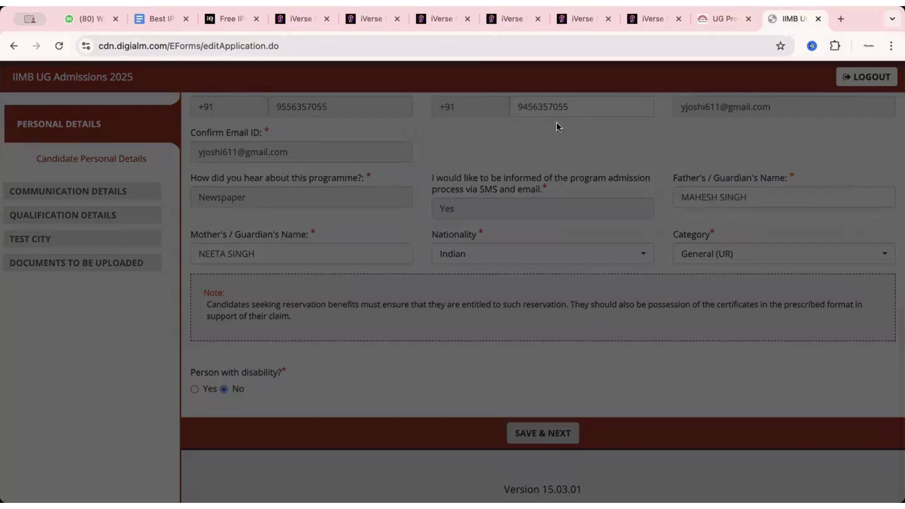
# Step: Review the current Gurugram address entry in Communication Details
pyautogui.scroll(3, 328, 227)
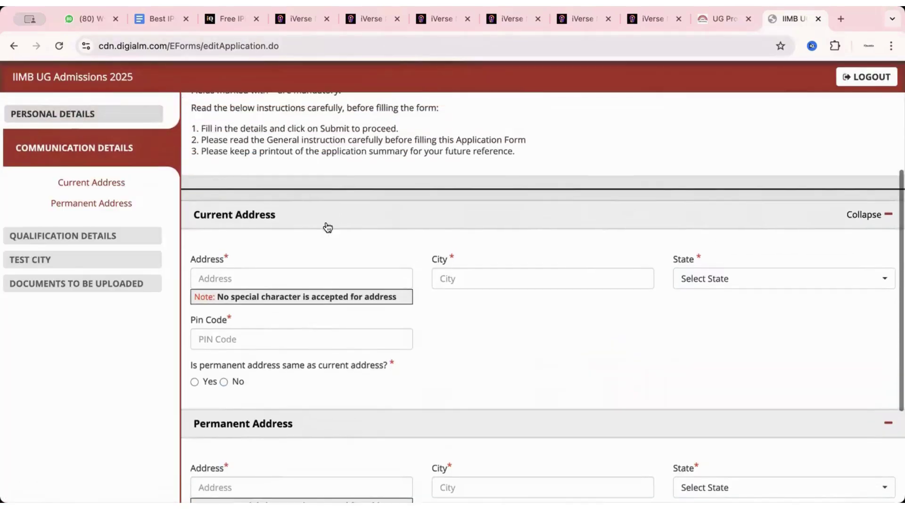
pyautogui.scroll(2, 305, 269)
pyautogui.click(299, 378)
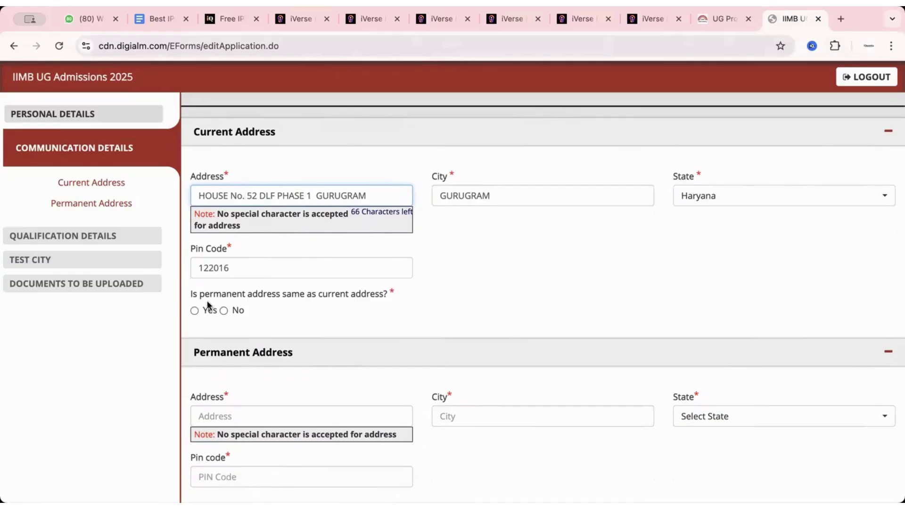
pyautogui.scroll(1, 290, 279)
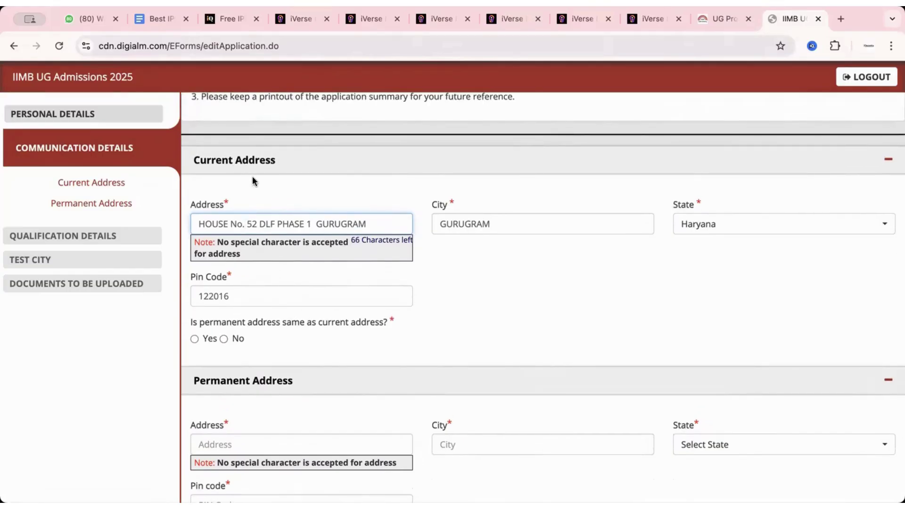
pyautogui.scroll(-3, 287, 221)
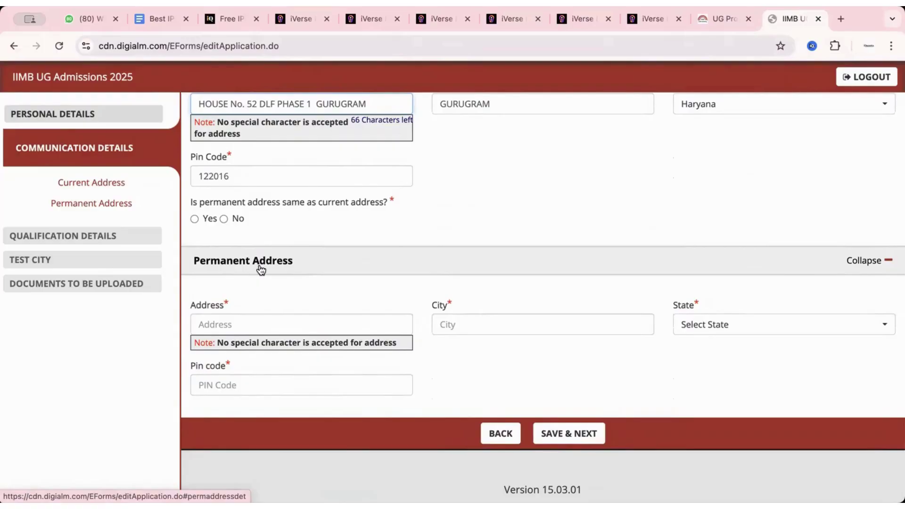
pyautogui.scroll(2, 259, 267)
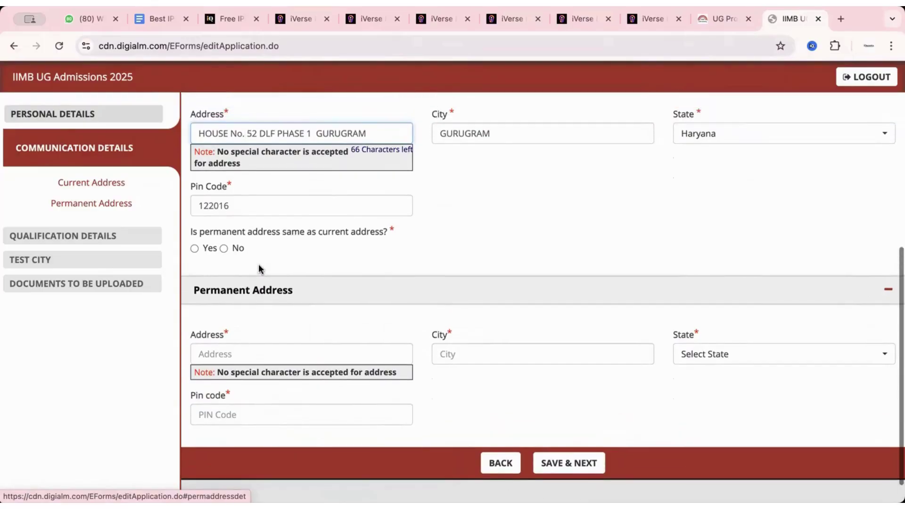
pyautogui.scroll(2, 245, 207)
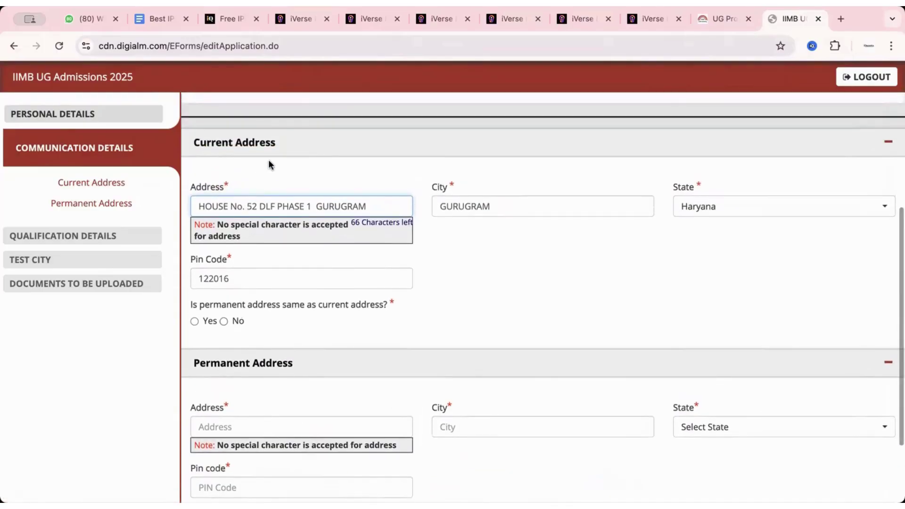
pyautogui.scroll(-3, 377, 294)
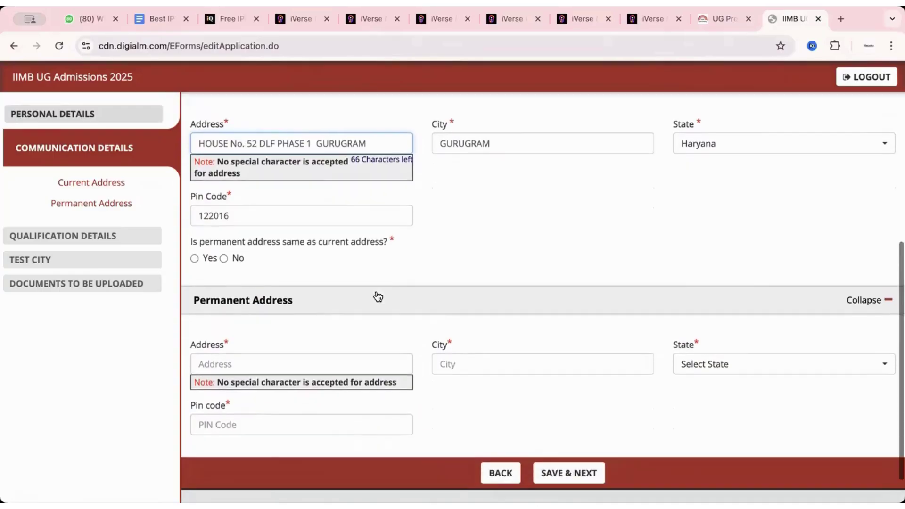
# Step: Mark the permanent address as same as the current address and save
pyautogui.click(239, 340)
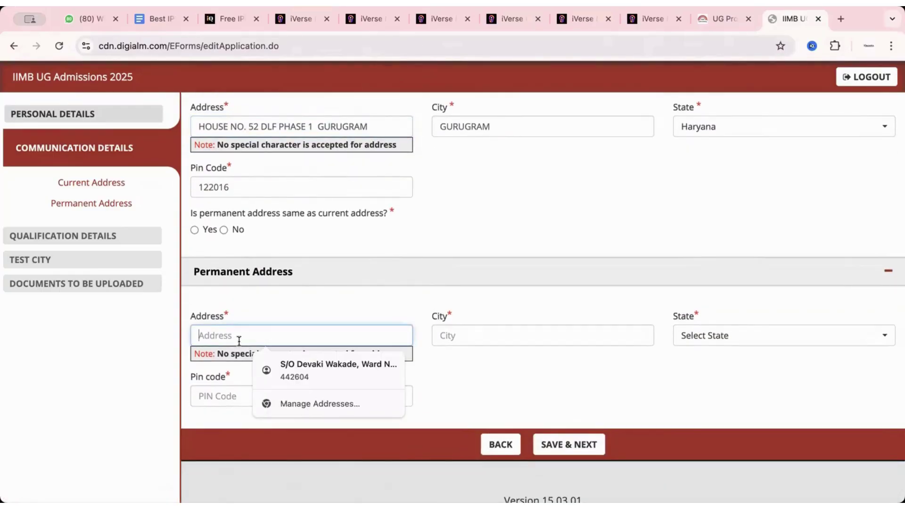
pyautogui.scroll(4, 264, 288)
pyautogui.click(254, 296)
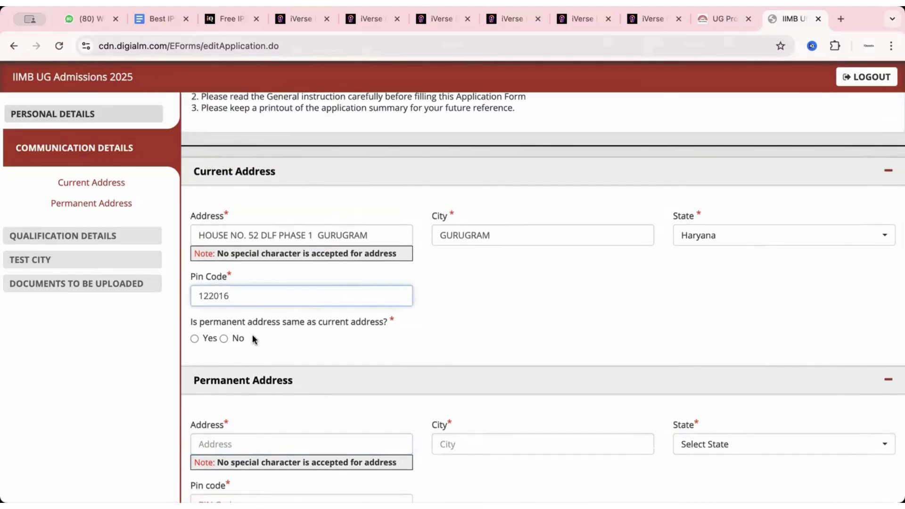
pyautogui.click(195, 338)
pyautogui.scroll(-2, 316, 420)
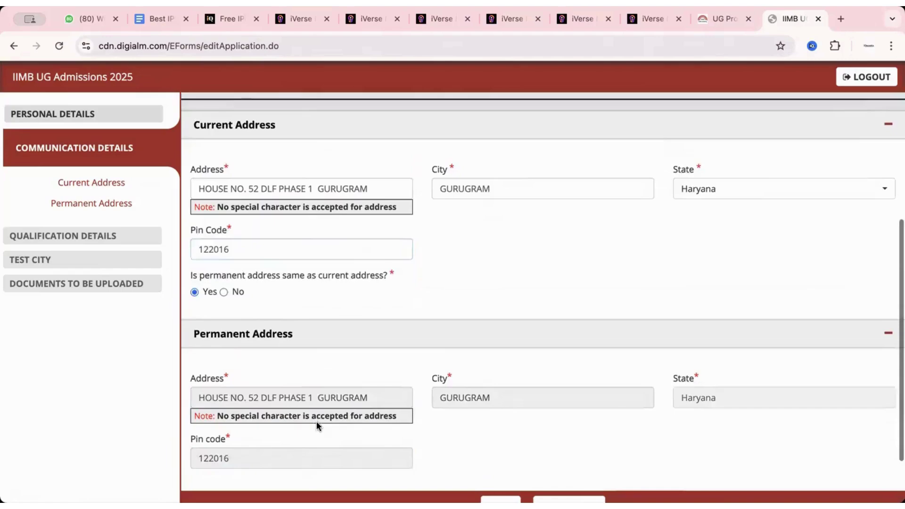
pyautogui.scroll(-3, 315, 420)
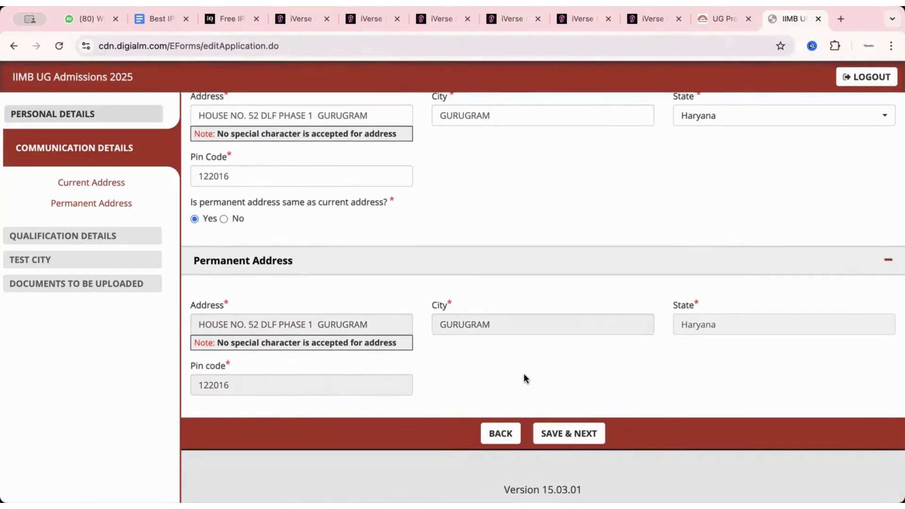
pyautogui.scroll(5, 524, 373)
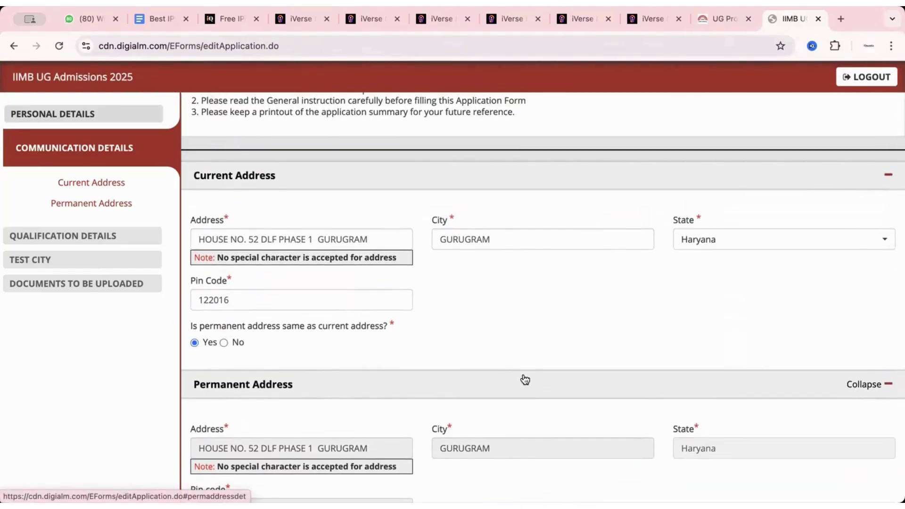
pyautogui.scroll(7, 525, 379)
pyautogui.scroll(-12, 525, 379)
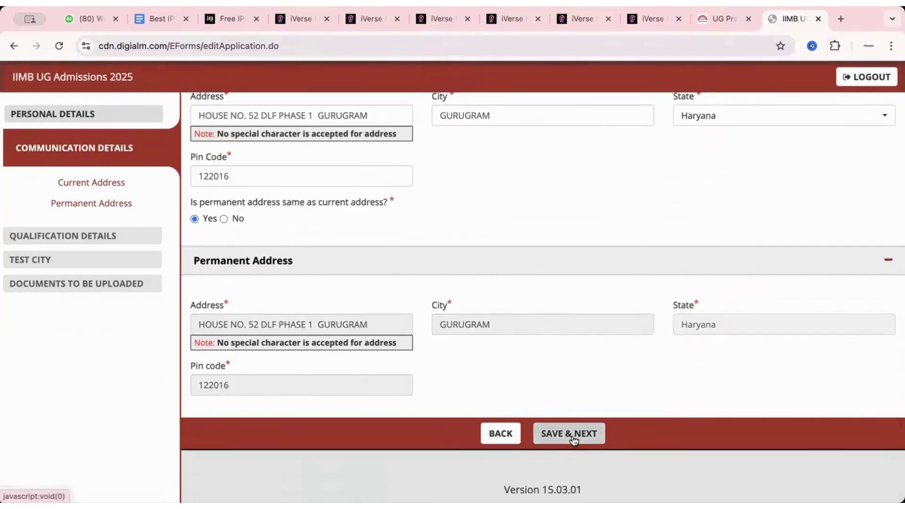
pyautogui.click(571, 435)
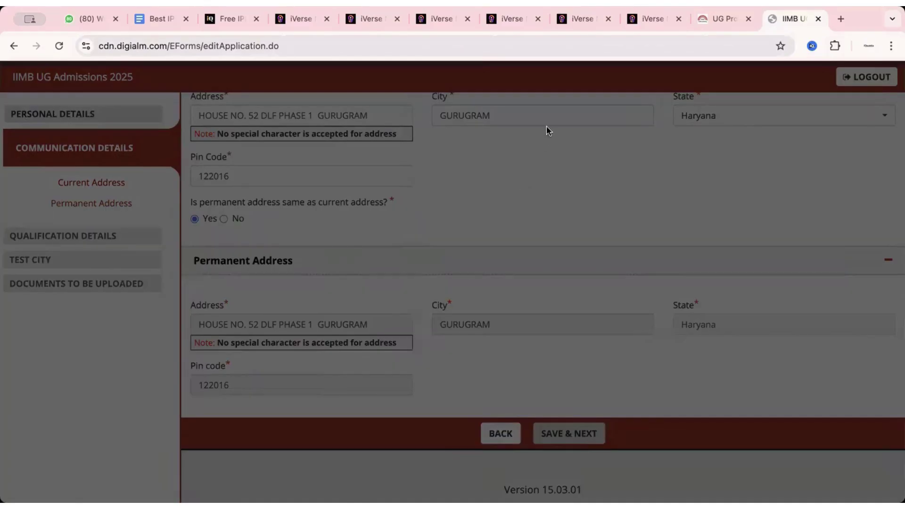
# Step: Enter the 10th Grade board as 'Central board of secondary education' and institute 'CBSE'
pyautogui.scroll(8, 352, 175)
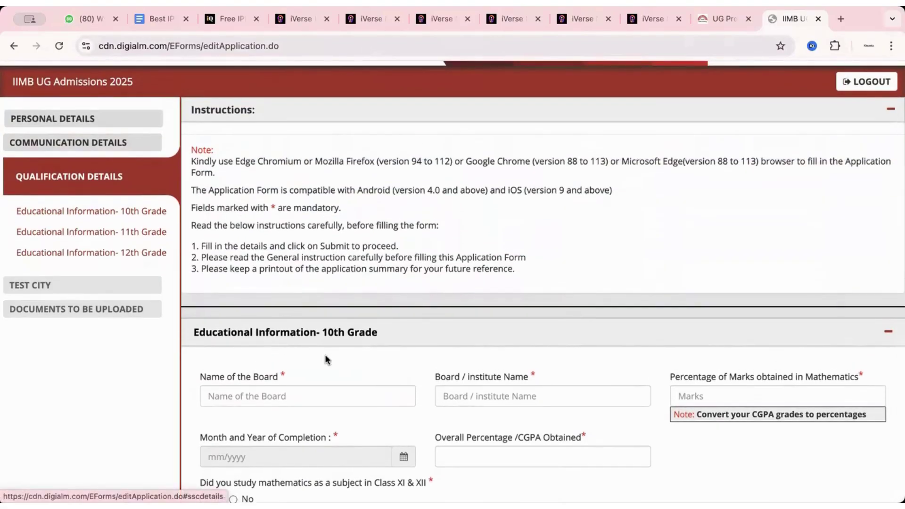
pyautogui.scroll(-3, 325, 359)
pyautogui.click(296, 322)
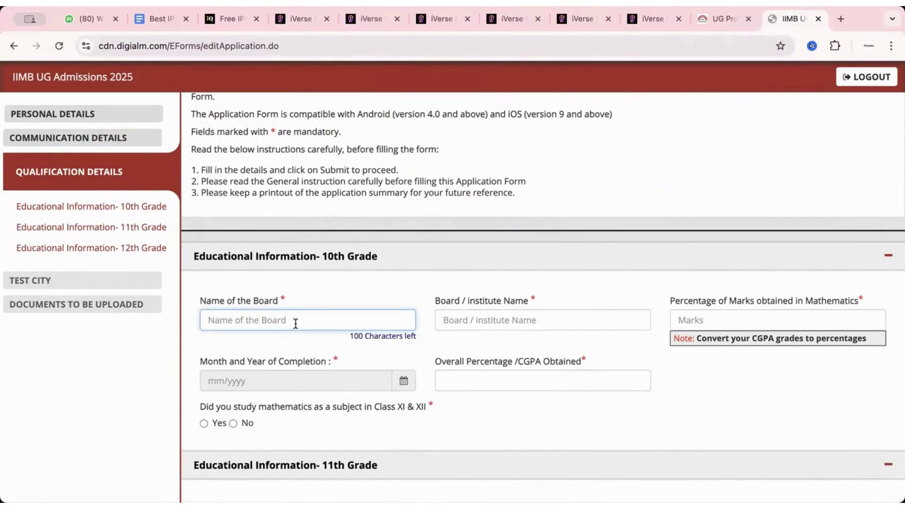
pyautogui.write('Central board of secondary education')
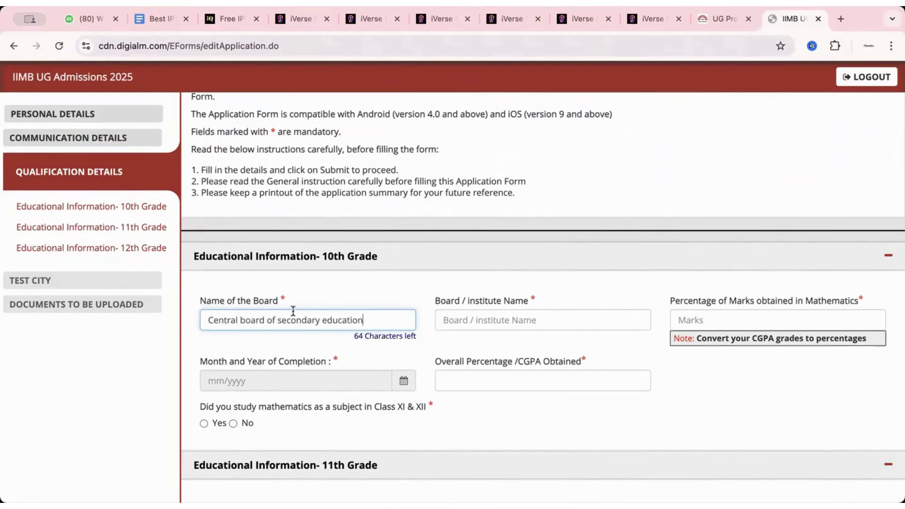
pyautogui.click(480, 321)
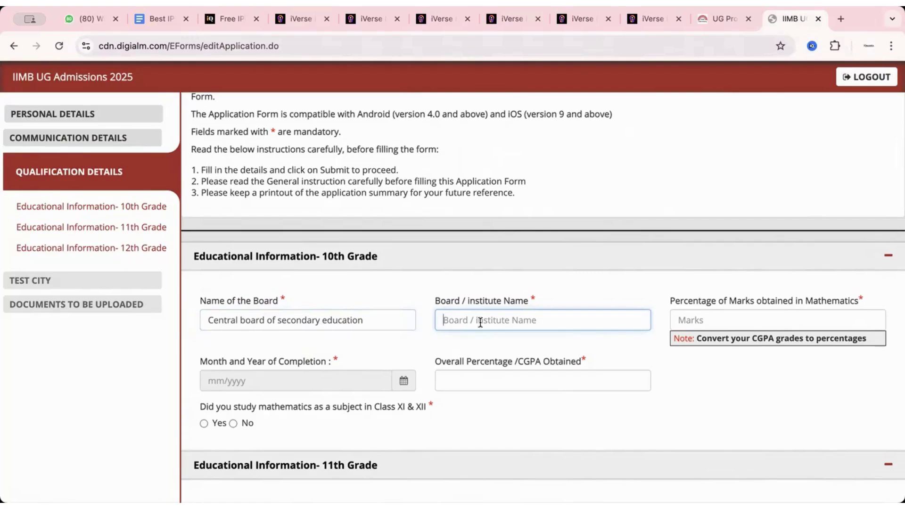
pyautogui.write('CBSE')
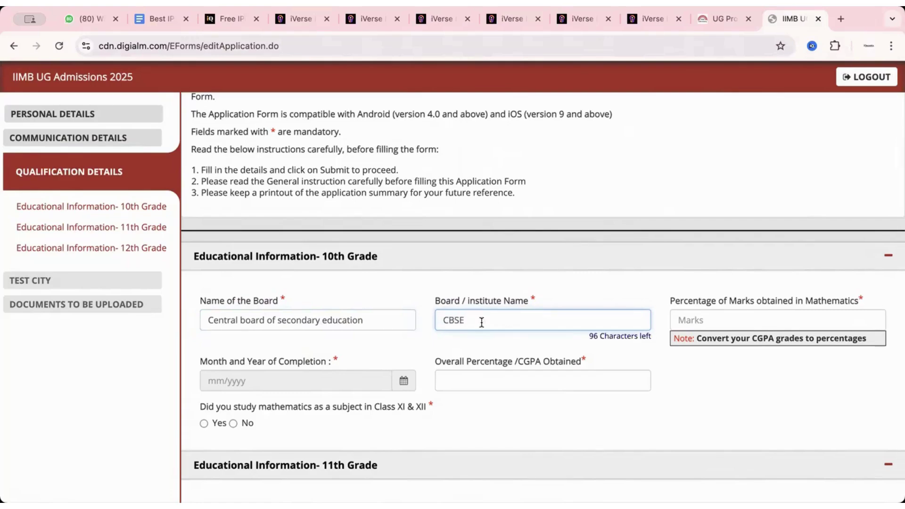
# Step: Enter 50 as the 10th Grade maths percentage and close the ineligibility alert
pyautogui.scroll(-1, 532, 335)
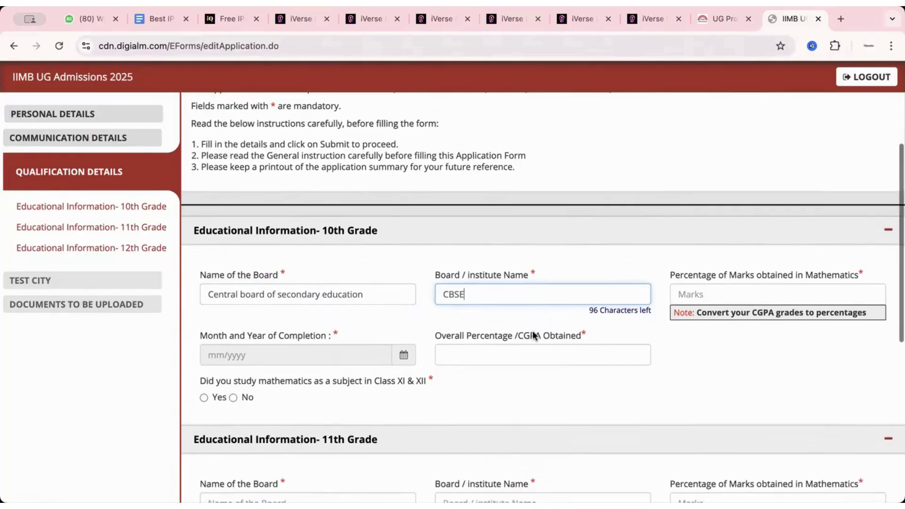
pyautogui.click(729, 292)
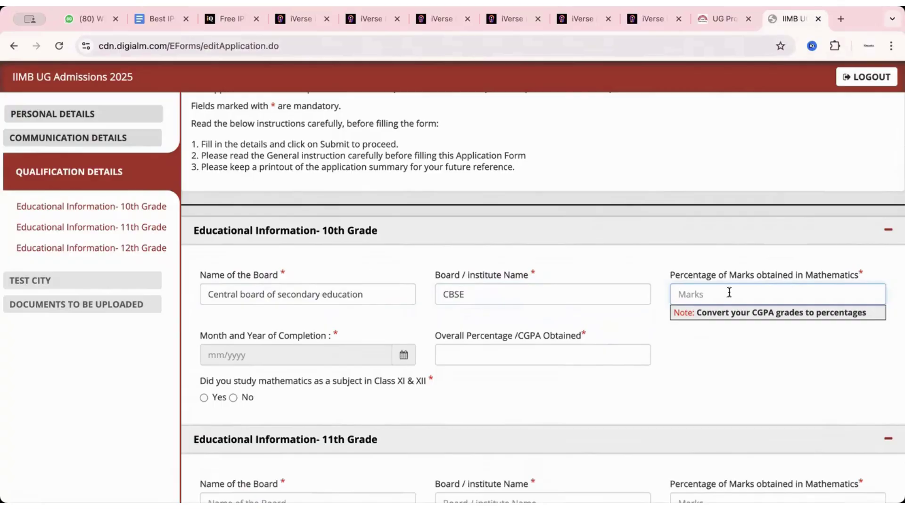
pyautogui.write('50')
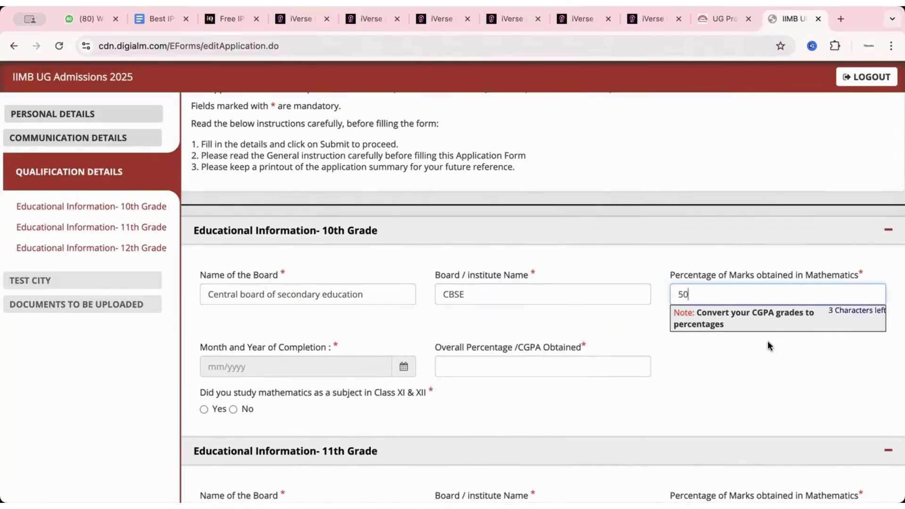
pyautogui.click(767, 340)
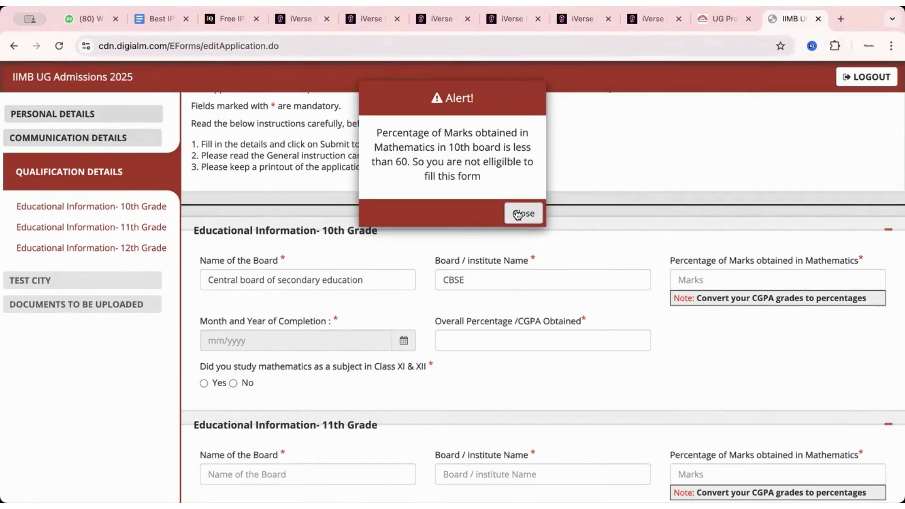
pyautogui.click(516, 214)
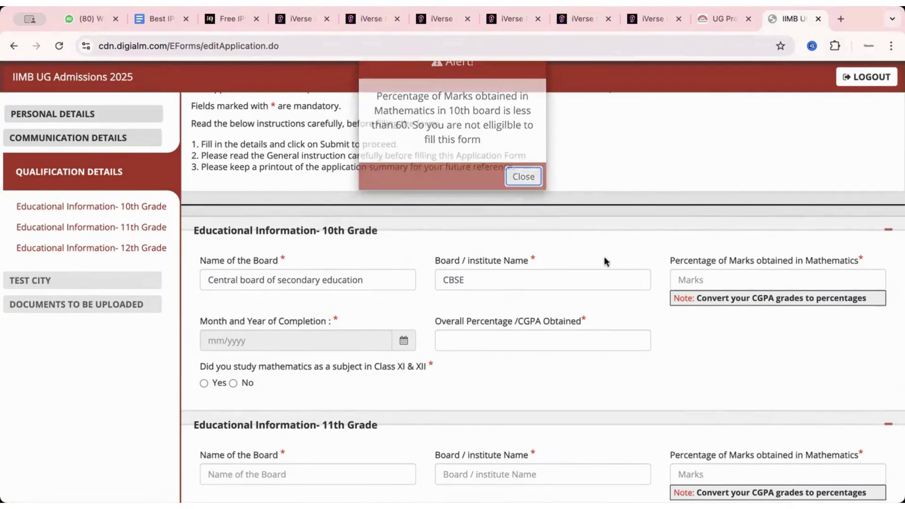
# Step: Set the 10th Grade maths percentage to 89 and completion date to 05/2023
pyautogui.click(706, 280)
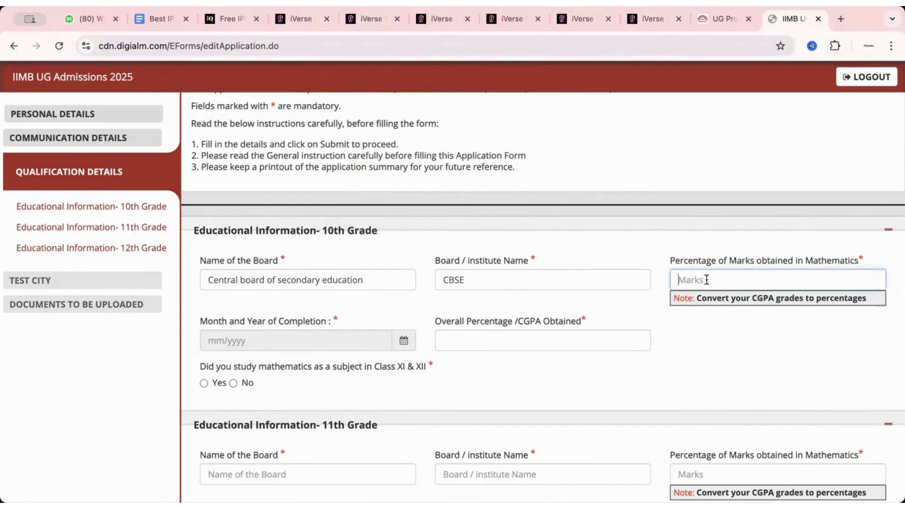
pyautogui.write('89')
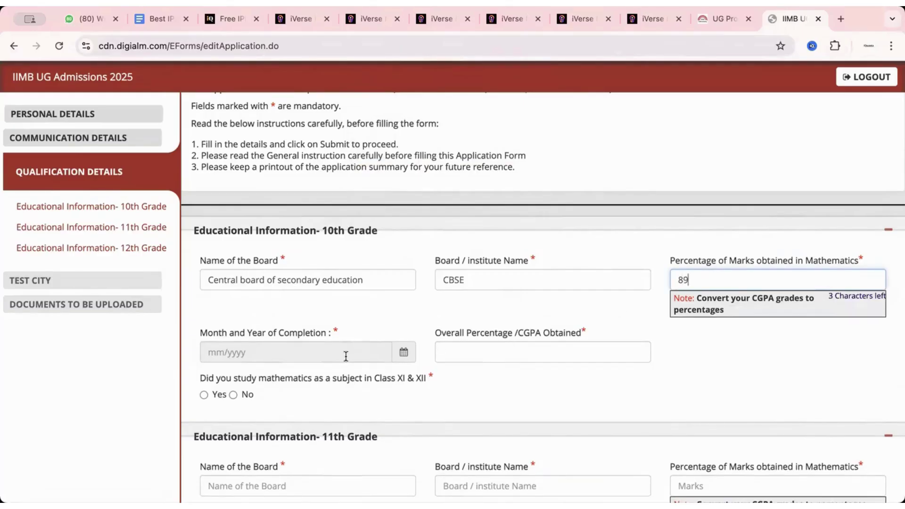
pyautogui.scroll(-1, 397, 353)
pyautogui.click(401, 353)
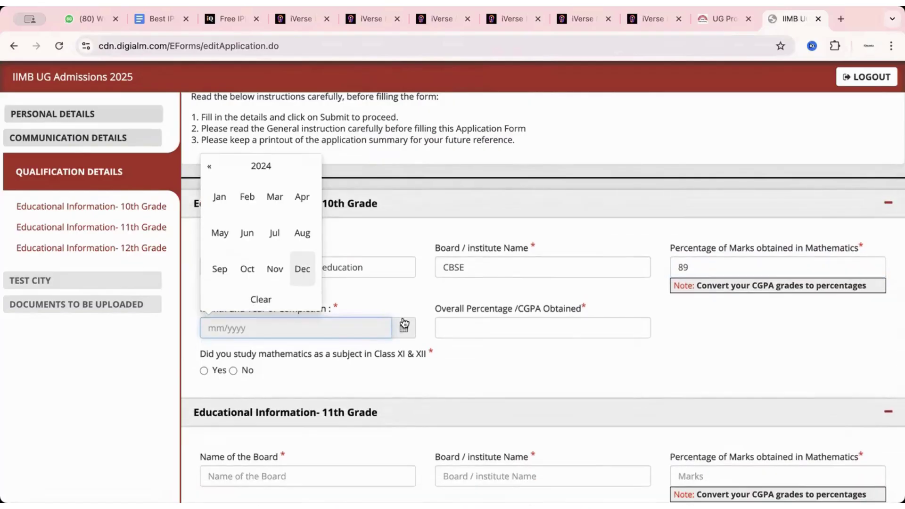
pyautogui.click(218, 169)
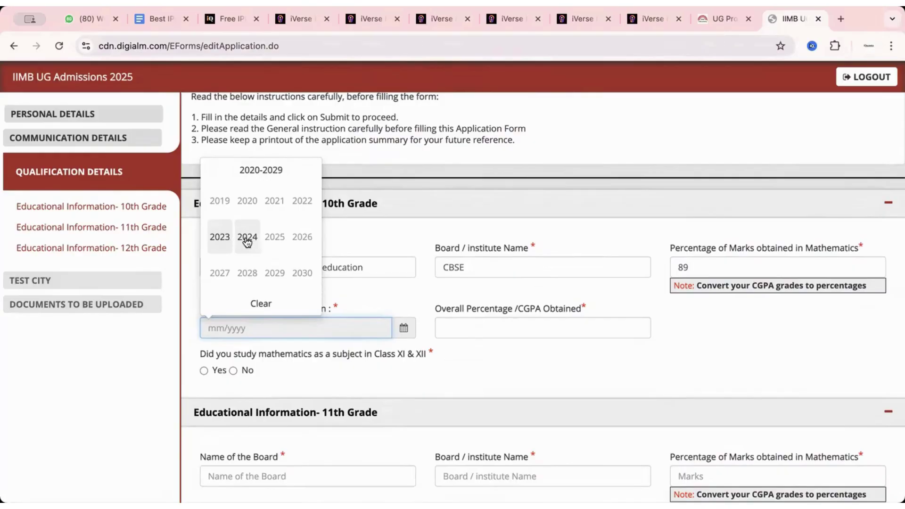
pyautogui.click(219, 237)
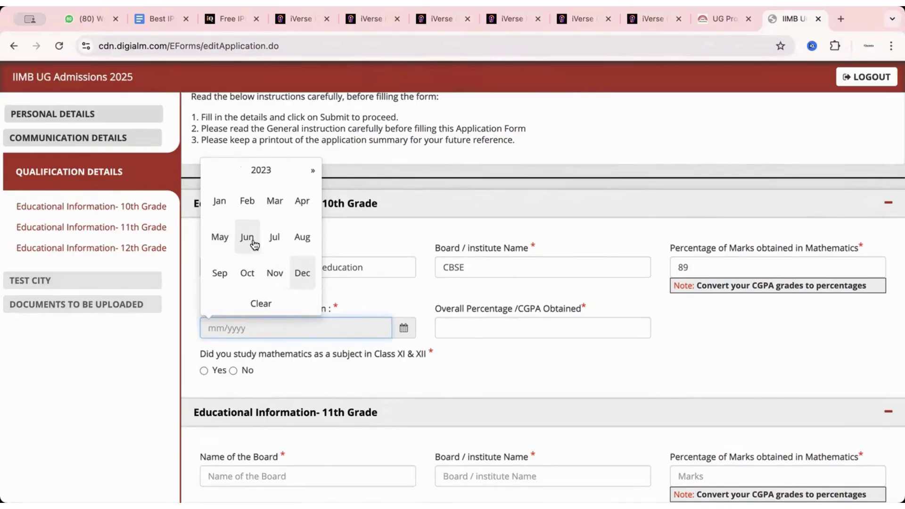
pyautogui.click(272, 236)
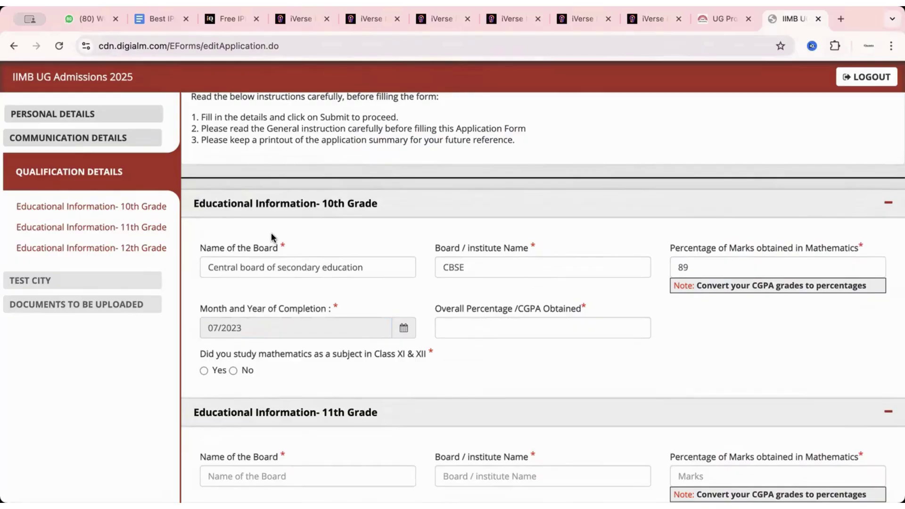
pyautogui.click(404, 332)
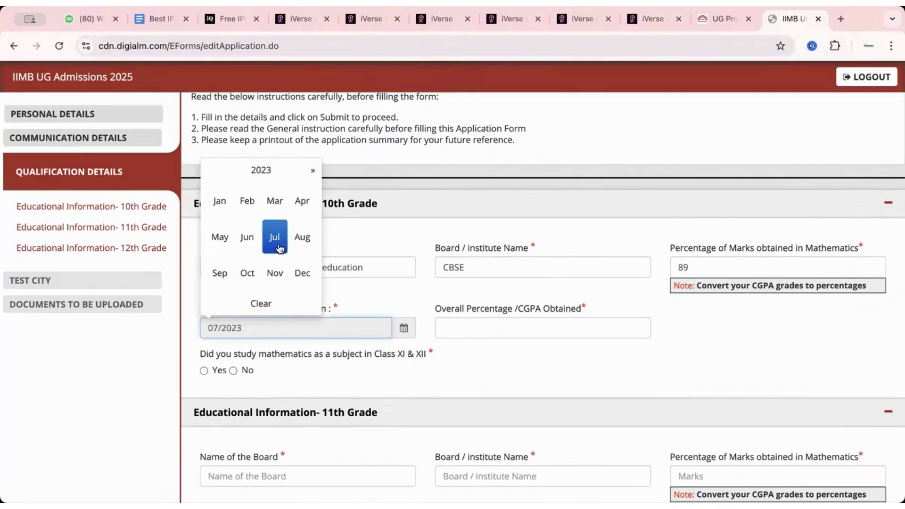
pyautogui.click(222, 237)
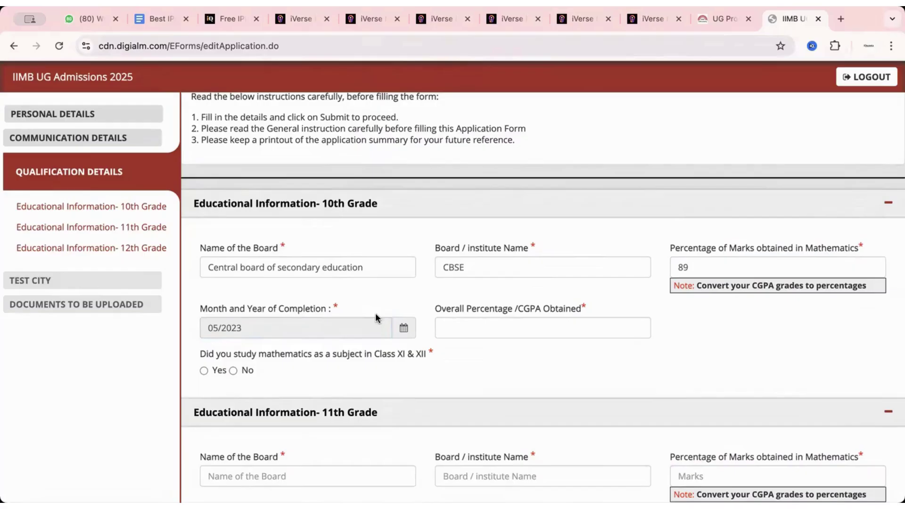
# Step: Enter overall percentage 98.4 and answer Yes to studying mathematics in XI & XII
pyautogui.click(471, 327)
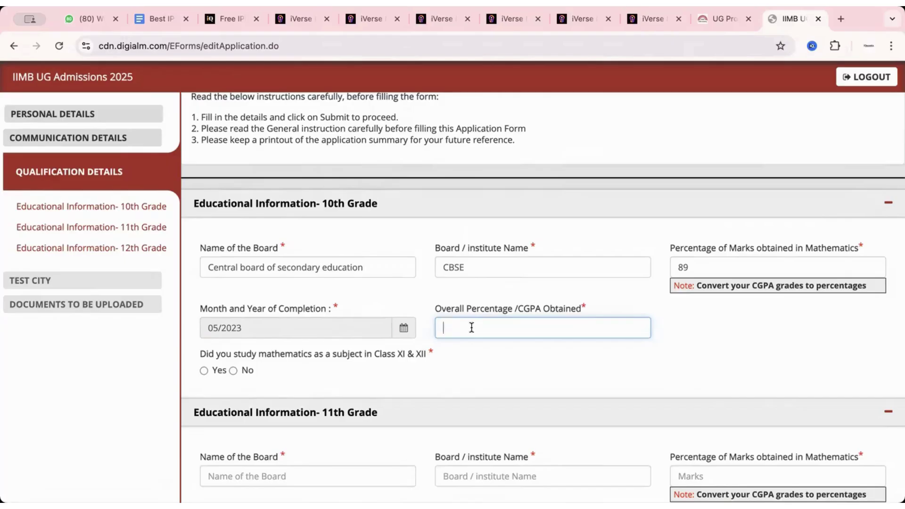
pyautogui.write('98.4')
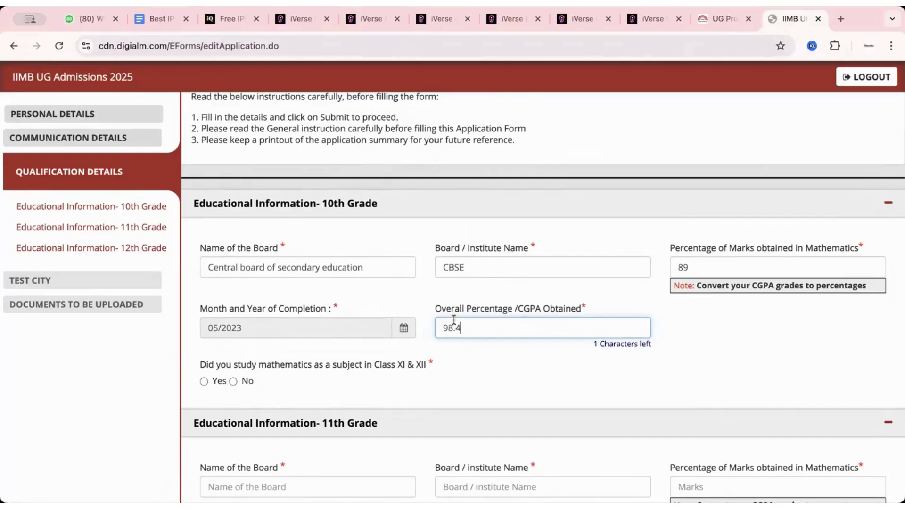
pyautogui.scroll(-3, 486, 355)
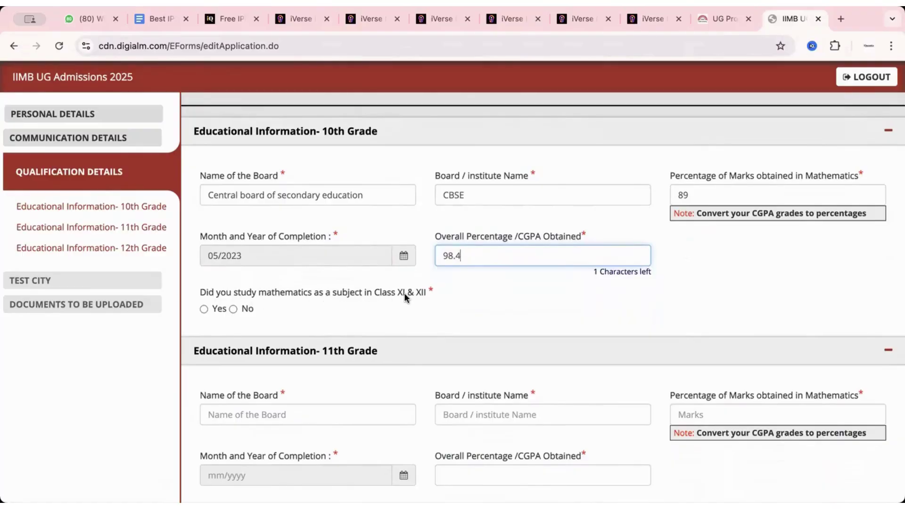
pyautogui.click(241, 313)
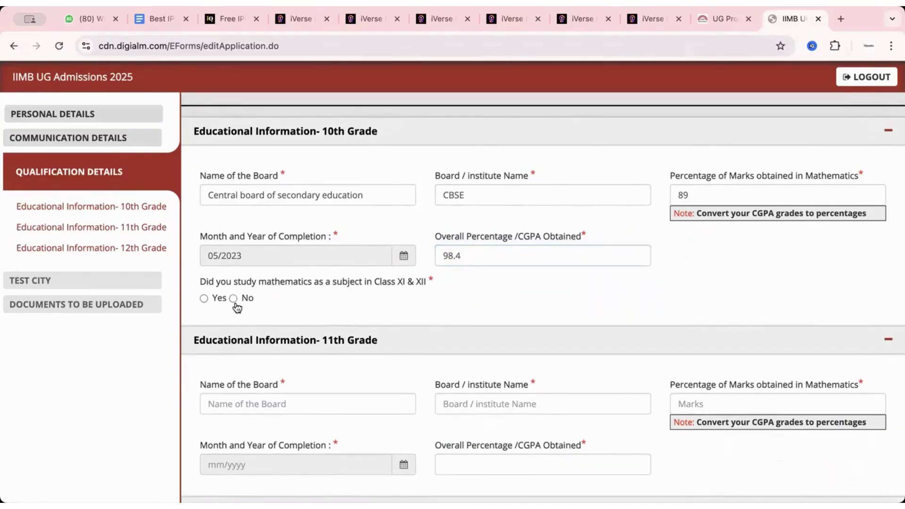
pyautogui.click(234, 295)
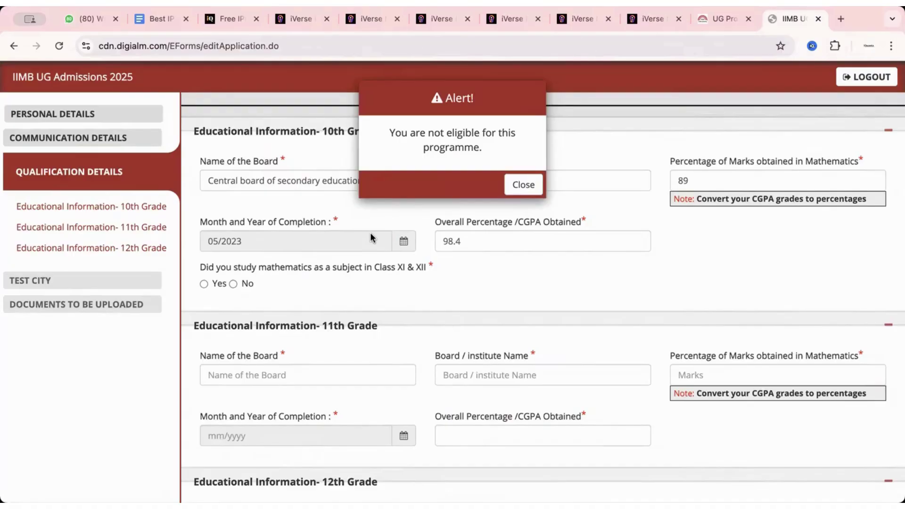
pyautogui.click(522, 184)
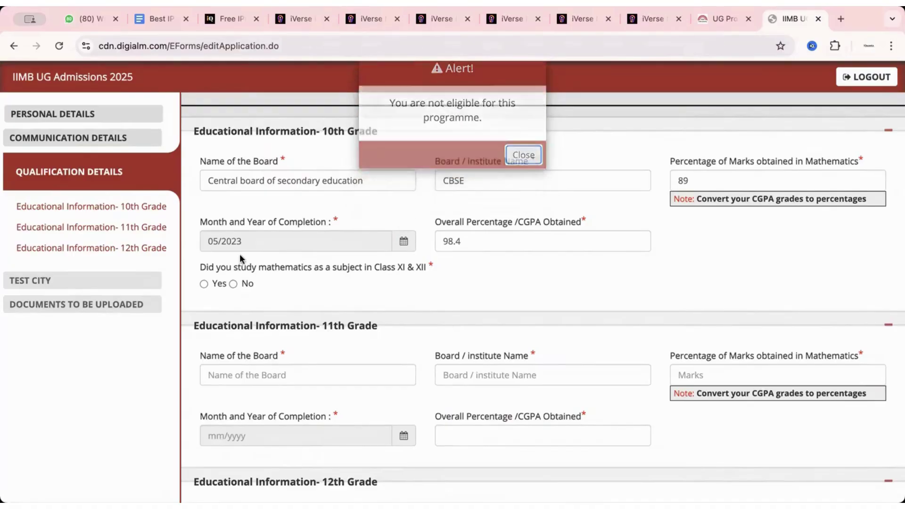
pyautogui.click(213, 285)
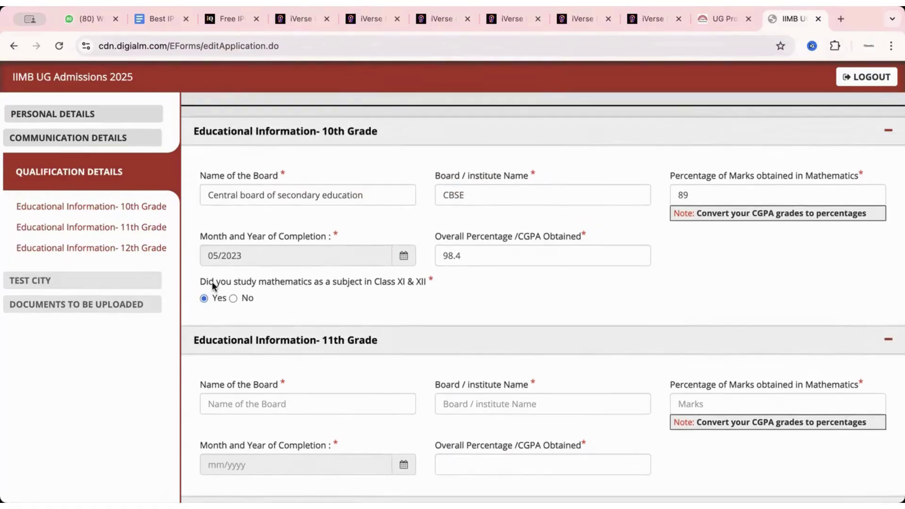
pyautogui.scroll(-3, 304, 357)
# Step: Enter CBSE as the 11th Grade board and institute, with maths percentage 82
pyautogui.click(292, 290)
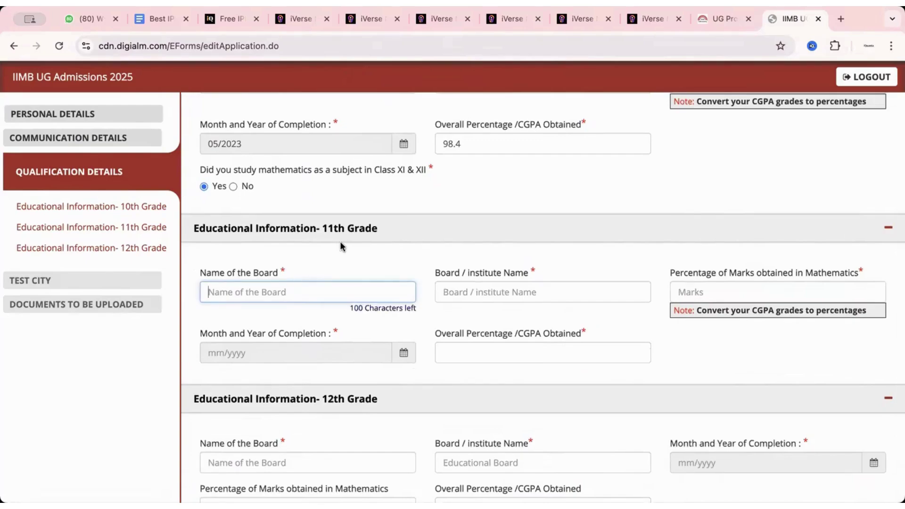
pyautogui.write('CBSE')
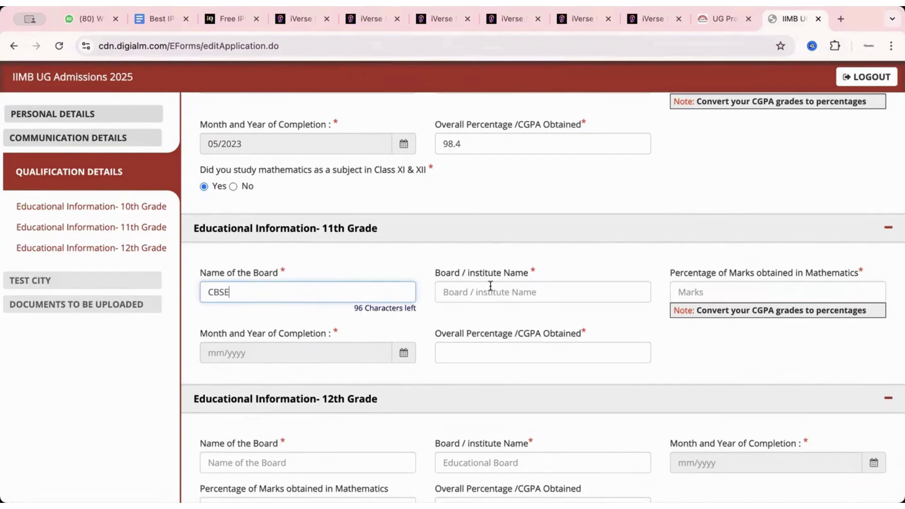
pyautogui.click(489, 289)
pyautogui.write('CBSE')
pyautogui.press('Tab')
pyautogui.write('82')
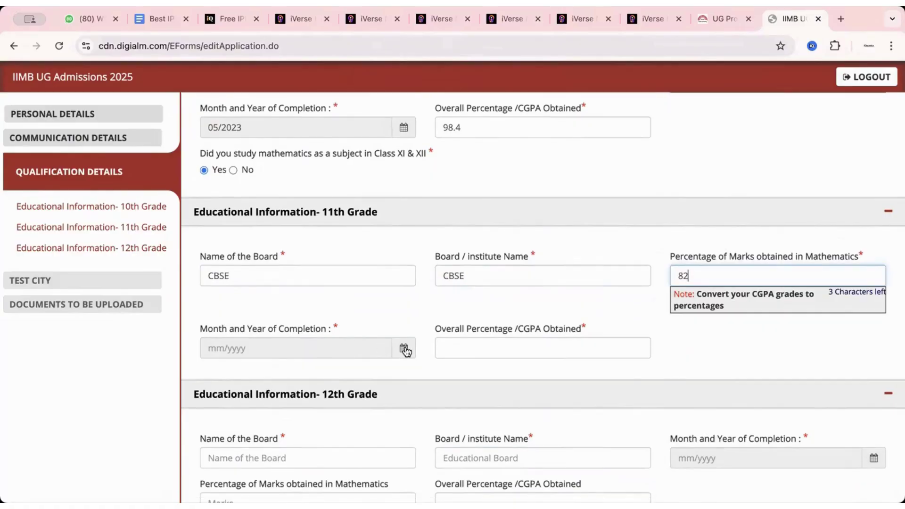
# Step: Set the 11th Grade completion to 04/2024 and clear the maths percentage
pyautogui.click(402, 348)
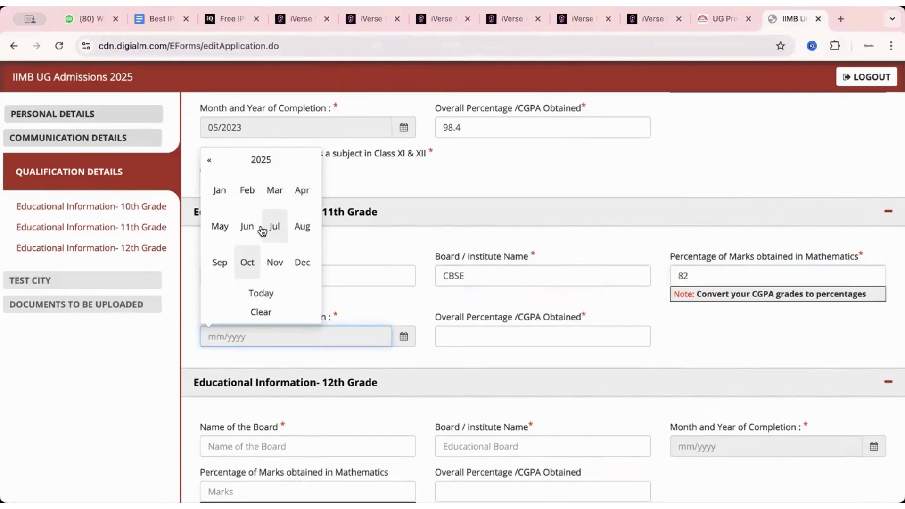
pyautogui.click(299, 191)
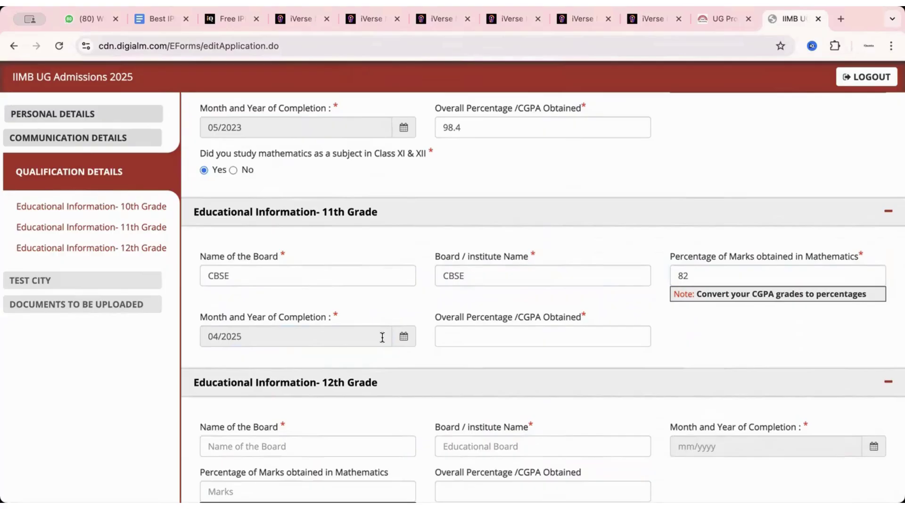
pyautogui.scroll(1, 402, 341)
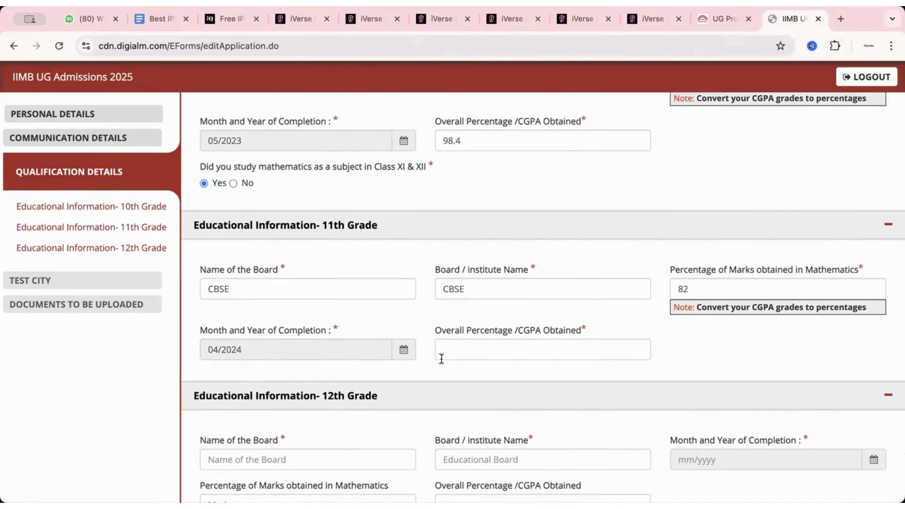
pyautogui.click(463, 347)
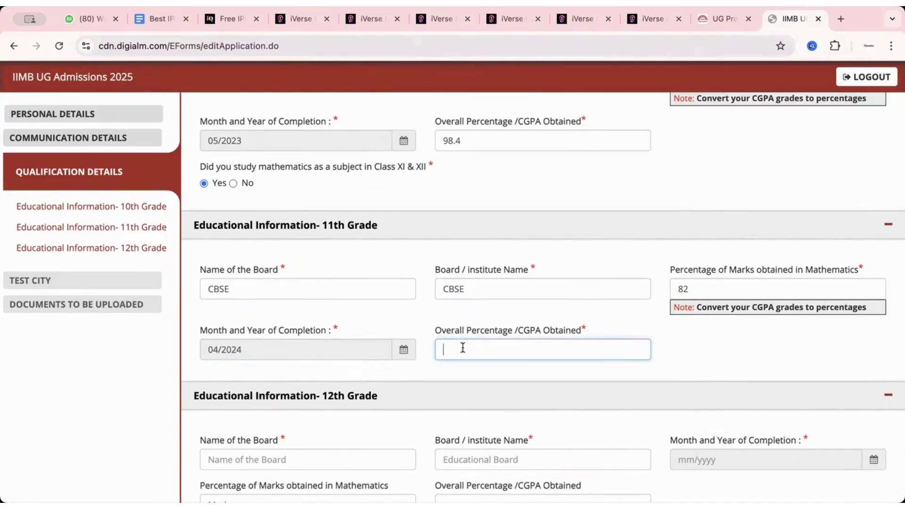
pyautogui.click(719, 291)
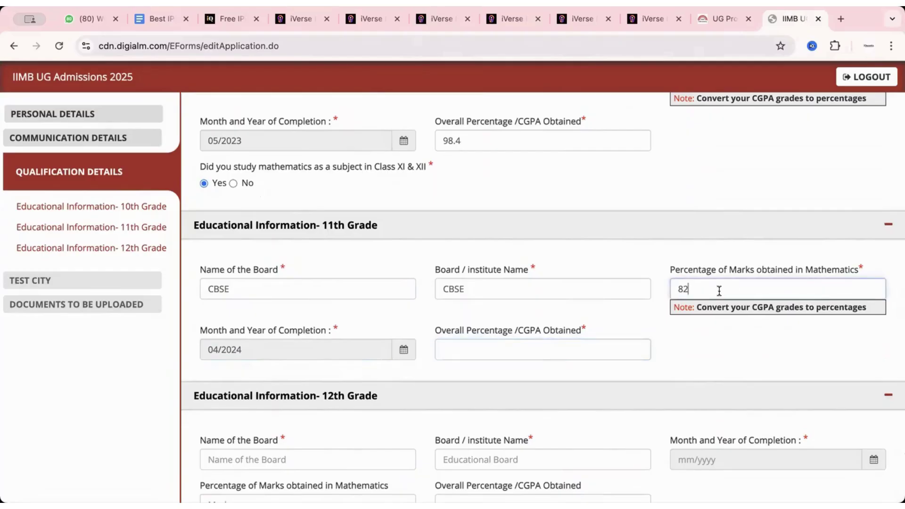
pyautogui.press('BackSpace')
pyautogui.press('BackSpace')
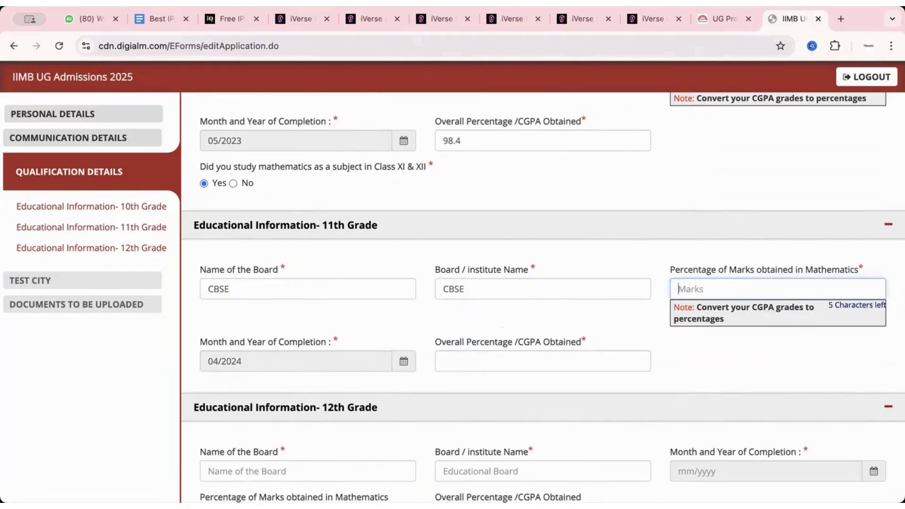
# Step: Enter 45 as the 11th Grade maths percentage and dismiss the below-60 warning
pyautogui.write('45')
pyautogui.click(662, 310)
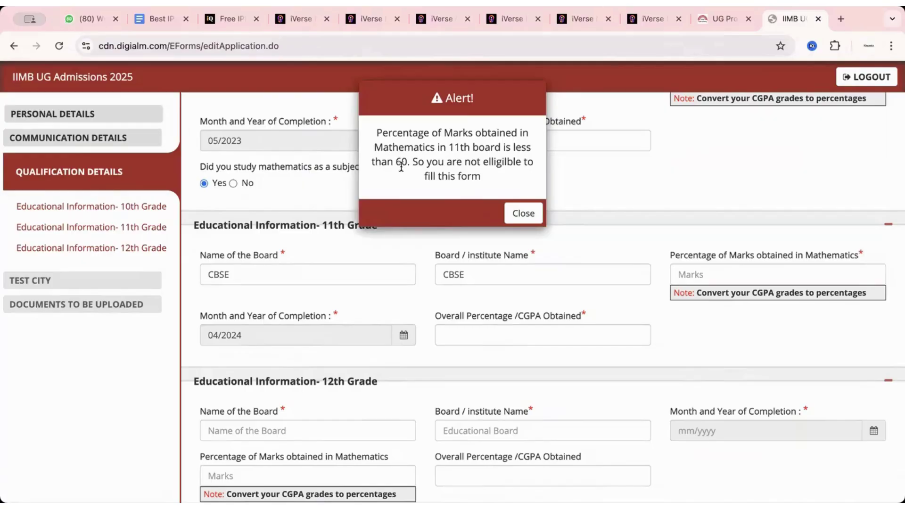
pyautogui.click(515, 216)
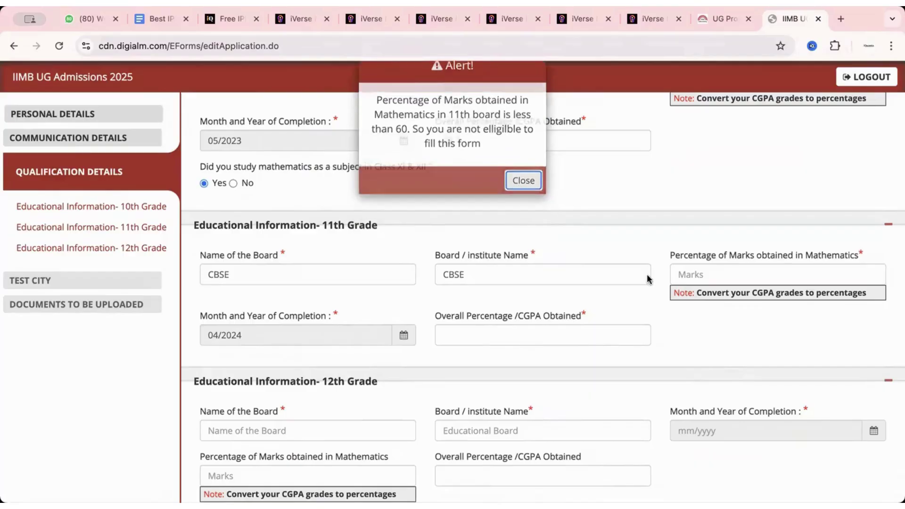
# Step: Set the 11th Grade maths and overall percentages both to 82
pyautogui.click(709, 275)
pyautogui.write('82')
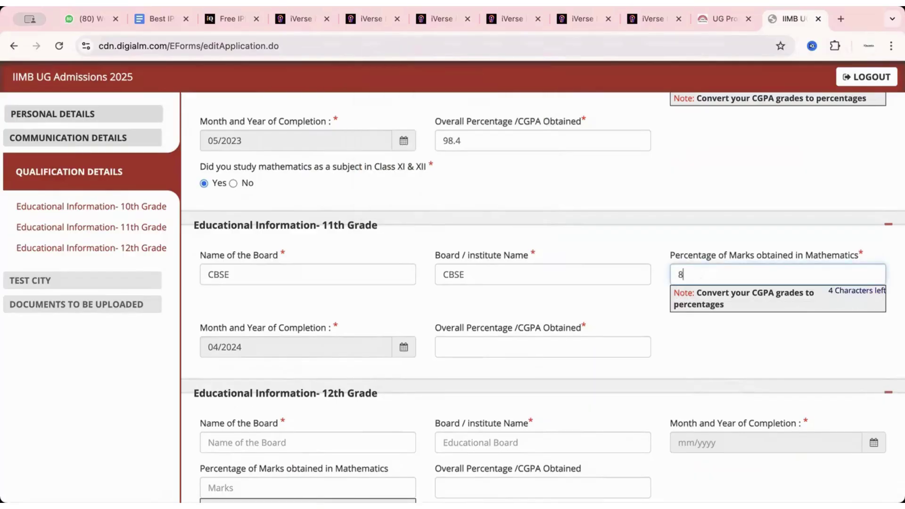
pyautogui.click(452, 347)
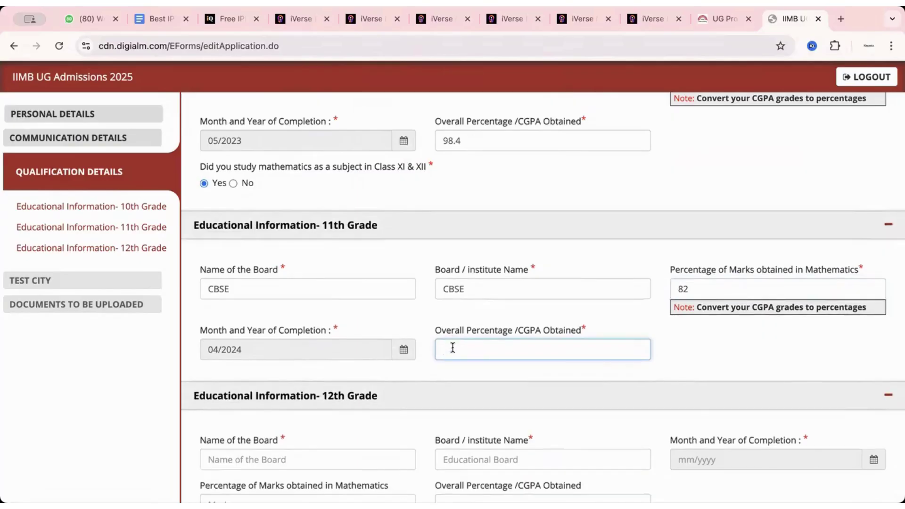
pyautogui.write('82')
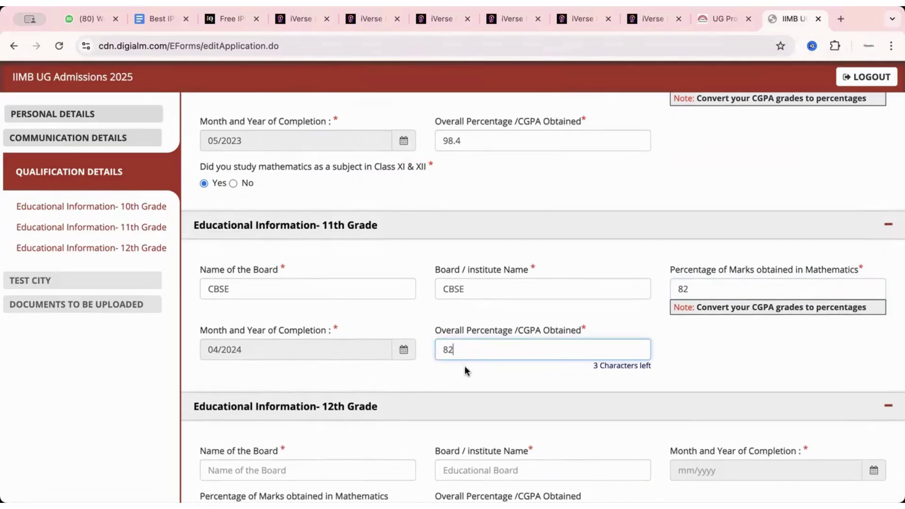
pyautogui.scroll(-3, 465, 366)
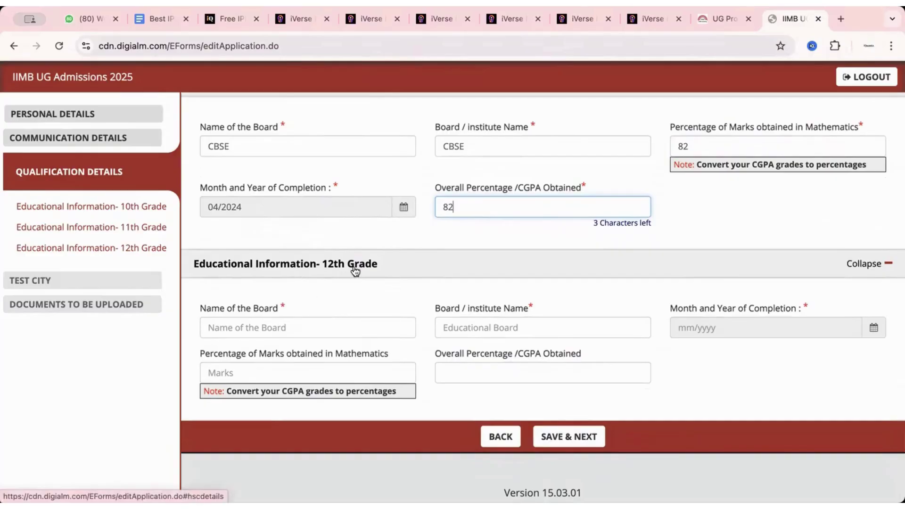
# Step: Enter CBSE as the 12th Grade board and institute, with completion 05/2026
pyautogui.click(311, 325)
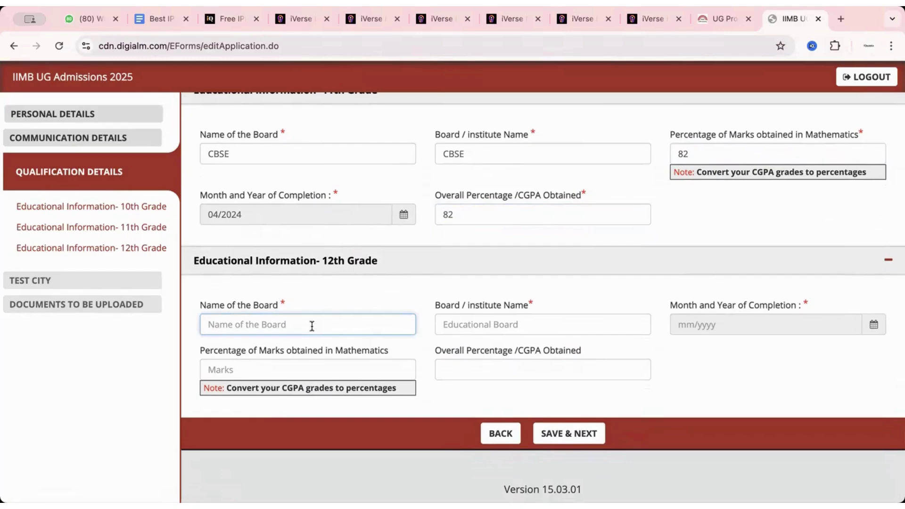
pyautogui.write('CBSE')
pyautogui.click(479, 324)
pyautogui.write('CBSE')
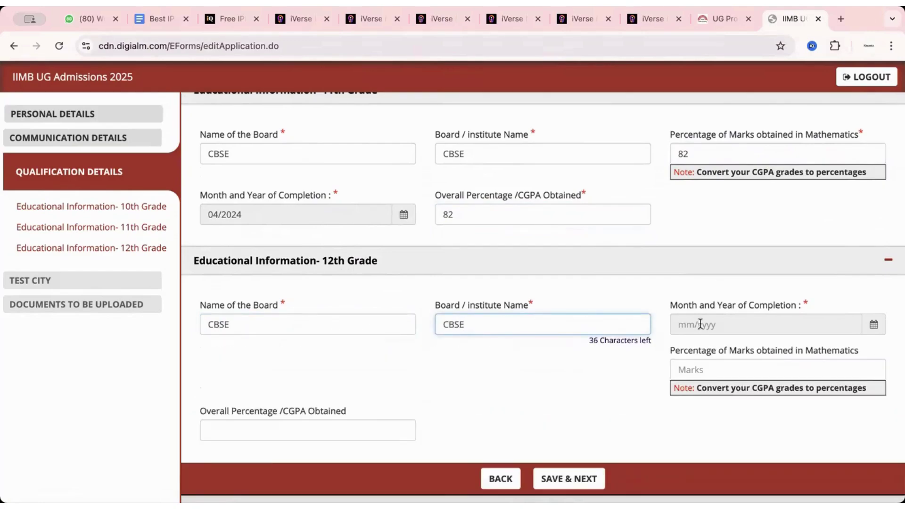
pyautogui.click(873, 325)
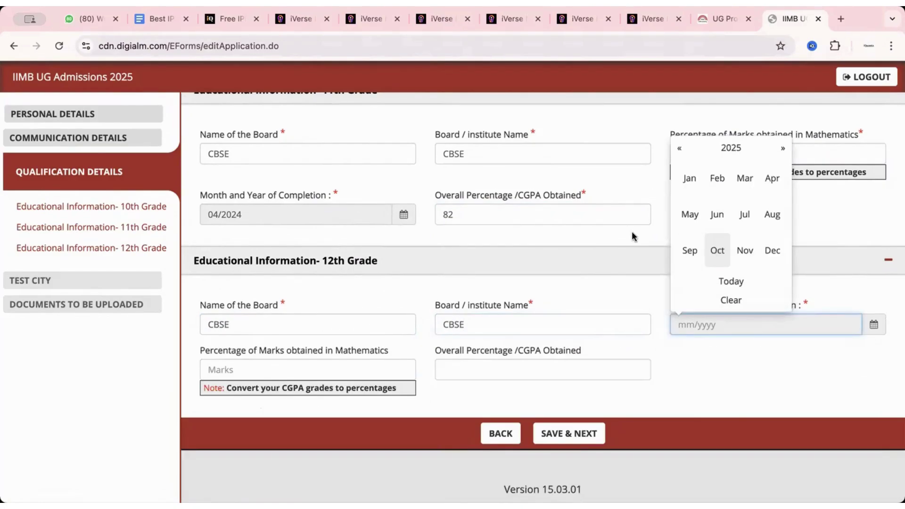
pyautogui.click(775, 154)
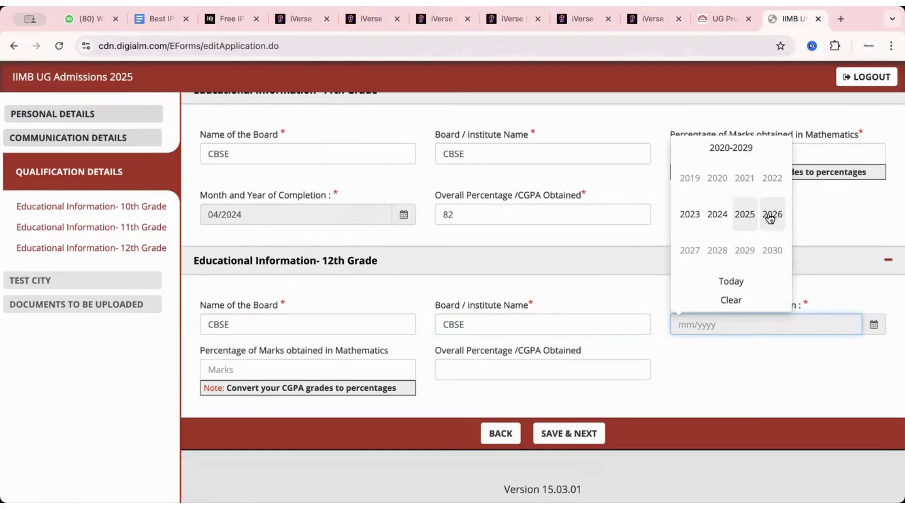
pyautogui.click(771, 216)
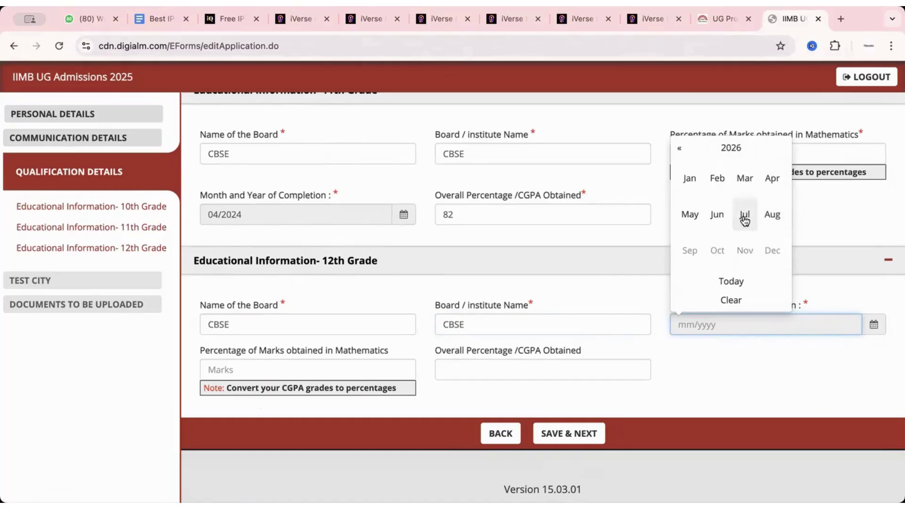
pyautogui.click(688, 214)
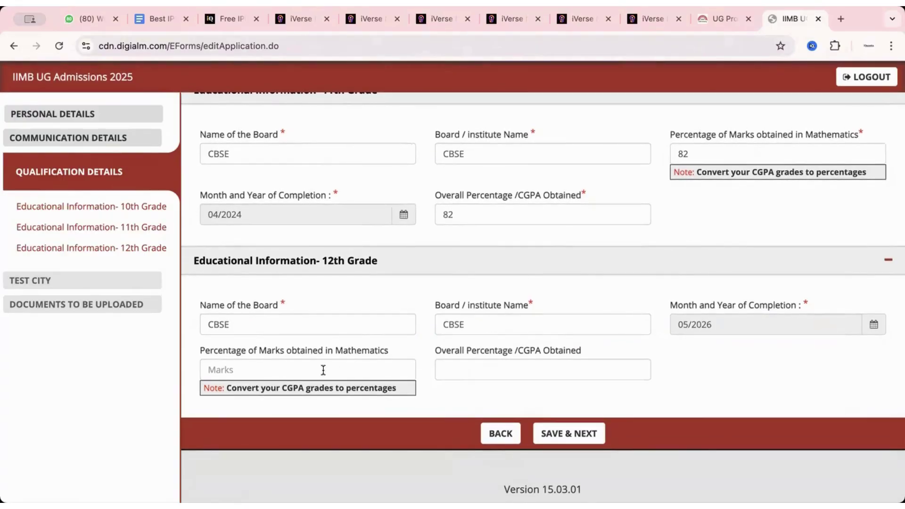
# Step: Leave the 12th Grade maths and overall percentage fields blank
pyautogui.click(323, 370)
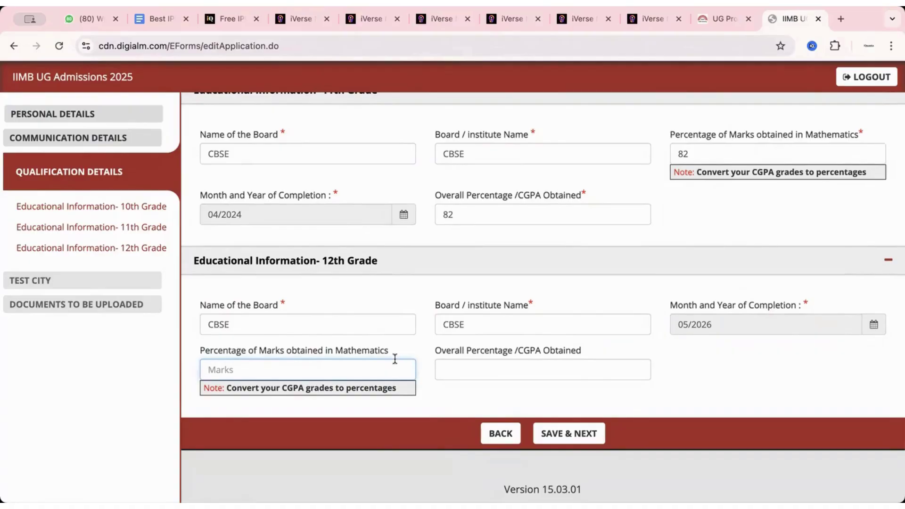
pyautogui.click(465, 370)
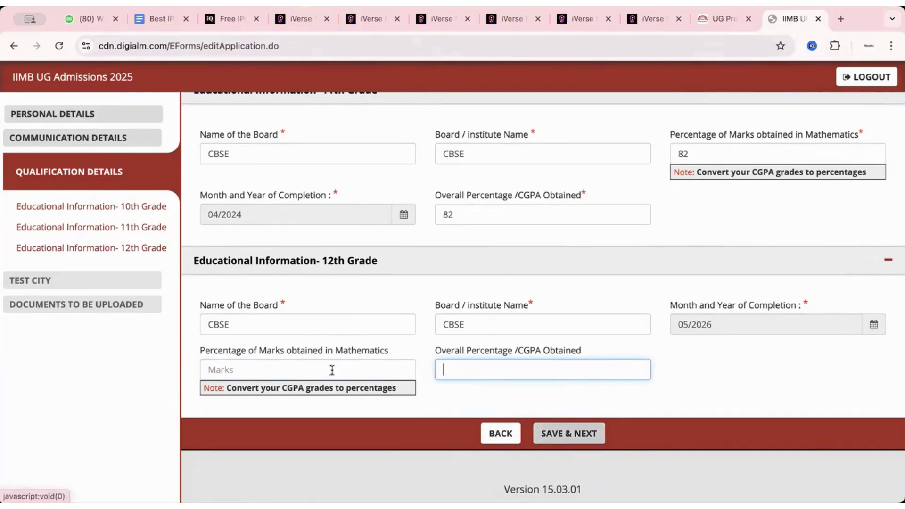
pyautogui.scroll(2, 326, 363)
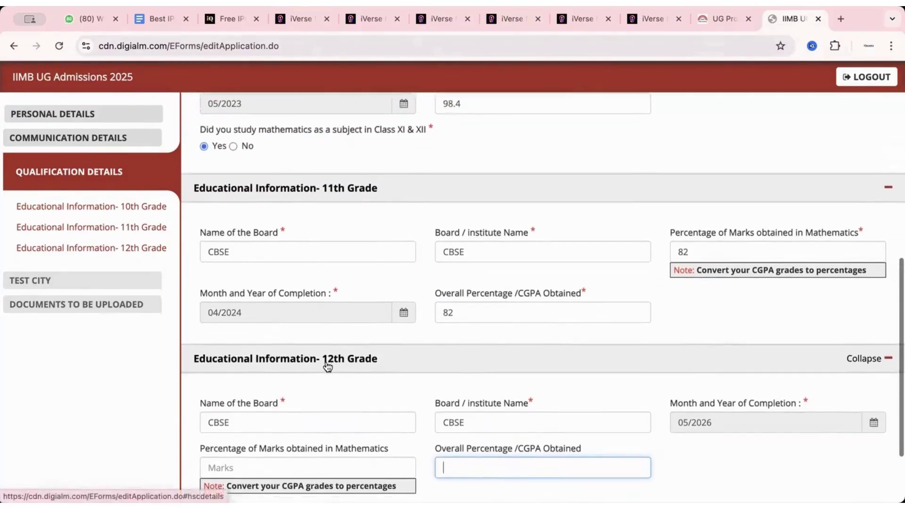
pyautogui.scroll(-2, 326, 363)
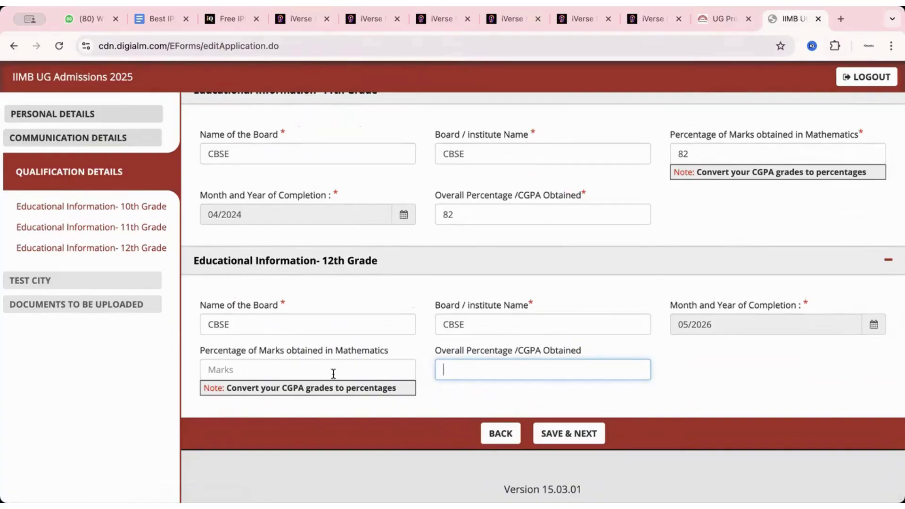
pyautogui.scroll(10, 334, 373)
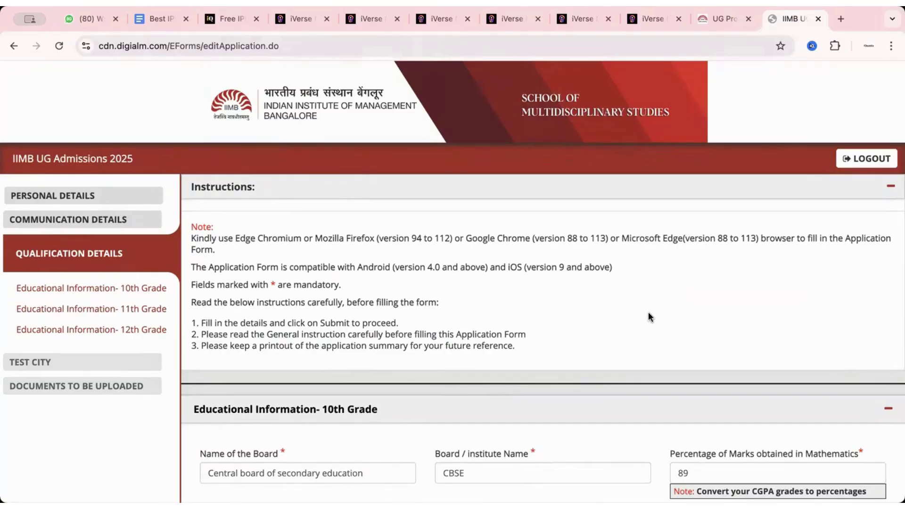
pyautogui.scroll(-10, 335, 350)
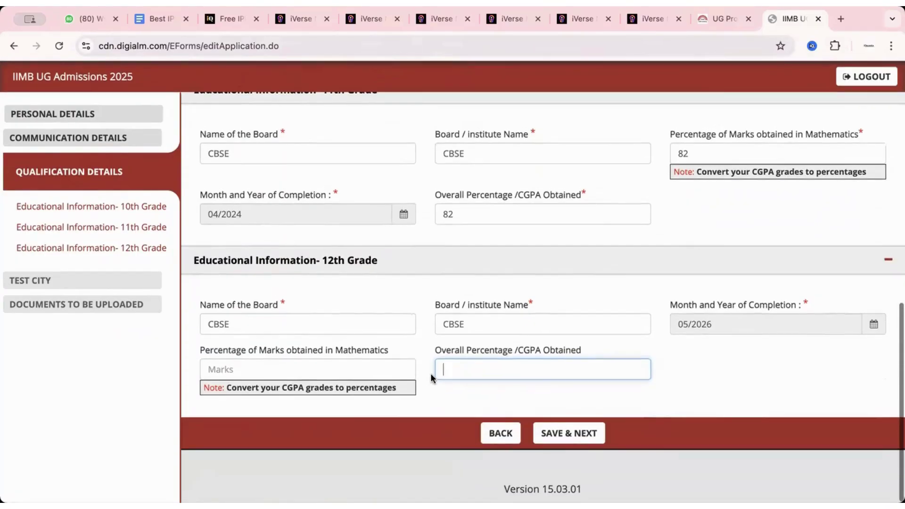
pyautogui.click(336, 386)
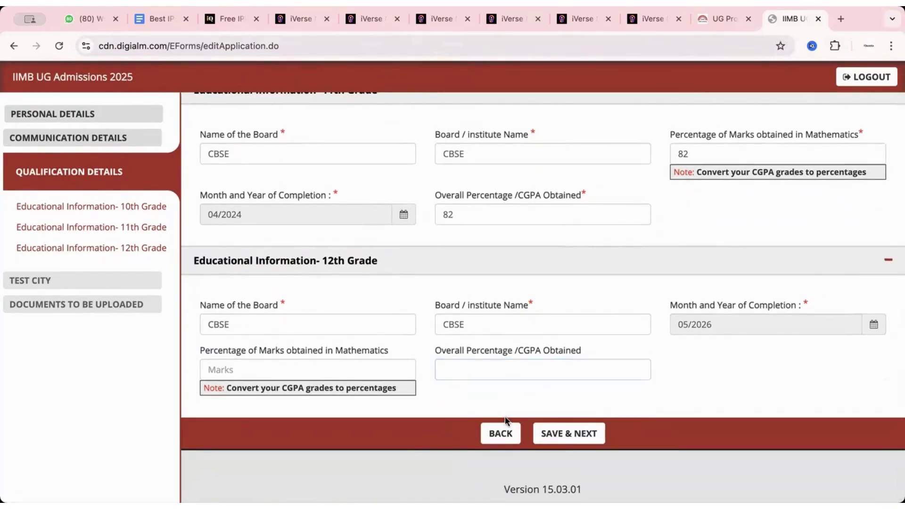
# Step: Save qualifications, choose test cities Delhi NCR, Roorkee and Chennai, and save
pyautogui.click(549, 432)
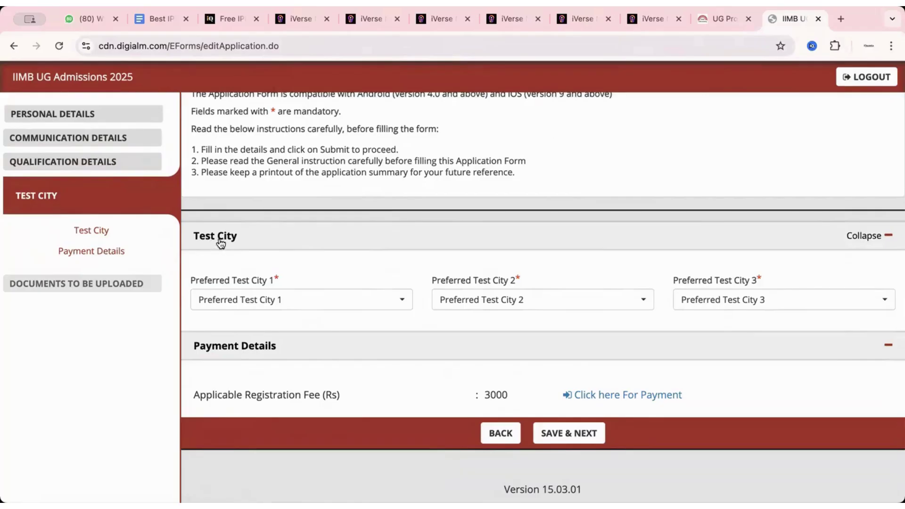
pyautogui.click(263, 299)
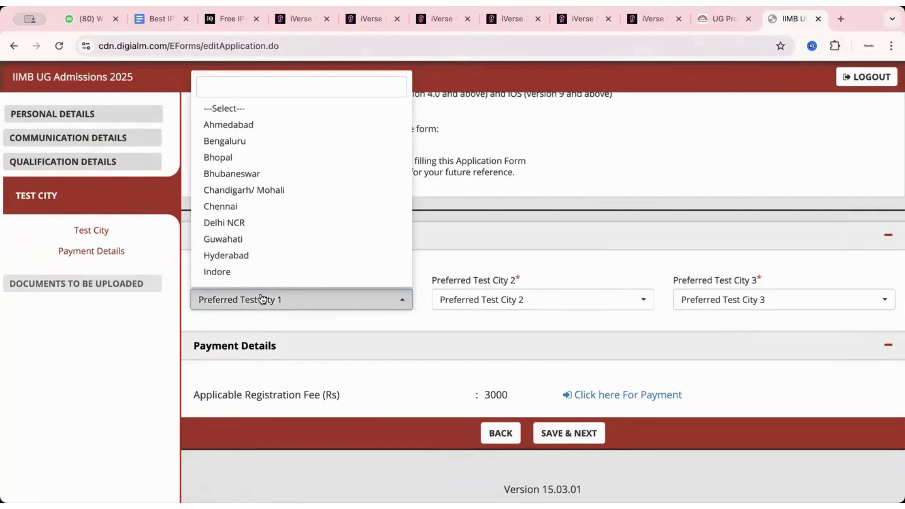
pyautogui.click(238, 225)
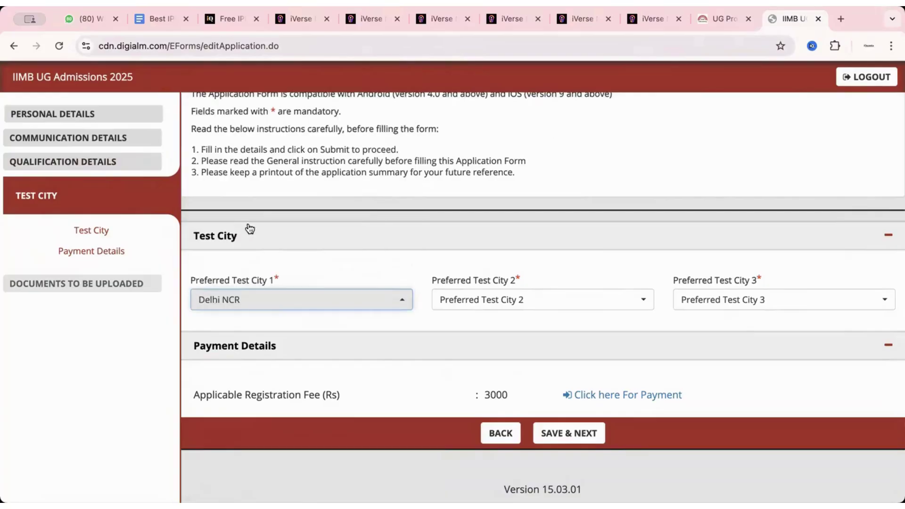
pyautogui.click(456, 297)
pyautogui.scroll(-10, 472, 233)
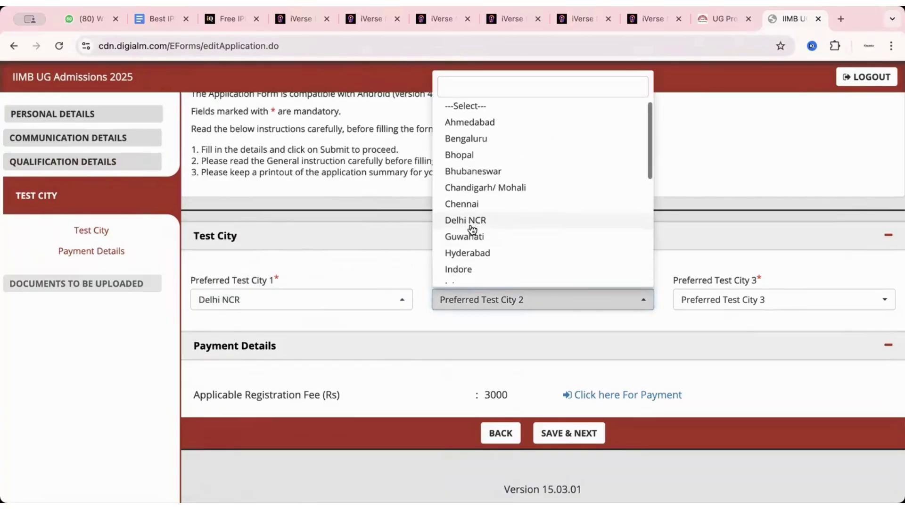
pyautogui.click(471, 226)
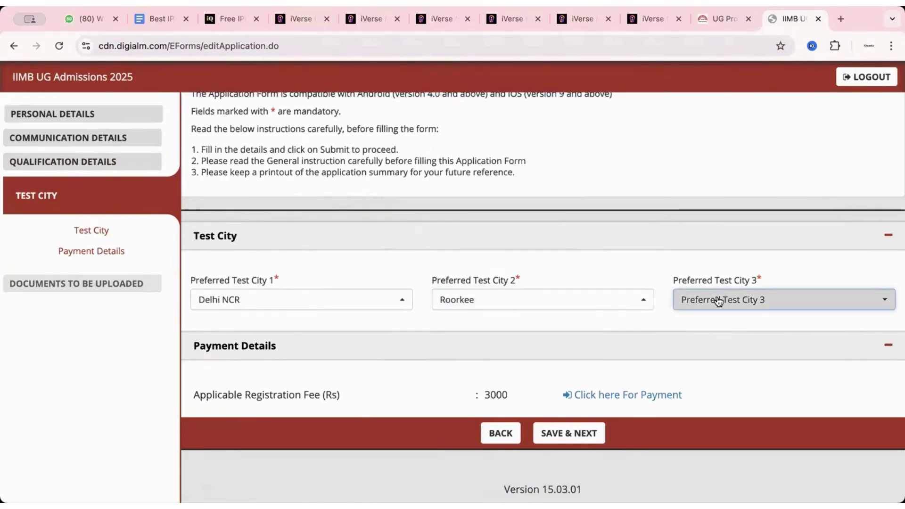
pyautogui.click(717, 299)
pyautogui.click(704, 205)
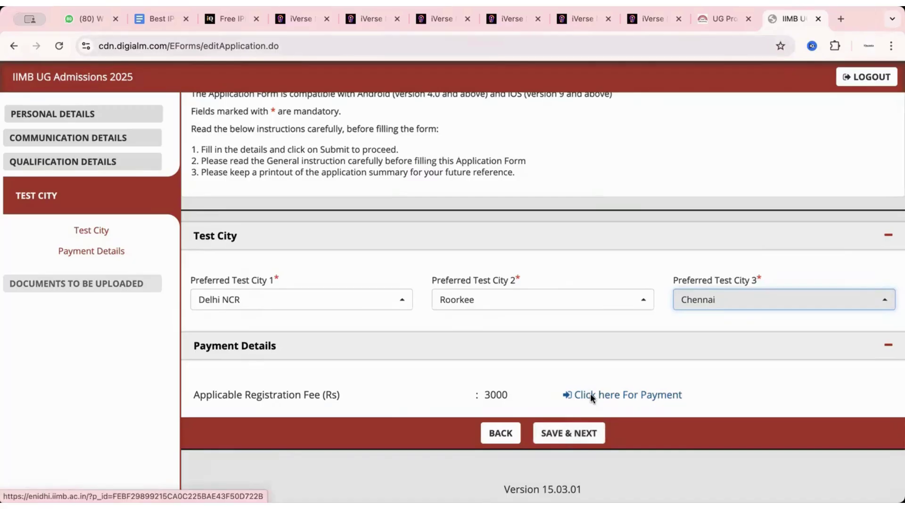
pyautogui.click(574, 432)
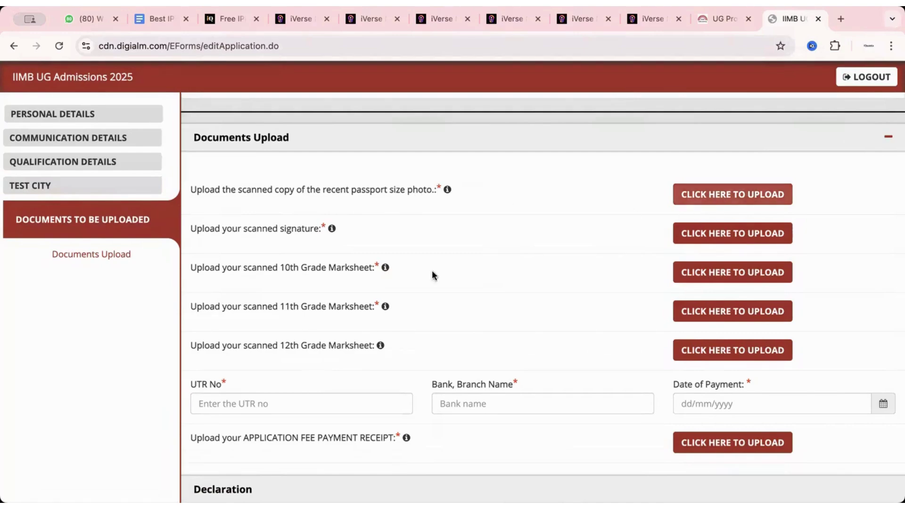
pyautogui.scroll(-1, 408, 291)
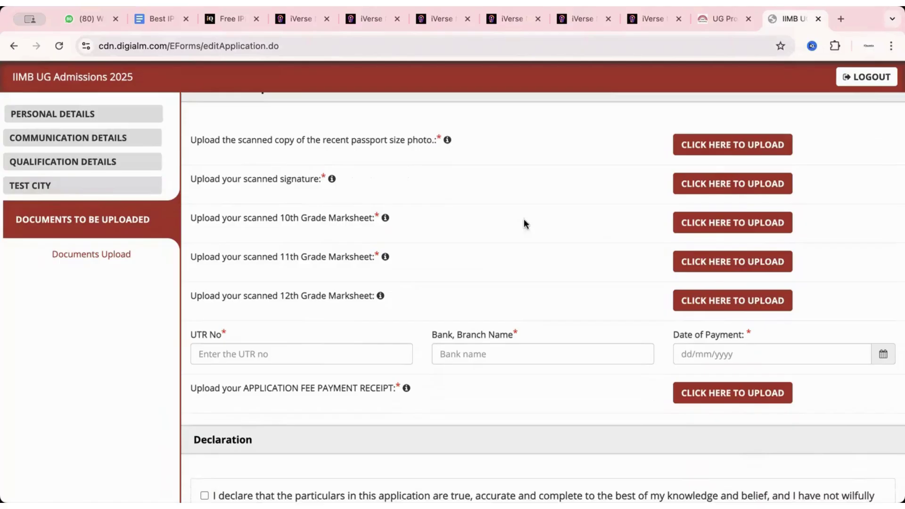
pyautogui.moveTo(384, 217)
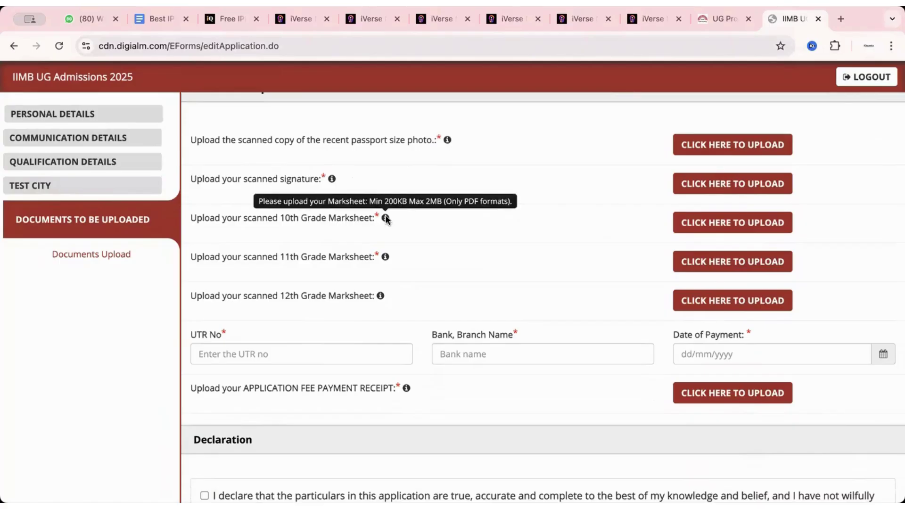
pyautogui.moveTo(447, 140)
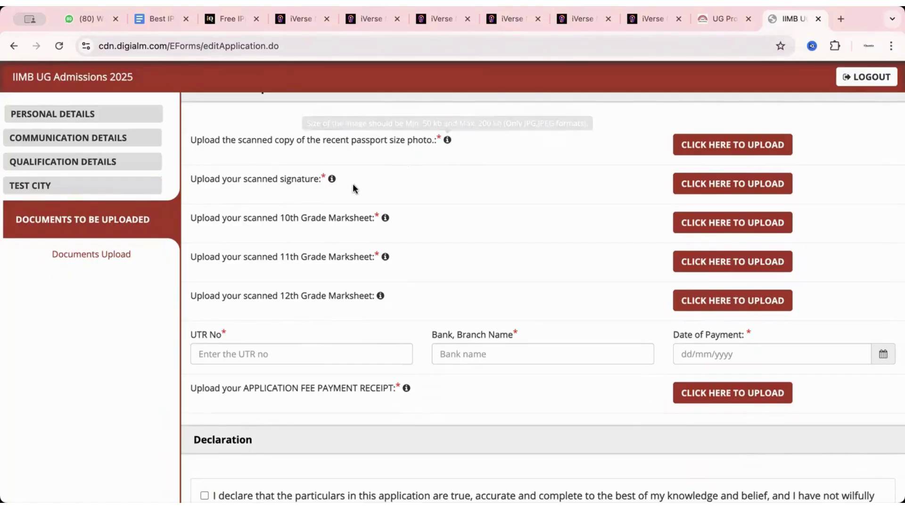
pyautogui.moveTo(332, 179)
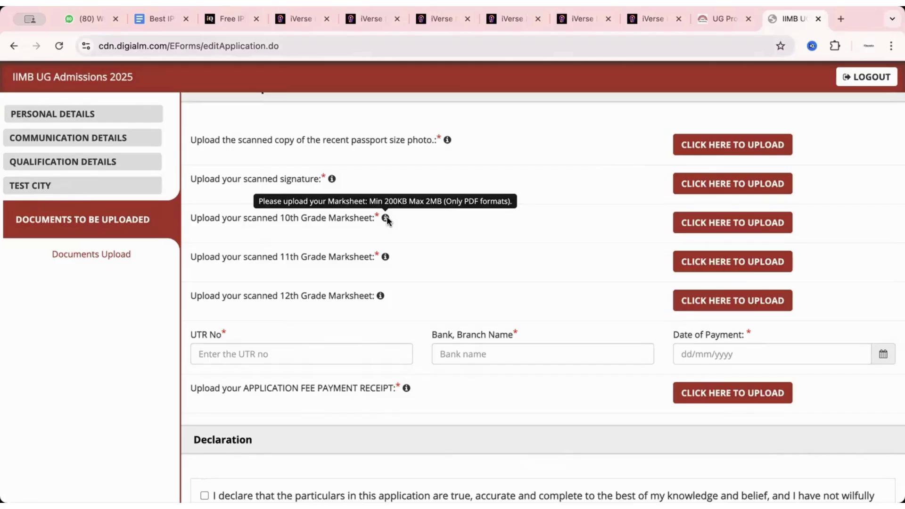
pyautogui.moveTo(385, 257)
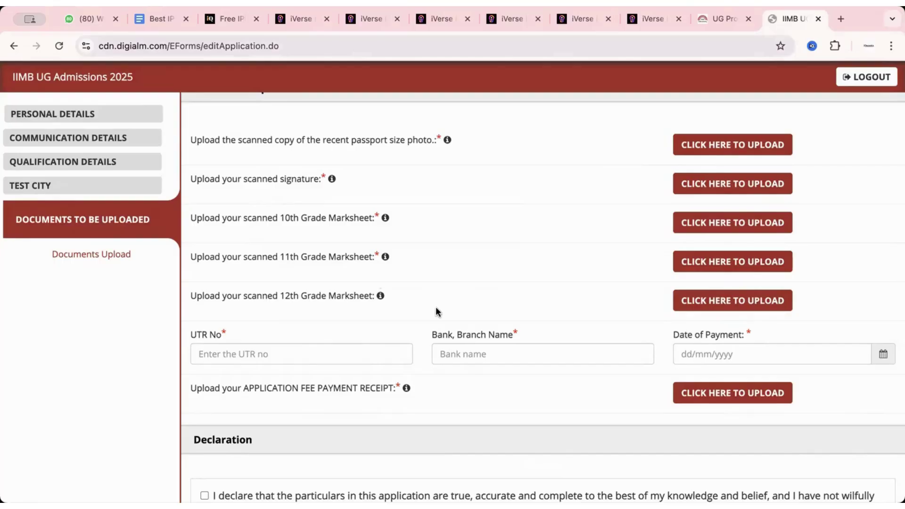
# Step: Visit the UTR No and Bank, Branch Name payment fields without filling them
pyautogui.scroll(-2, 436, 308)
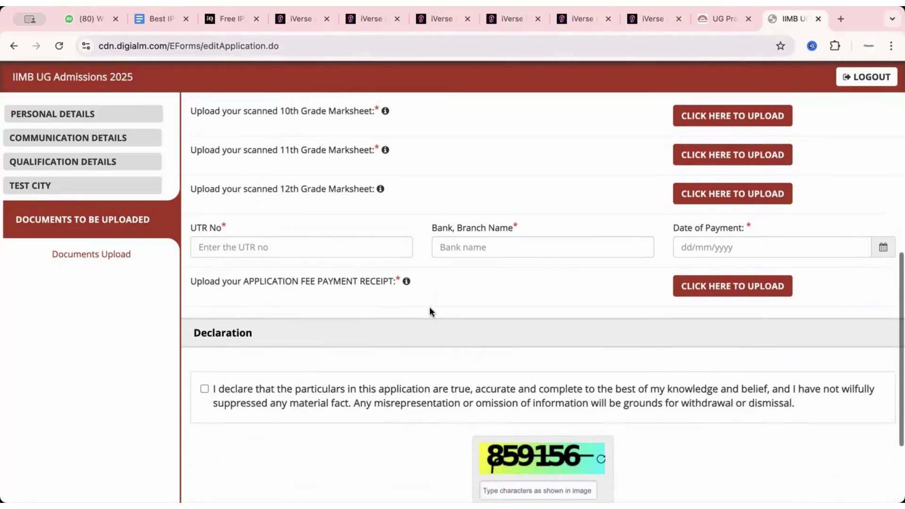
pyautogui.click(266, 247)
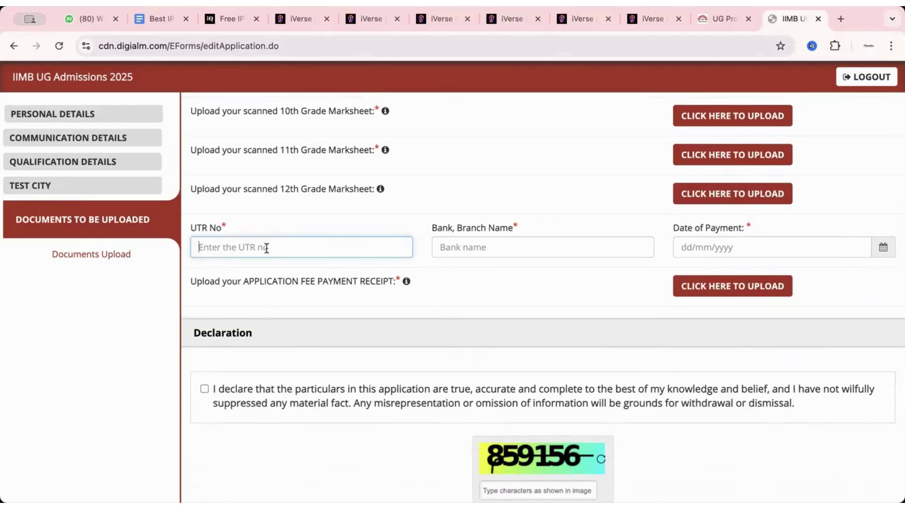
pyautogui.scroll(4, 267, 247)
pyautogui.scroll(-2, 302, 370)
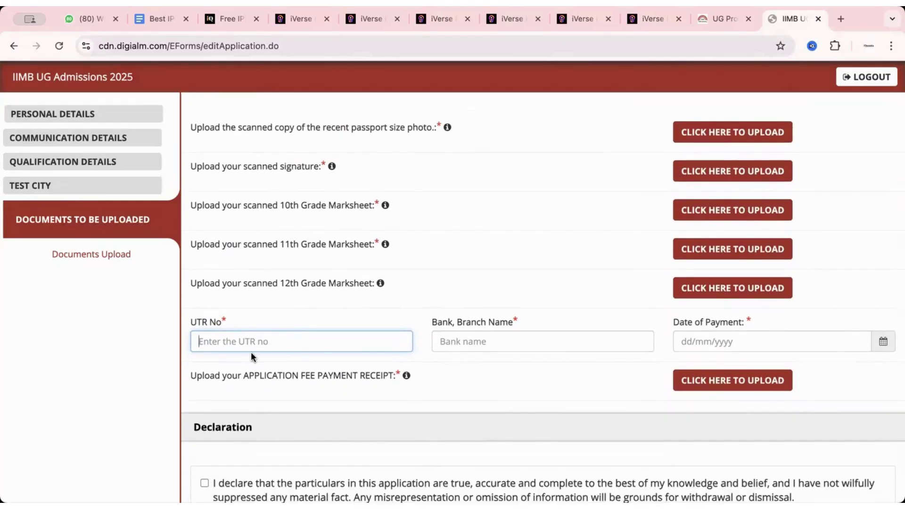
pyautogui.scroll(6, 251, 352)
pyautogui.scroll(-10, 408, 348)
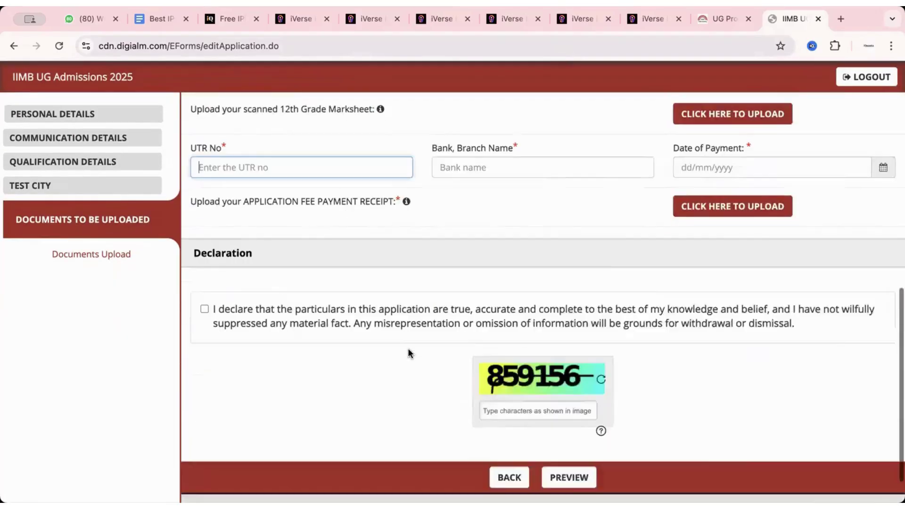
pyautogui.scroll(3, 443, 359)
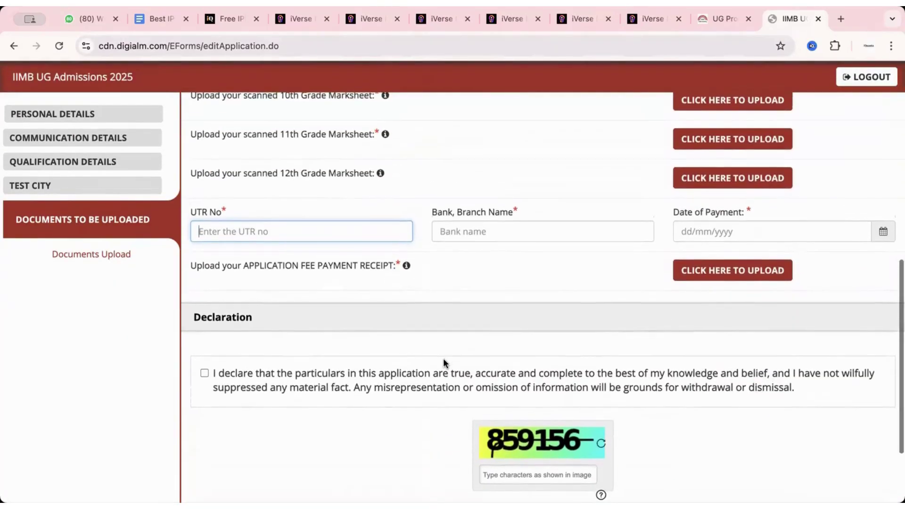
pyautogui.click(480, 234)
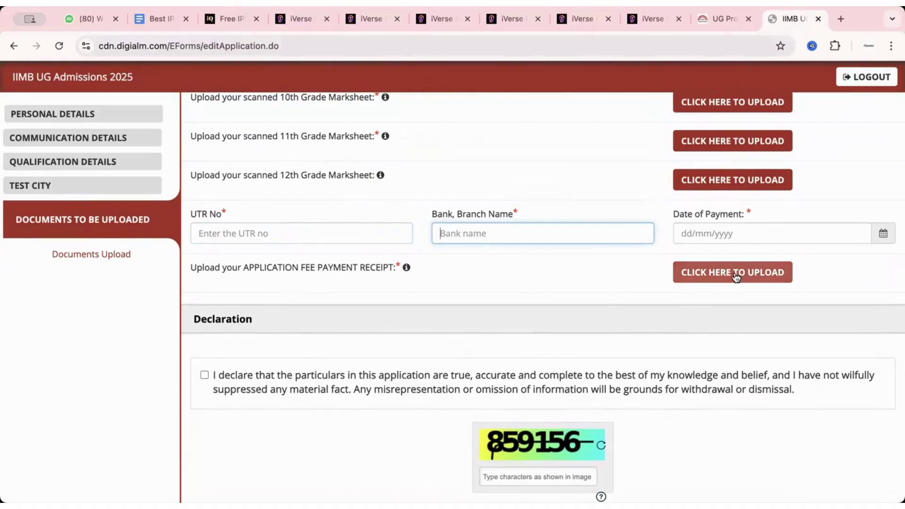
# Step: Tick the declaration that the application details are true
pyautogui.click(204, 375)
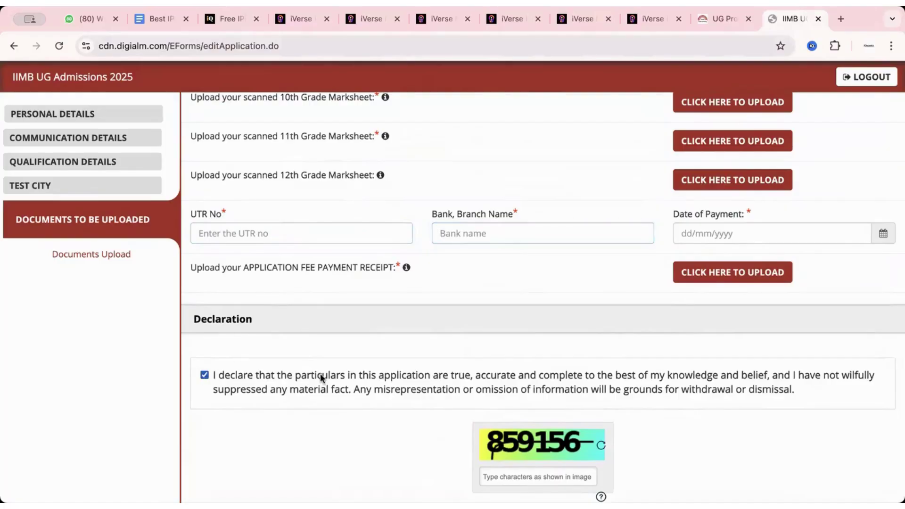
pyautogui.scroll(-3, 335, 373)
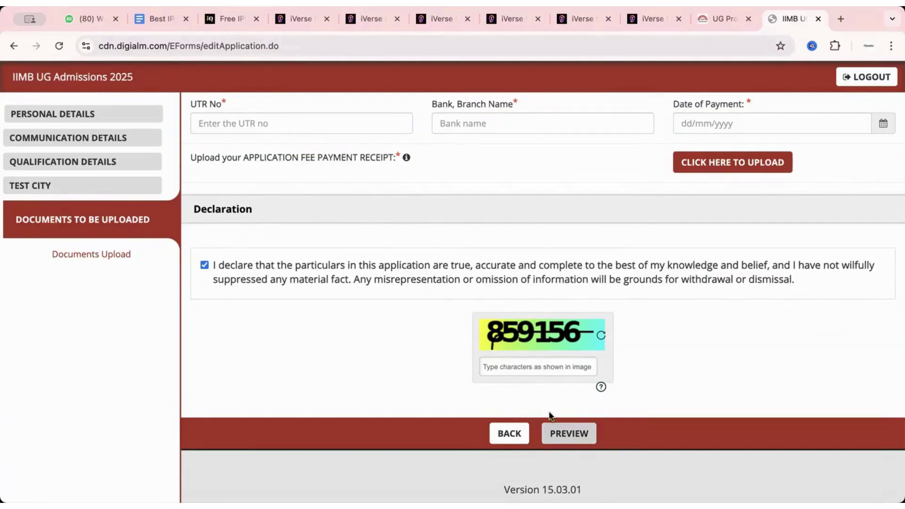
pyautogui.scroll(4, 460, 350)
pyautogui.scroll(-2, 506, 418)
pyautogui.scroll(-2, 505, 419)
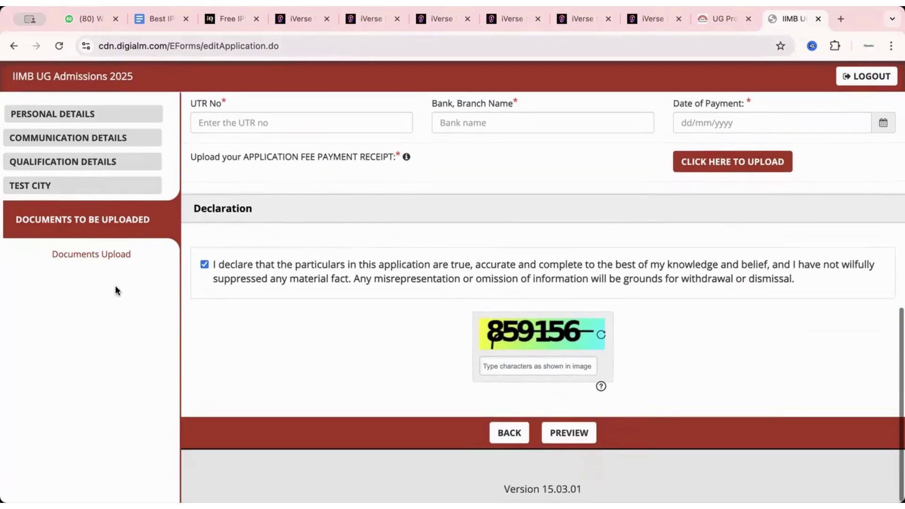
pyautogui.click(87, 255)
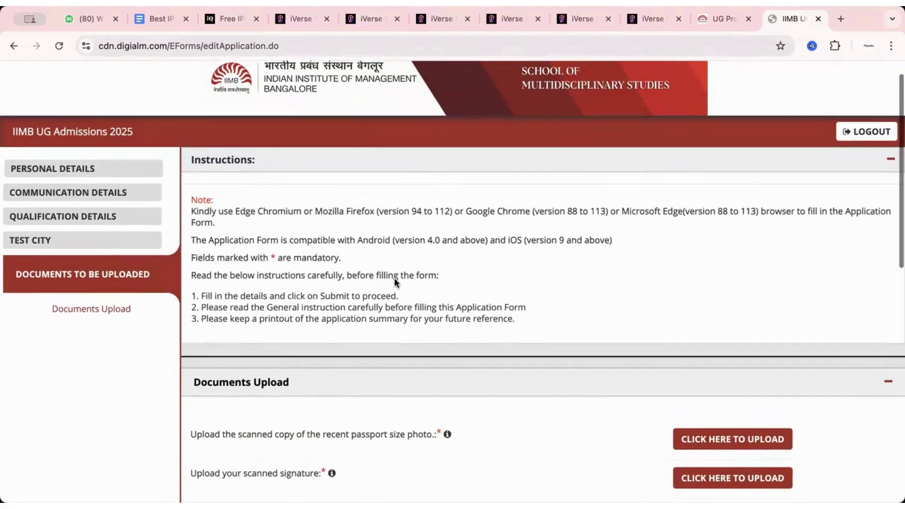
pyautogui.scroll(-1, 395, 278)
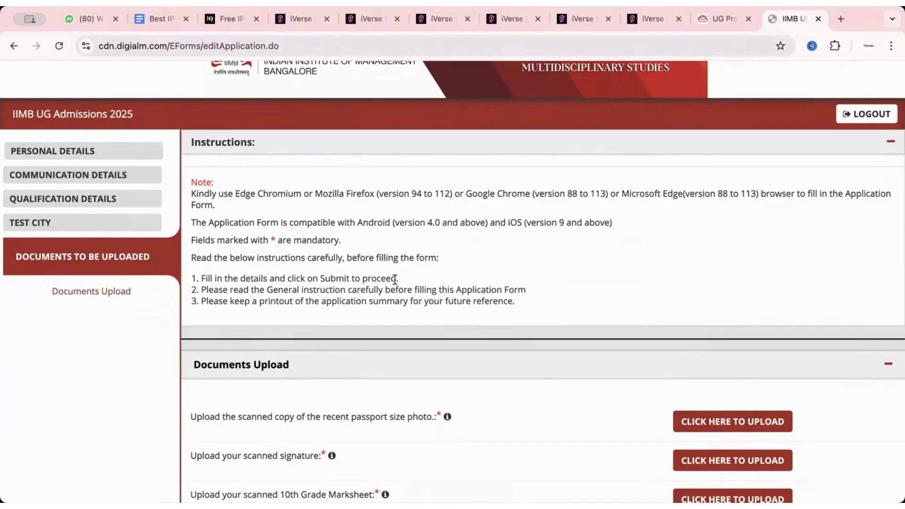
pyautogui.scroll(2, 396, 186)
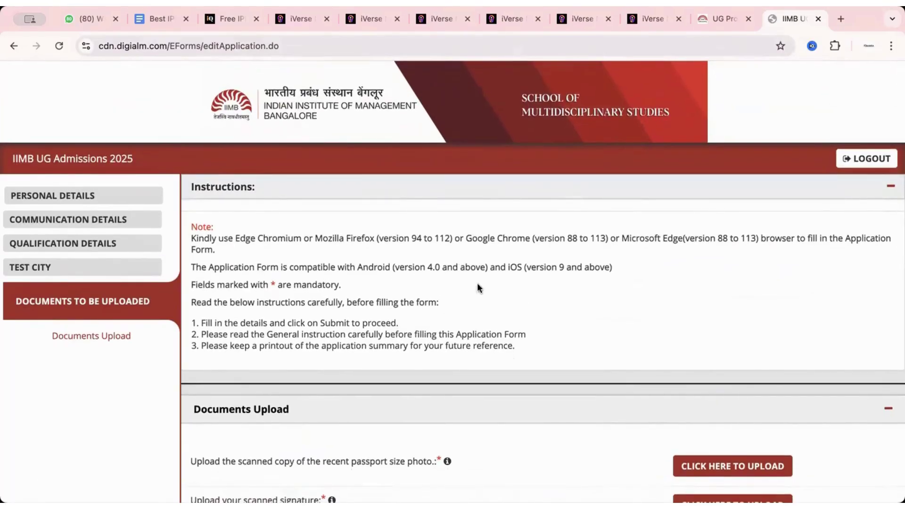
pyautogui.scroll(-4, 485, 296)
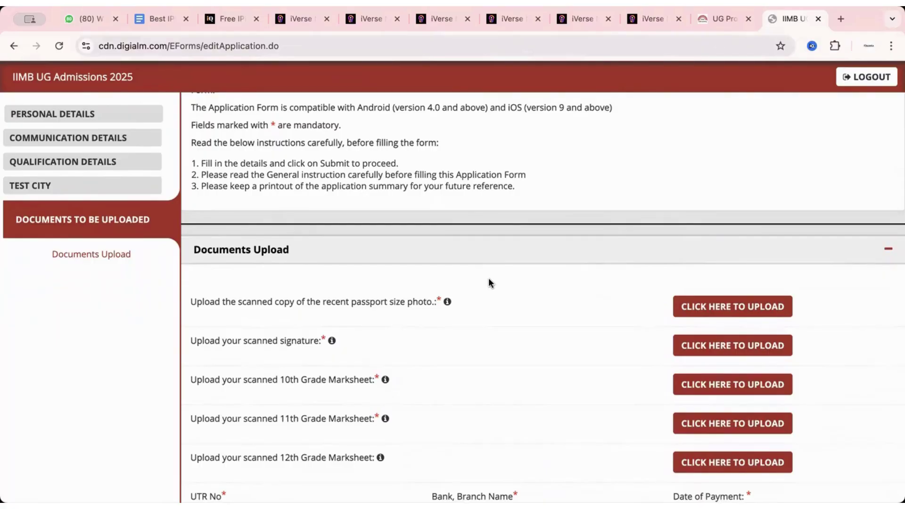
# Step: Open the iQuanta IPMAT courses listing in a new browser tab
pyautogui.click(843, 14)
pyautogui.write('iq')
pyautogui.press('Return')
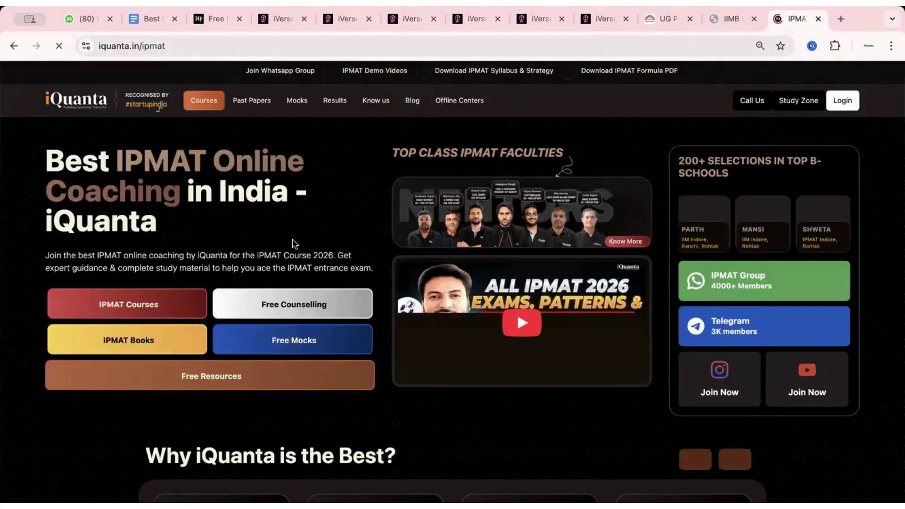
pyautogui.click(153, 297)
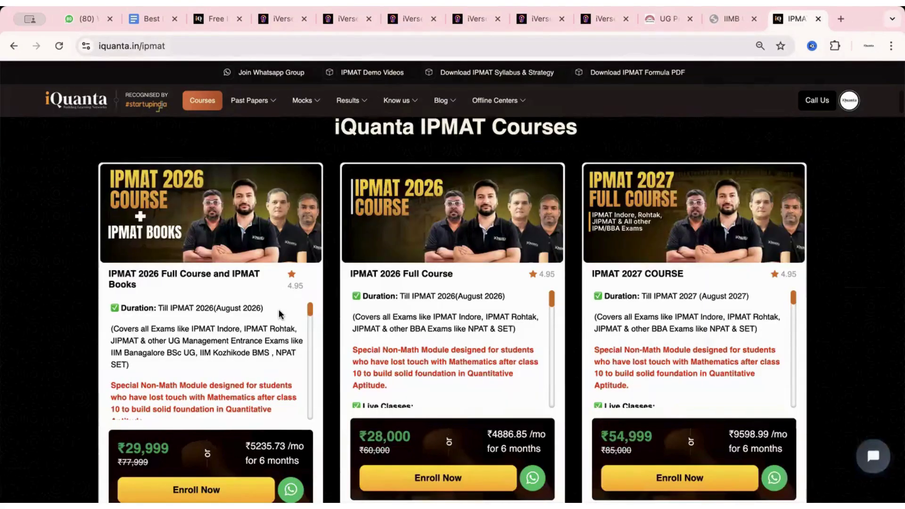
# Step: Read the IIM Bangalore BSc Data Science & Economics card's highlights and syllabus
pyautogui.scroll(-4, 278, 309)
pyautogui.scroll(-5, 278, 310)
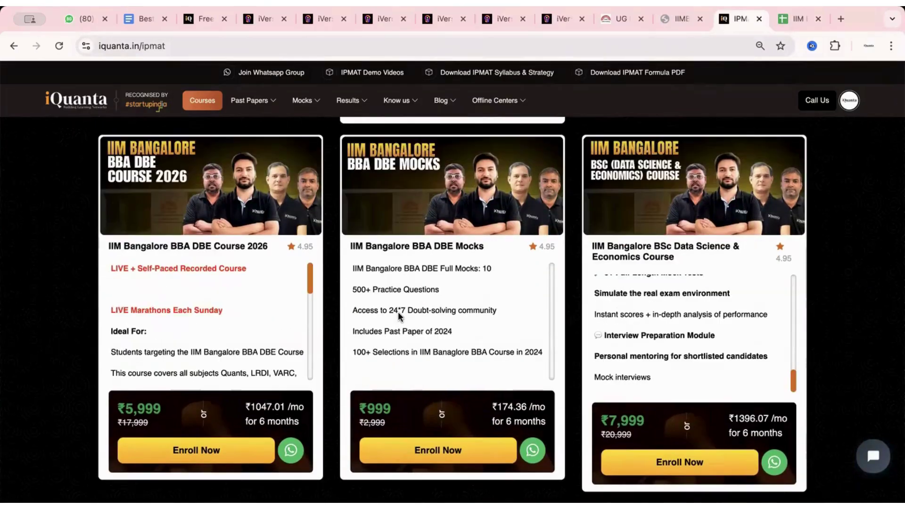
pyautogui.scroll(-8, 398, 312)
pyautogui.scroll(-1, 841, 360)
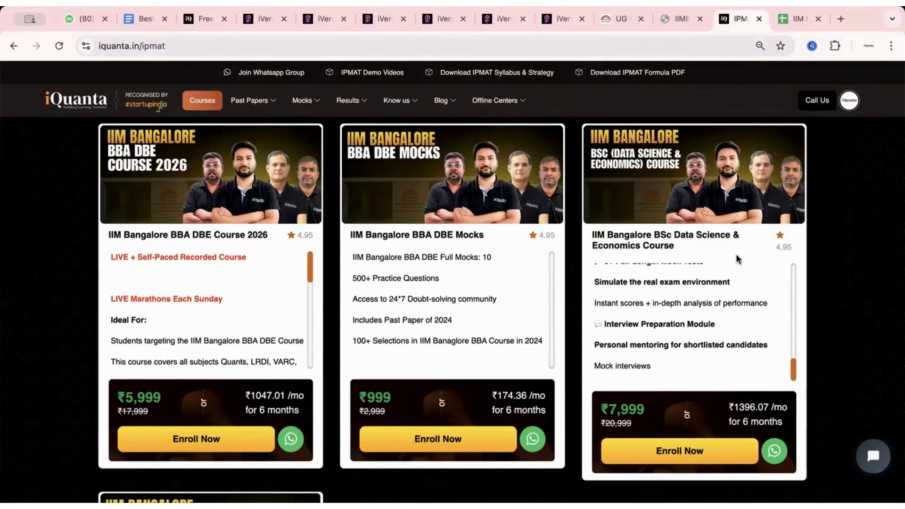
pyautogui.scroll(10, 723, 301)
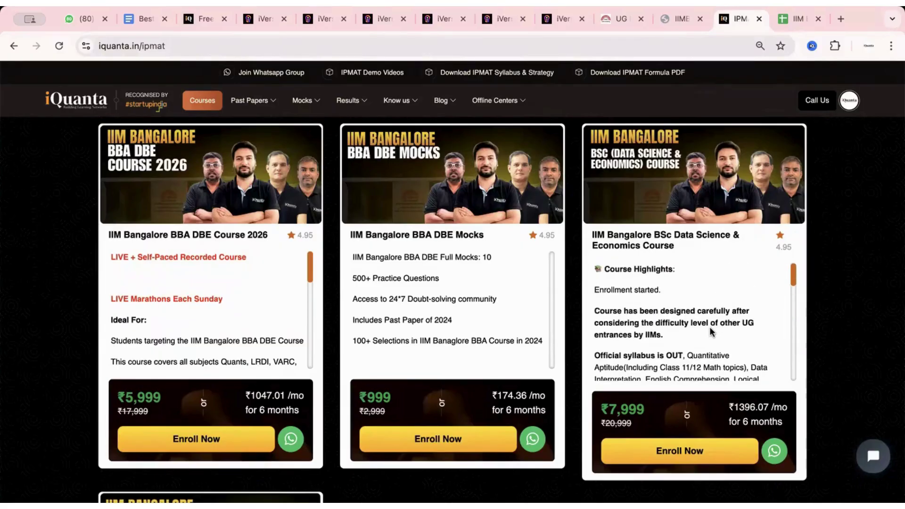
pyautogui.scroll(-1, 709, 327)
pyautogui.scroll(1, 709, 327)
pyautogui.scroll(-2, 709, 326)
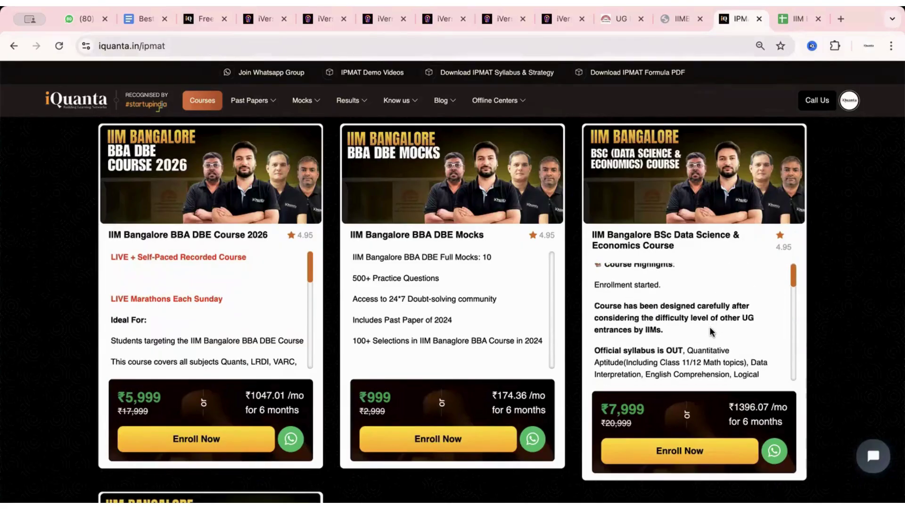
pyautogui.scroll(-1, 708, 327)
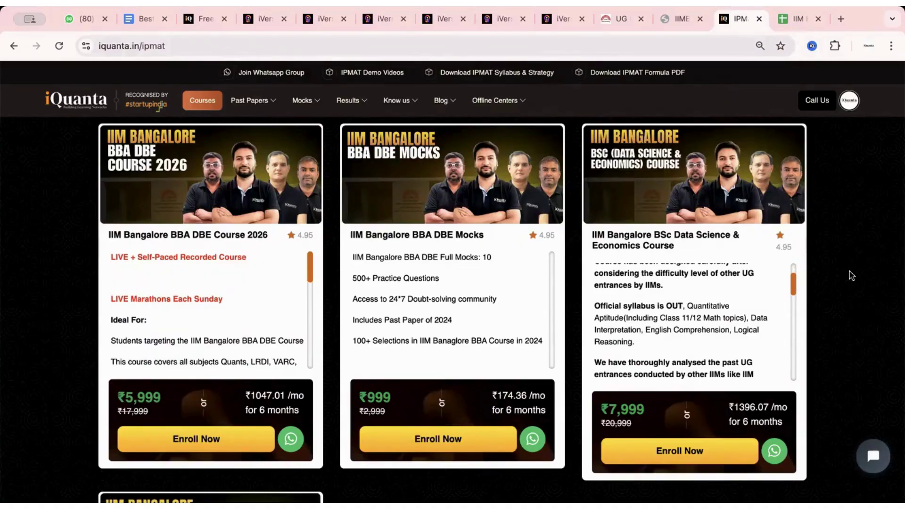
# Step: Return to the IIM Bangalore BSc UG Self paced Classes sheet and scroll through the class list
pyautogui.click(791, 24)
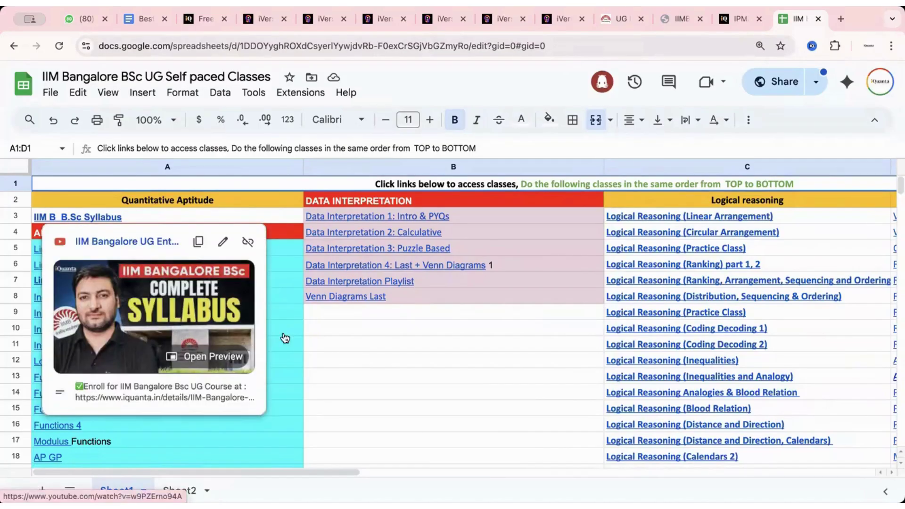
pyautogui.click(384, 378)
pyautogui.scroll(-1, 236, 358)
pyautogui.scroll(-10, 235, 357)
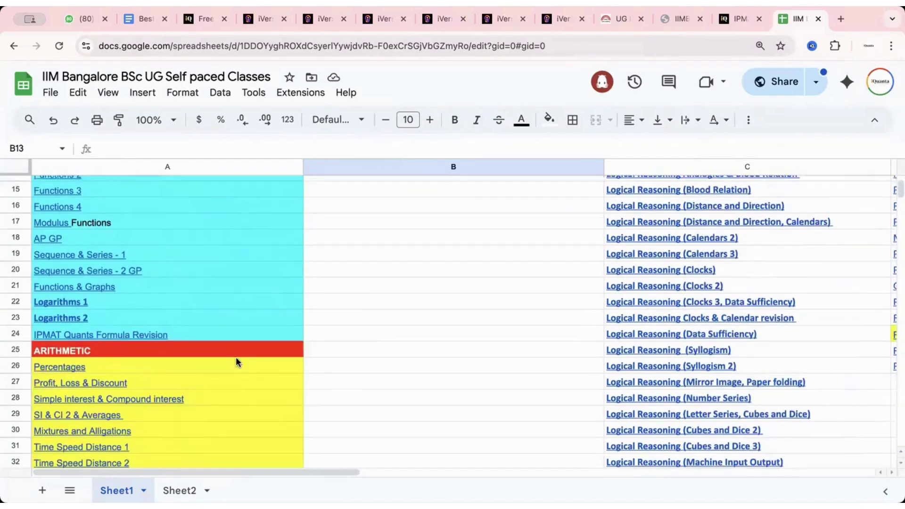
pyautogui.scroll(-12, 236, 361)
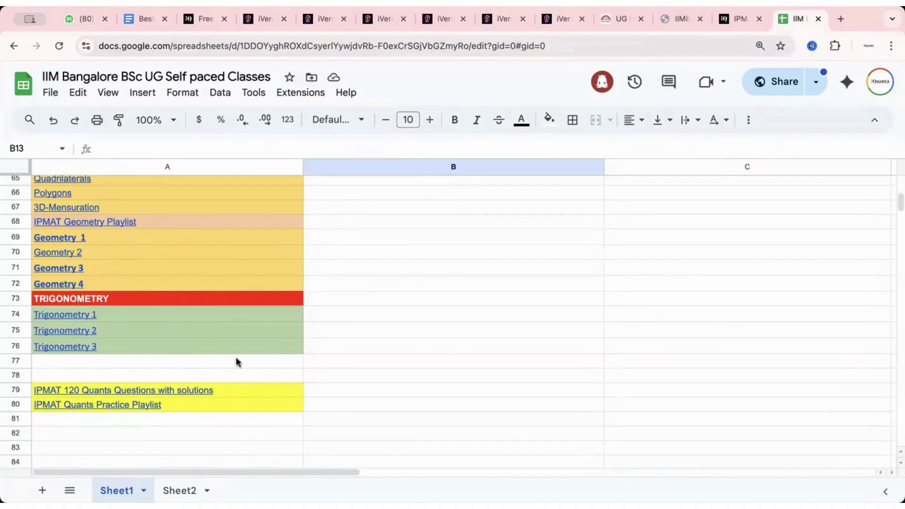
pyautogui.scroll(20, 236, 357)
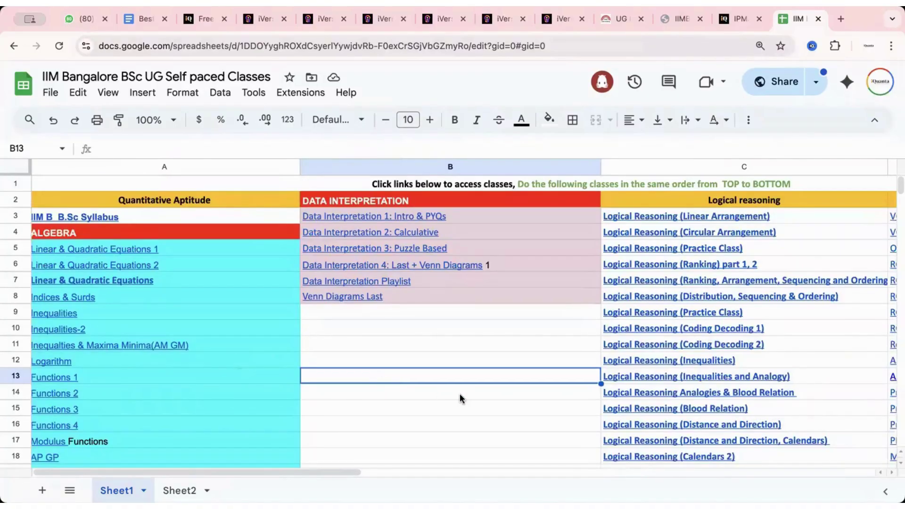
pyautogui.hscroll(10, 459, 393)
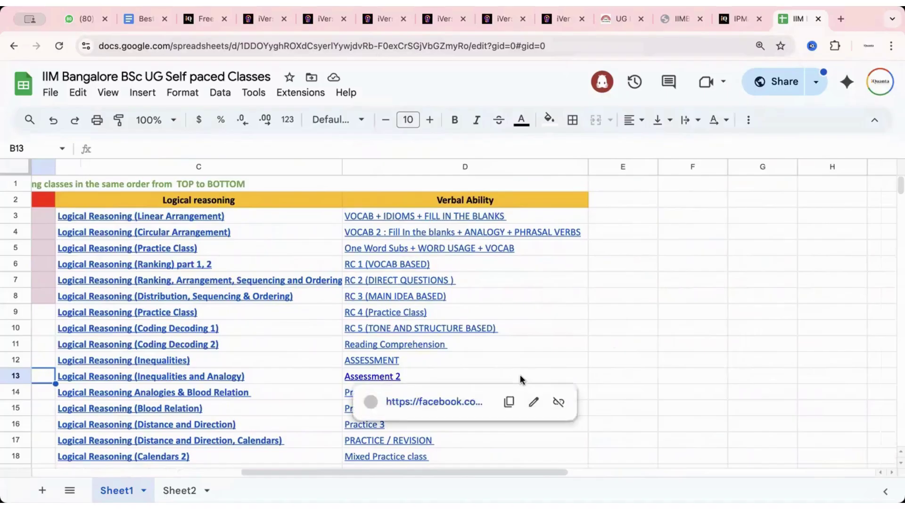
pyautogui.scroll(-1, 519, 374)
pyautogui.hscroll(-6, 519, 374)
pyautogui.hscroll(-4, 519, 374)
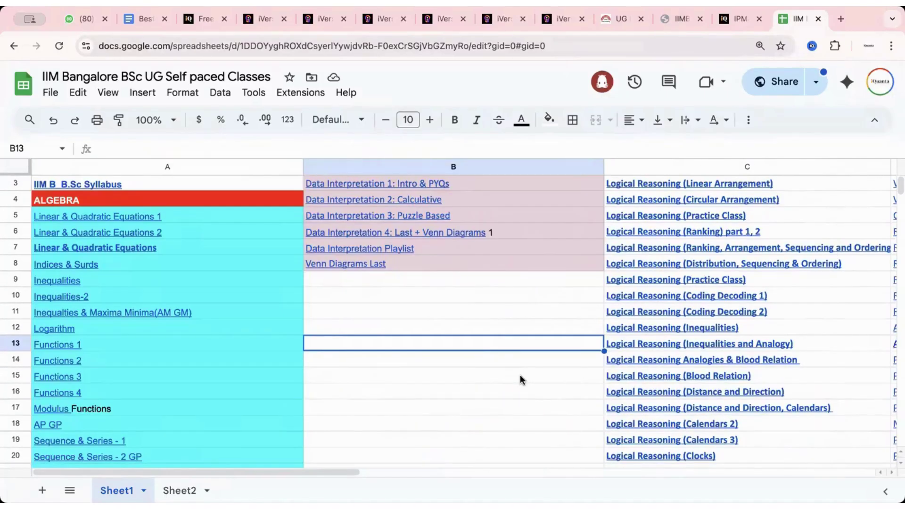
pyautogui.scroll(1, 519, 374)
pyautogui.hscroll(5, 520, 374)
pyautogui.hscroll(1, 644, 283)
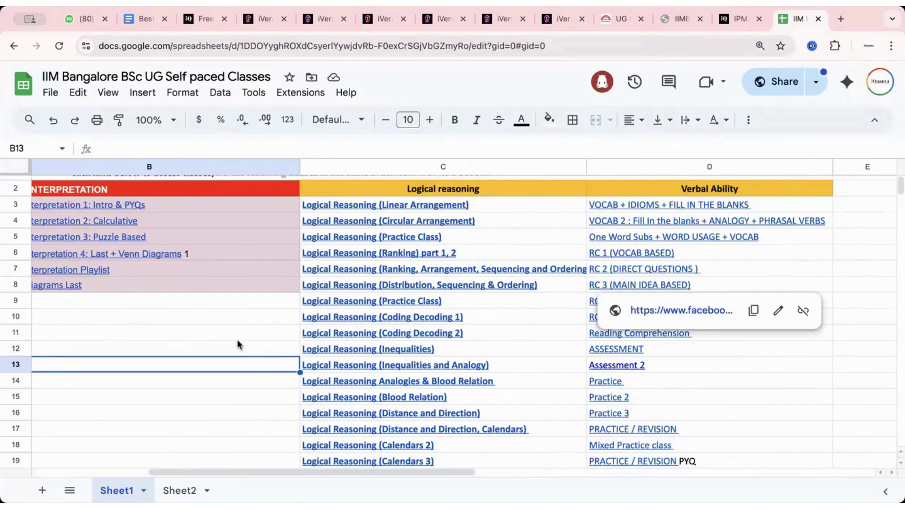
# Step: Open the Data Interpretation 1: Intro & PYQs link from cell B3 in a new tab
pyautogui.click(236, 339)
pyautogui.hscroll(-5, 208, 361)
pyautogui.scroll(1, 207, 361)
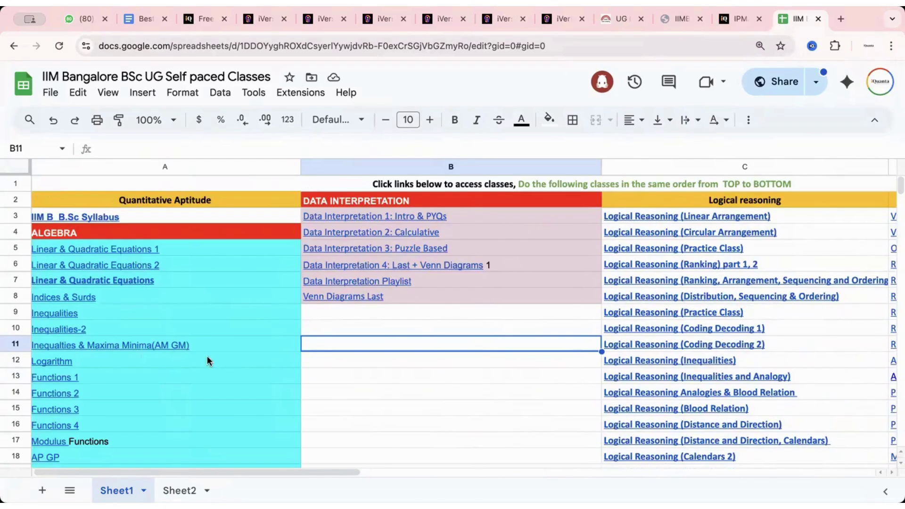
pyautogui.click(428, 399)
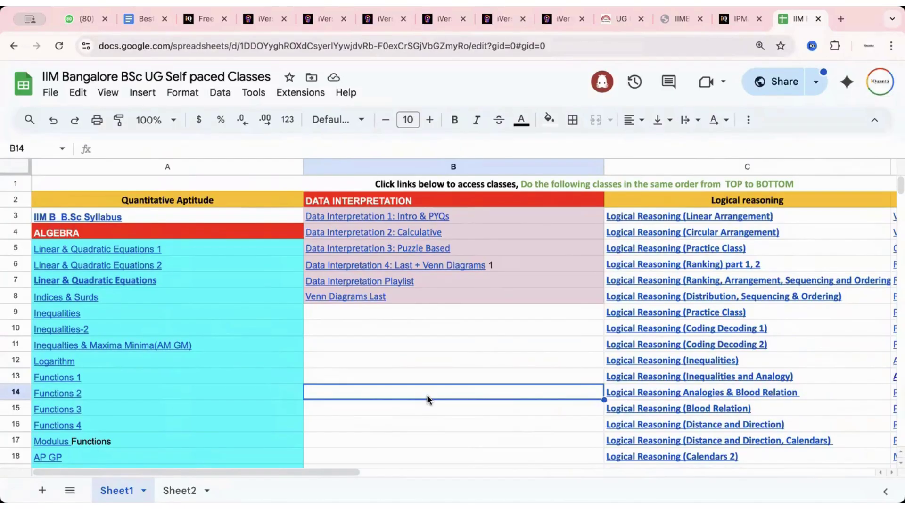
pyautogui.click(407, 351)
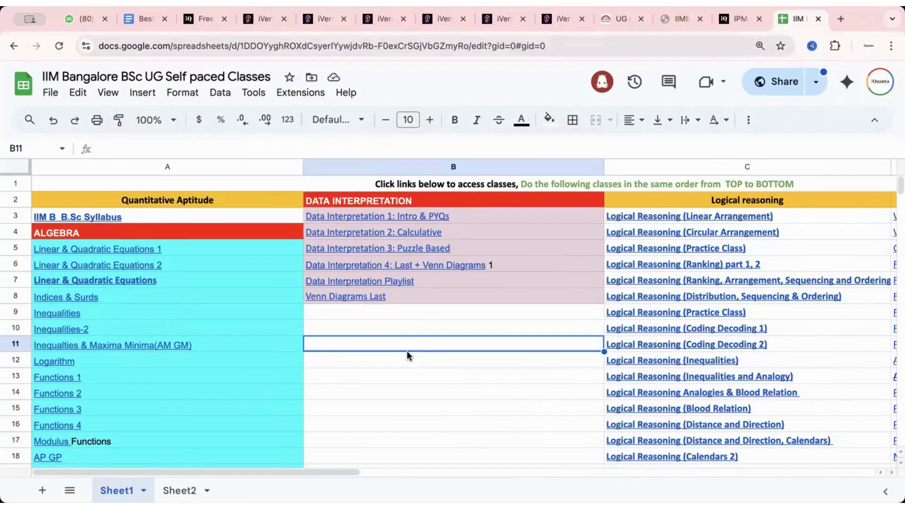
pyautogui.moveTo(207, 313)
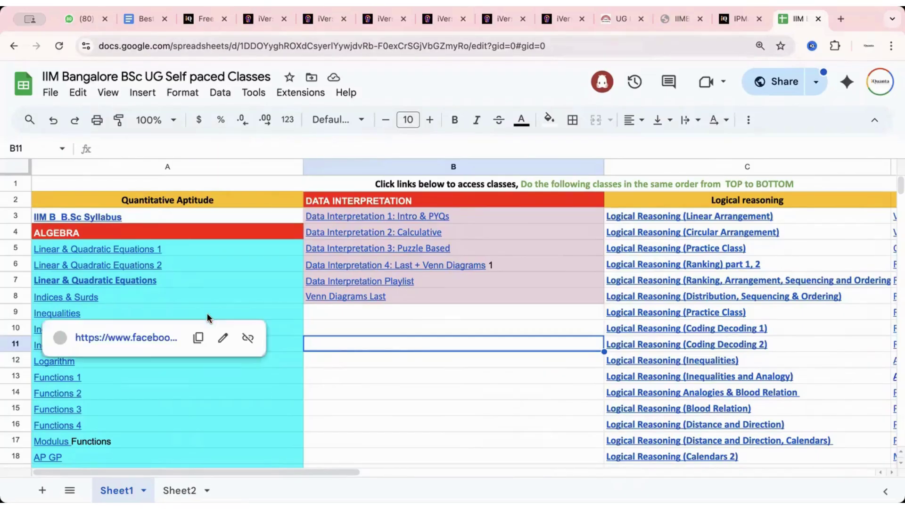
pyautogui.click(431, 361)
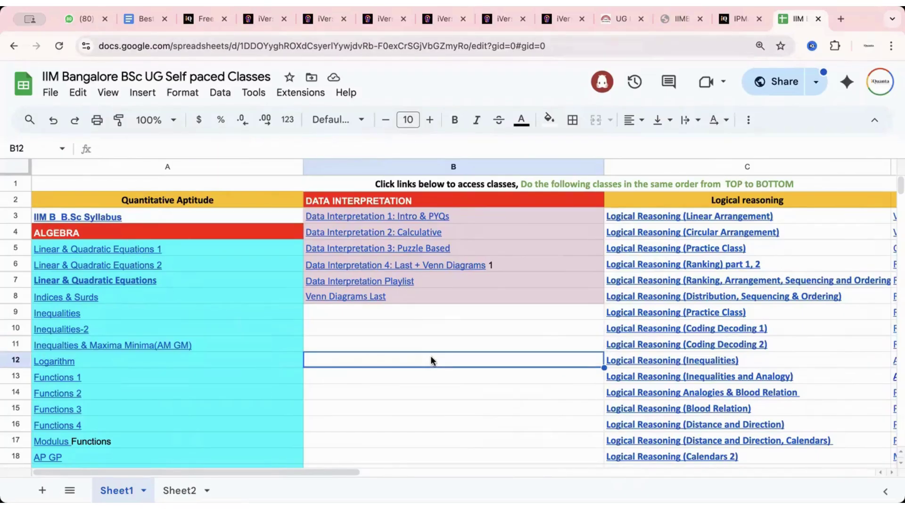
pyautogui.click(408, 213)
# Step: Open the Data Interpretation 1 Class Recording on Facebook, start it, then pause it
pyautogui.click(403, 240)
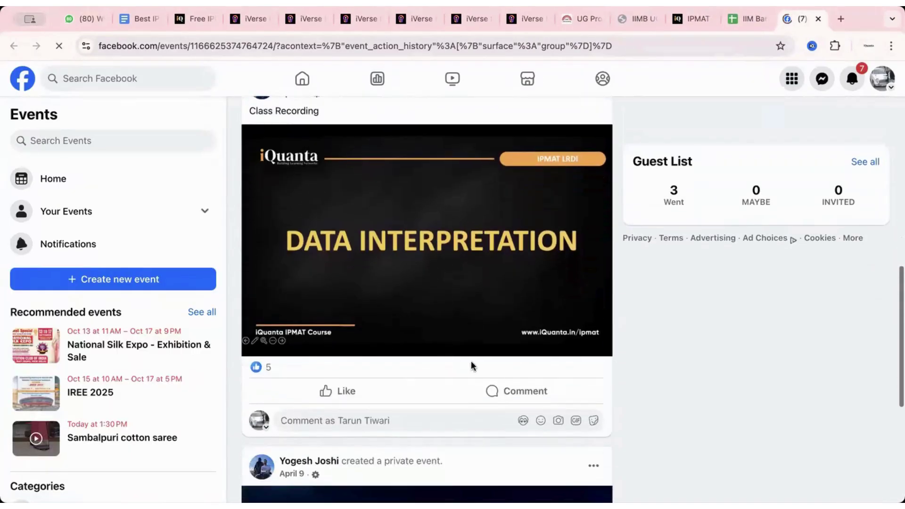
pyautogui.click(529, 318)
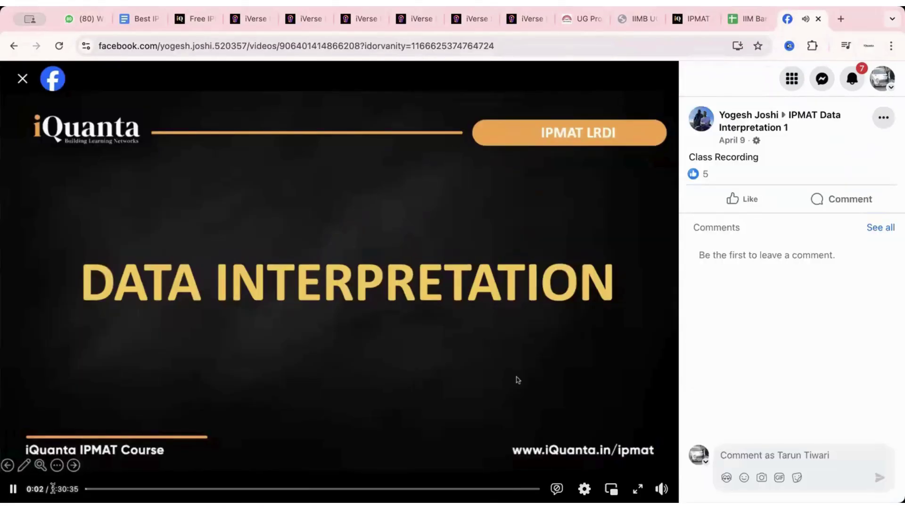
pyautogui.click(188, 418)
# Step: Skim the lecture past the rubber trade, balance-of-trade and stock-table parts to 1:21:43
pyautogui.click(119, 489)
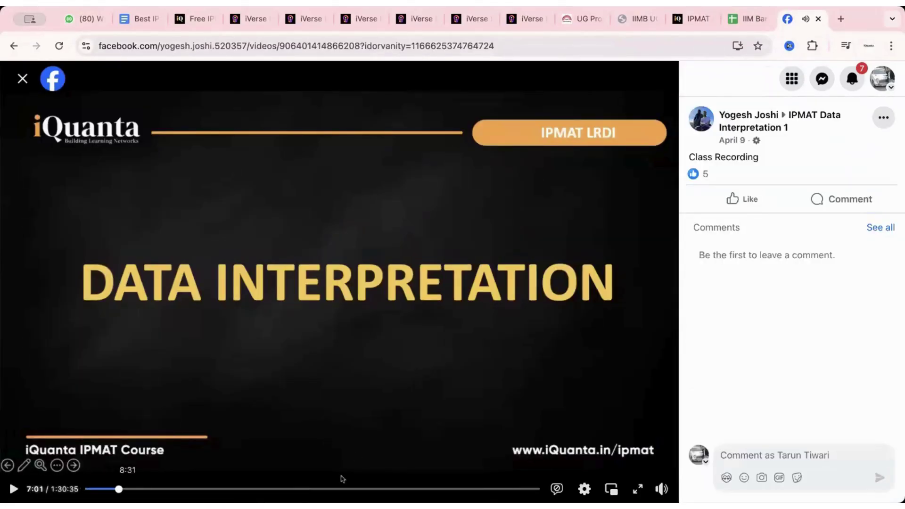
pyautogui.click(162, 488)
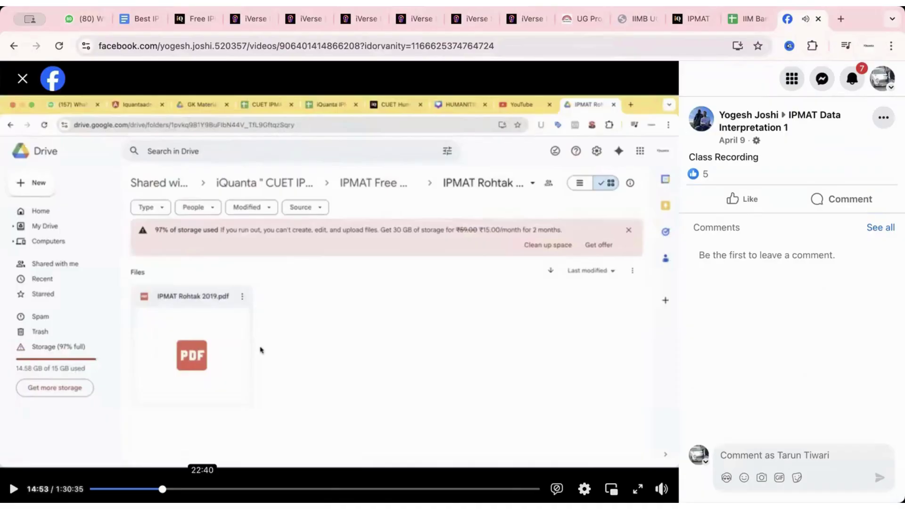
pyautogui.click(203, 488)
pyautogui.click(262, 488)
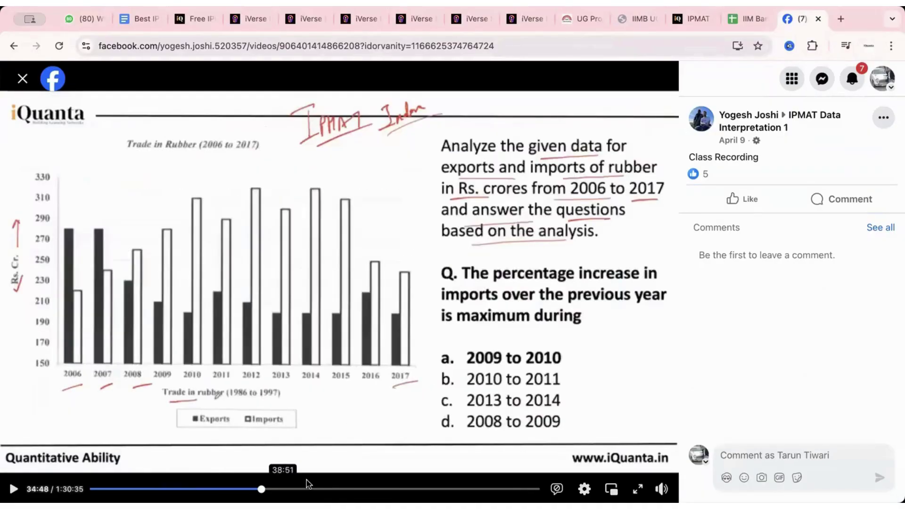
pyautogui.click(326, 488)
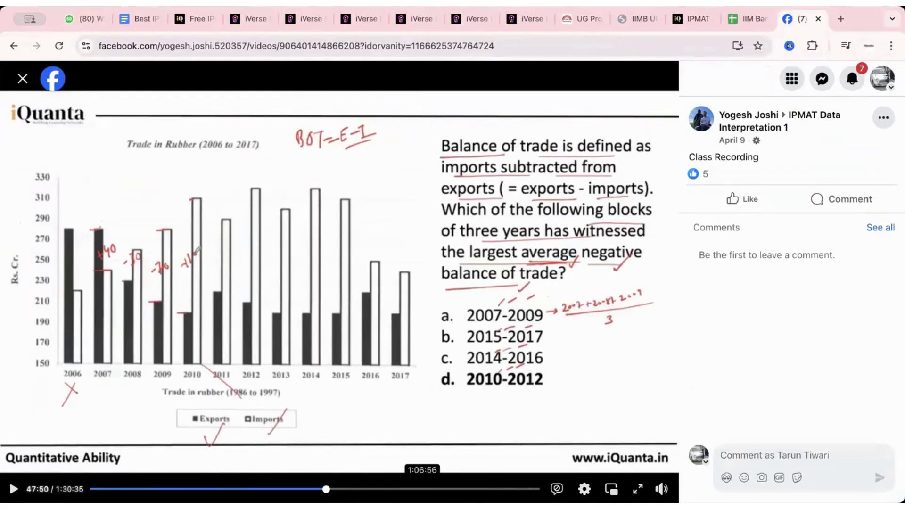
pyautogui.click(422, 488)
pyautogui.click(495, 488)
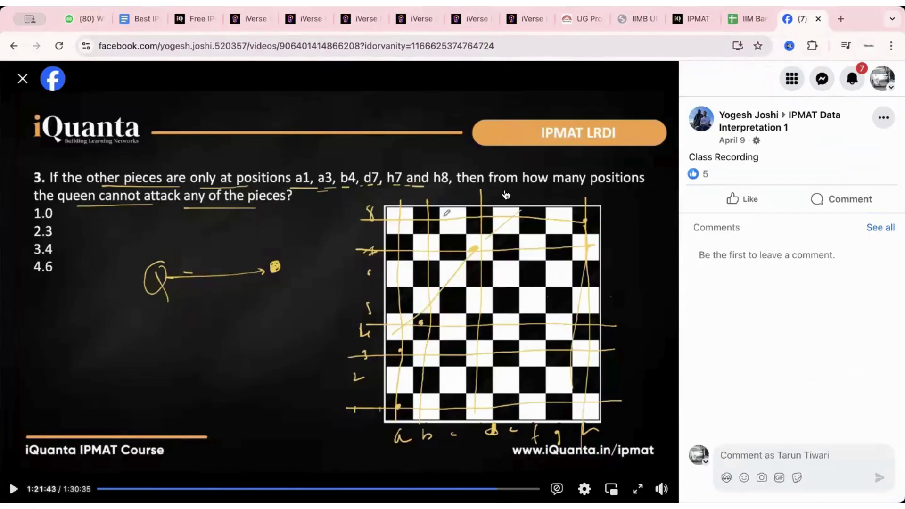
# Step: Close the Facebook recording tab and go back to the iQuanta IPMAT page
pyautogui.click(819, 19)
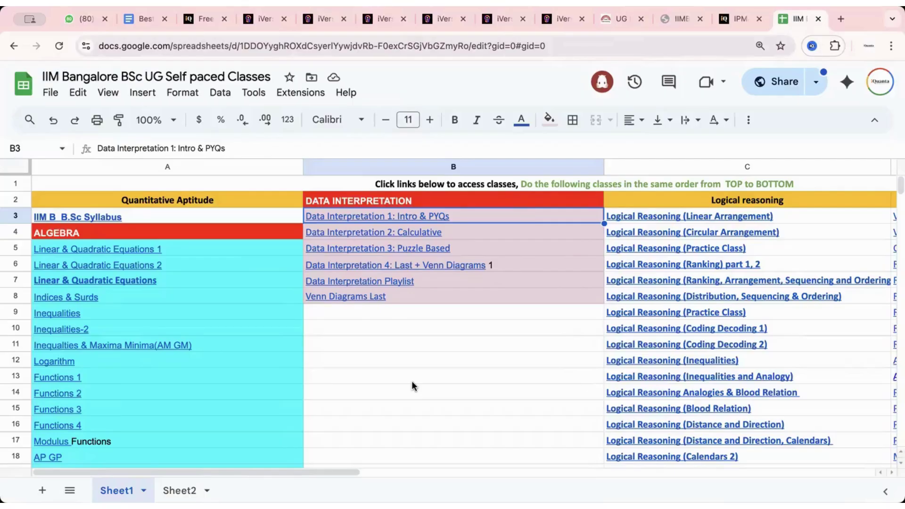
pyautogui.click(736, 20)
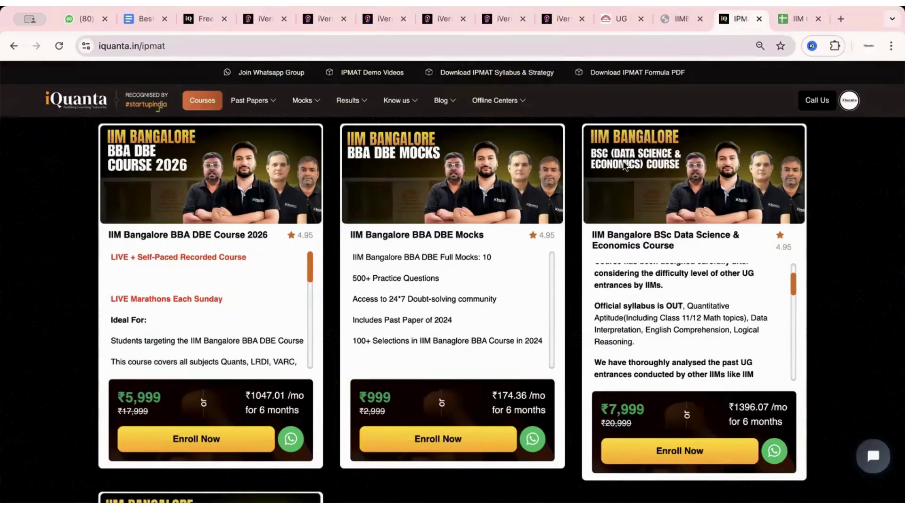
# Step: Browse the IPMAT courses down to the IIM Bangalore Bsc UG Mocks card, then return to the top banner
pyautogui.scroll(5, 843, 275)
pyautogui.scroll(10, 853, 272)
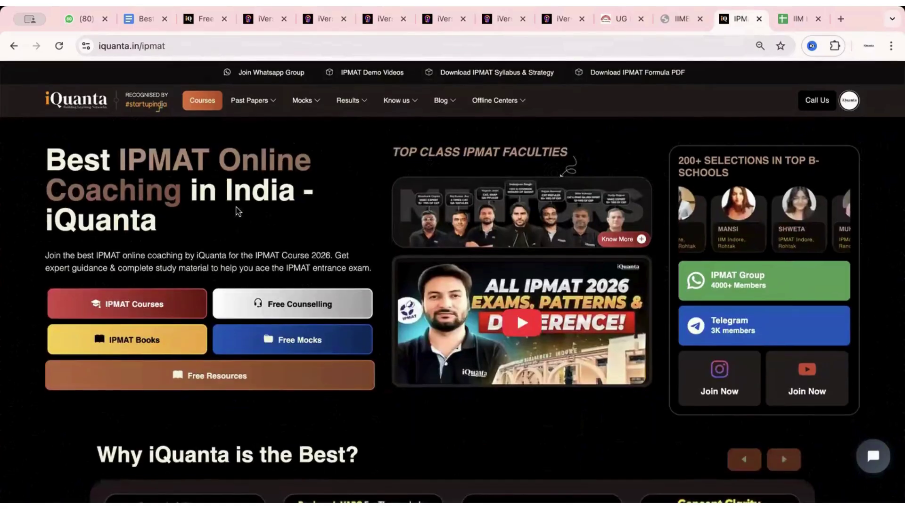
pyautogui.click(141, 298)
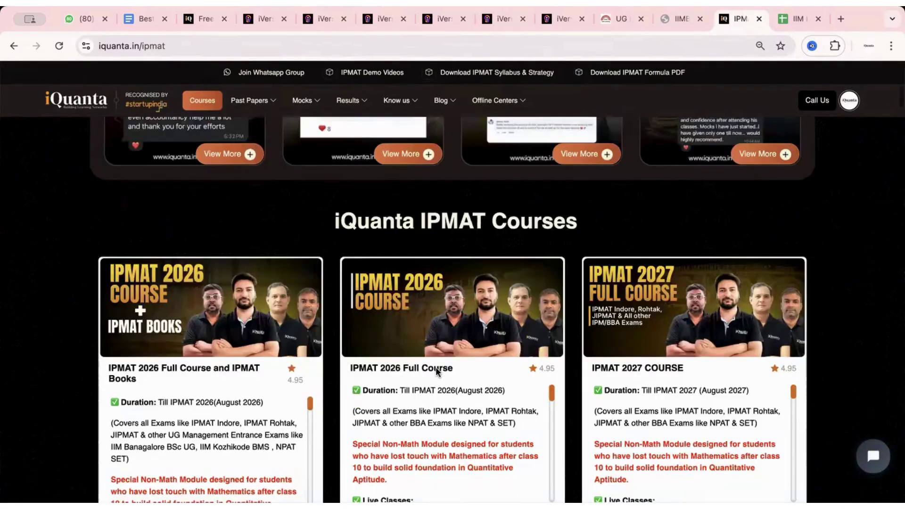
pyautogui.scroll(-15, 436, 371)
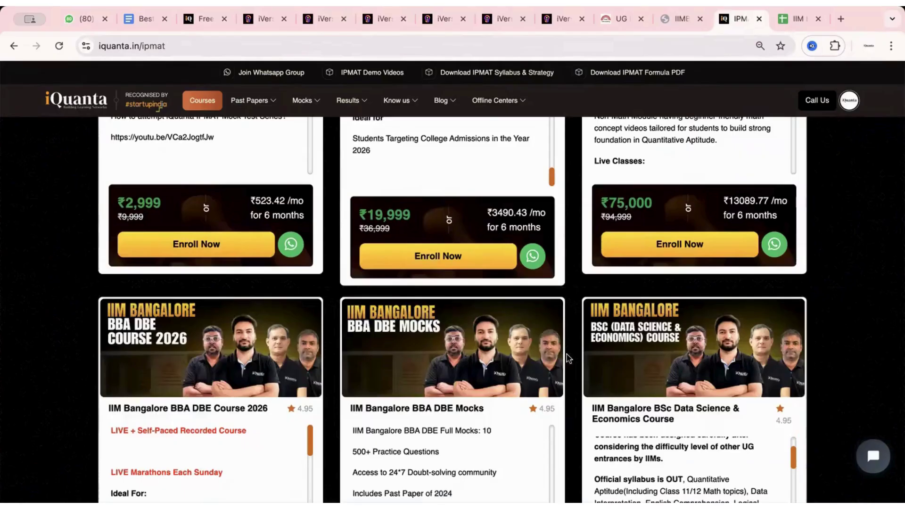
pyautogui.scroll(-4, 844, 323)
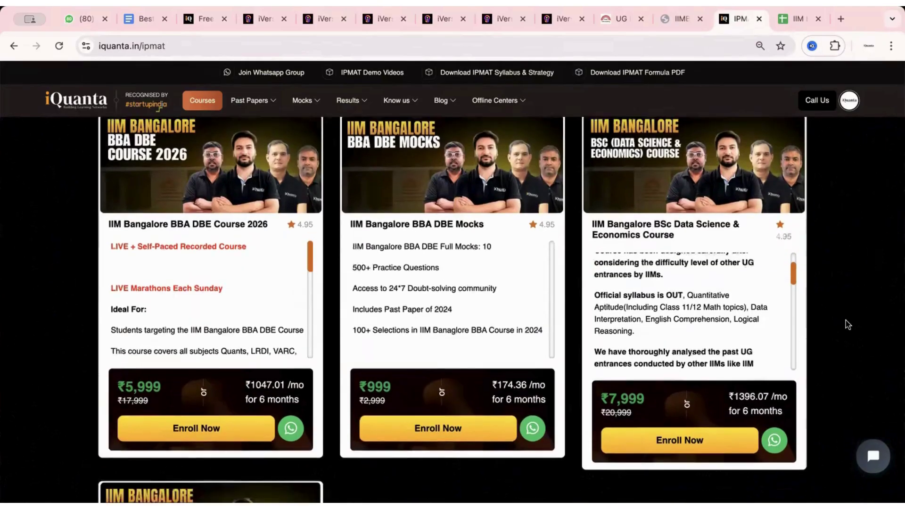
pyautogui.scroll(-8, 847, 323)
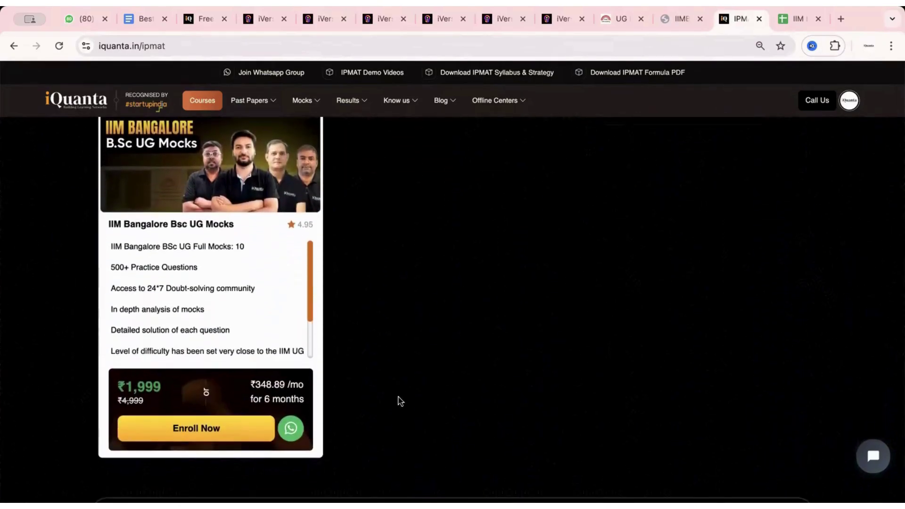
pyautogui.scroll(1, 497, 307)
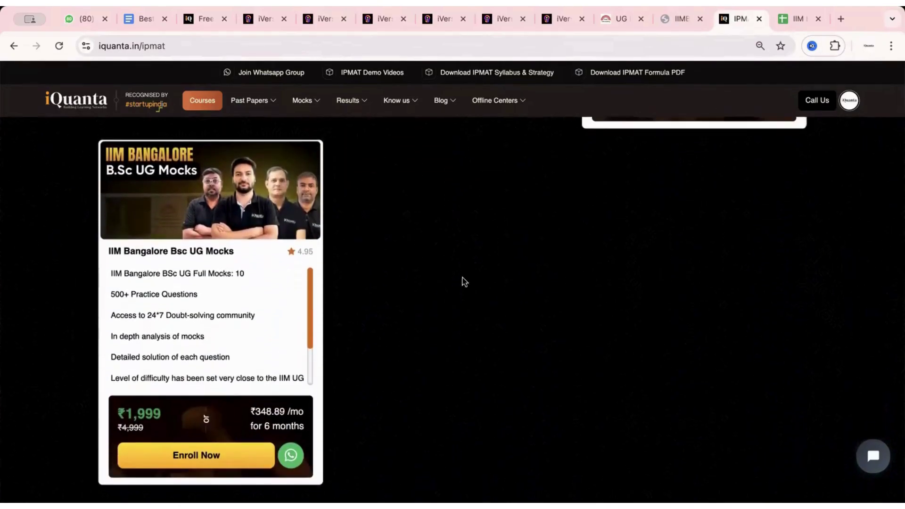
pyautogui.scroll(15, 464, 281)
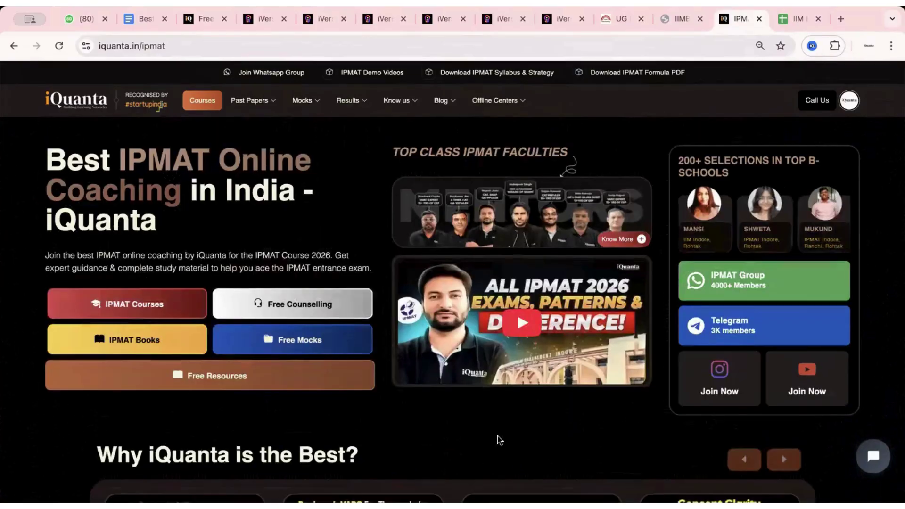